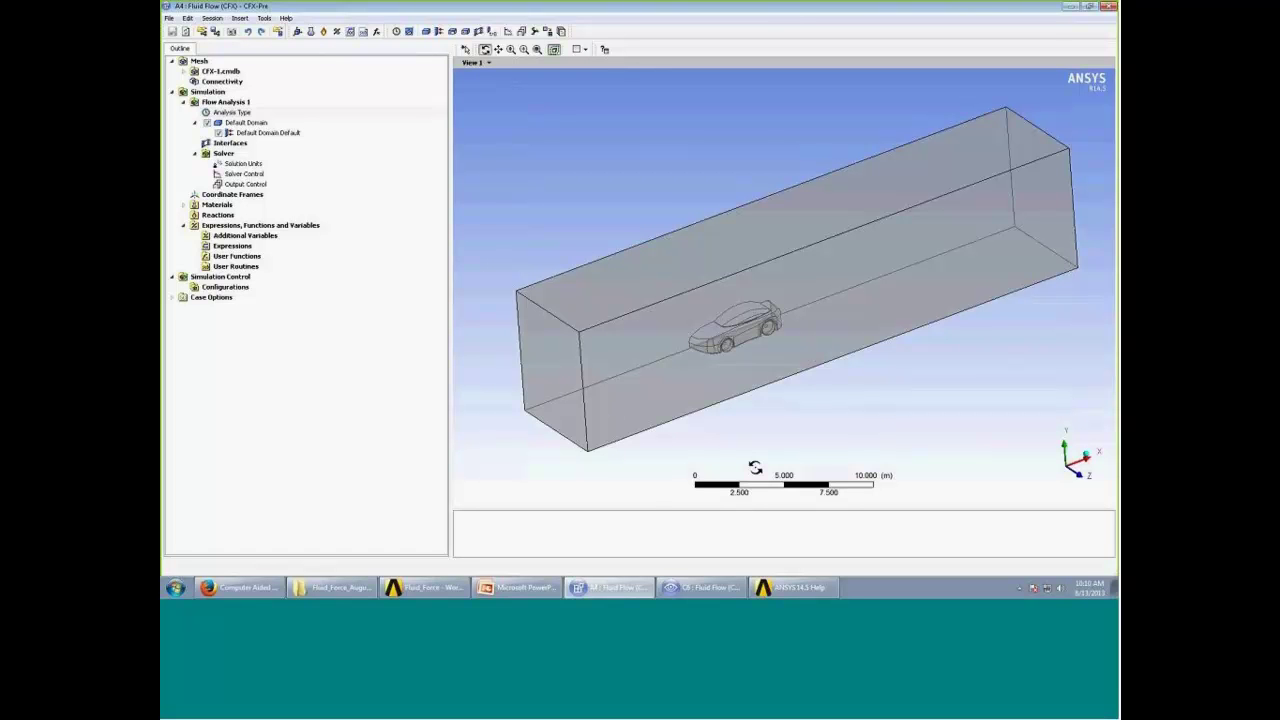
Set the Default Domain's heat transfer option to None and its turbulence model to k-Omega
double_click(263, 123)
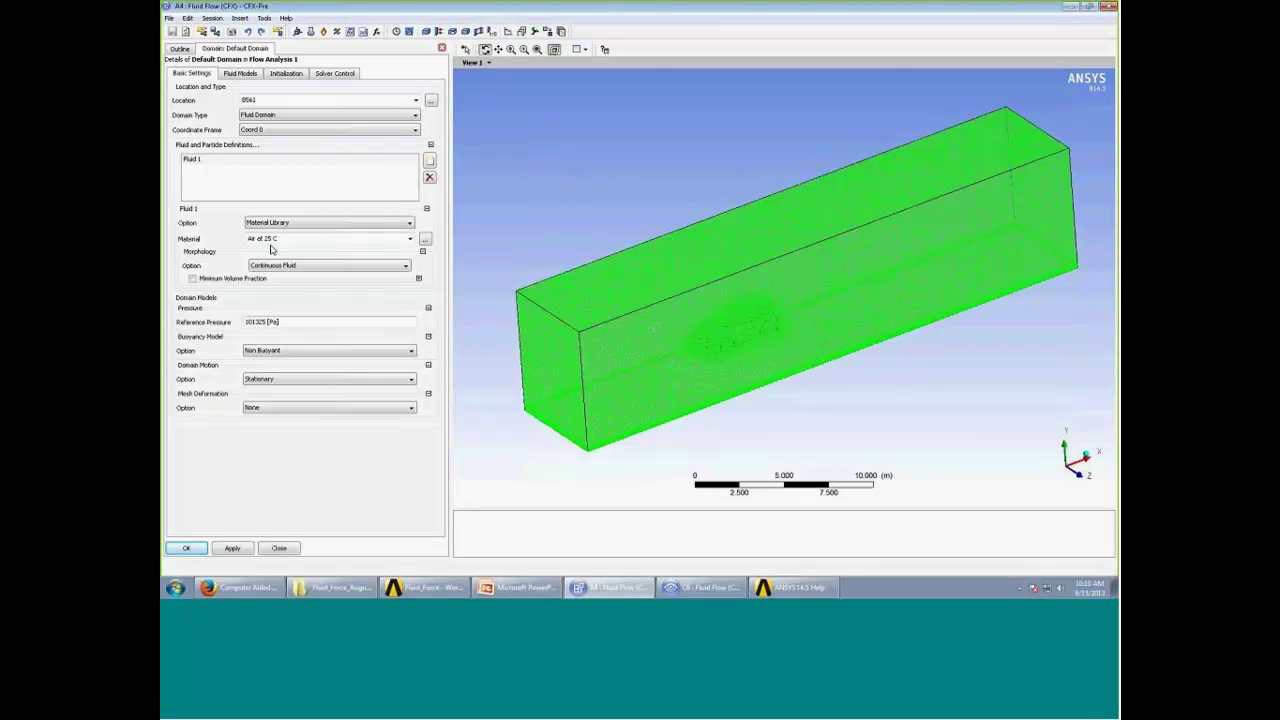
left_click(239, 76)
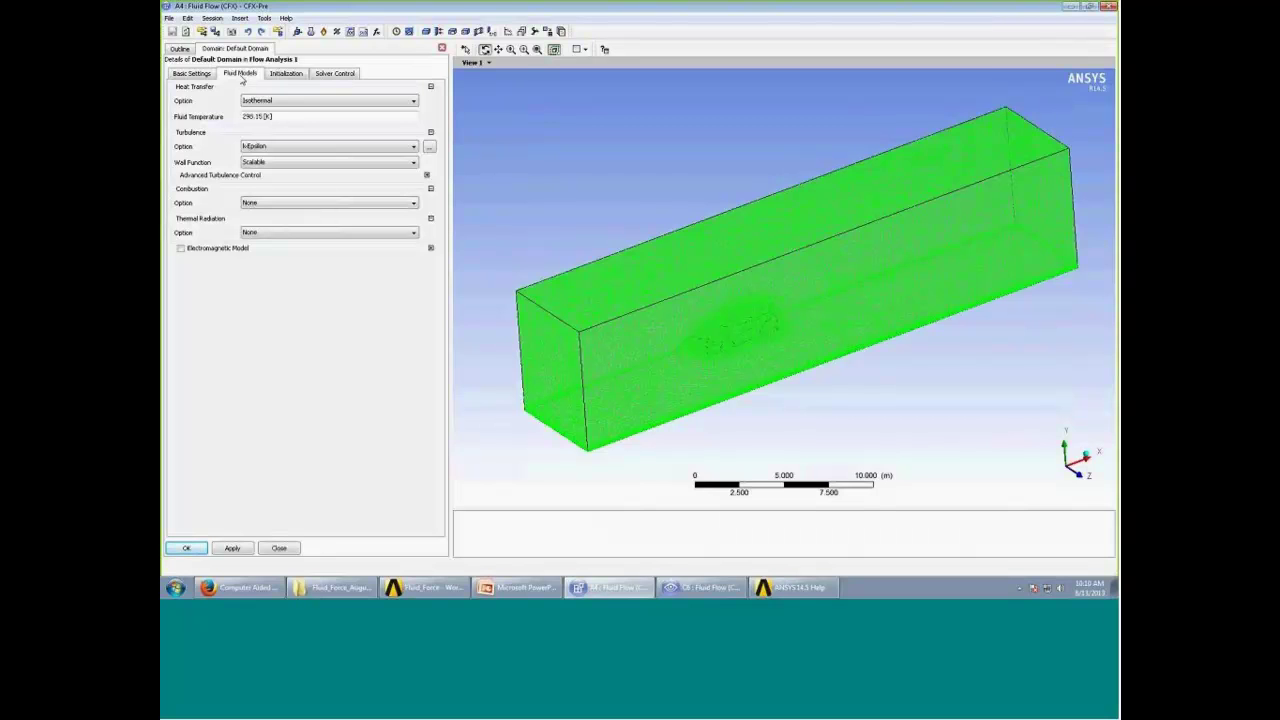
left_click(291, 102)
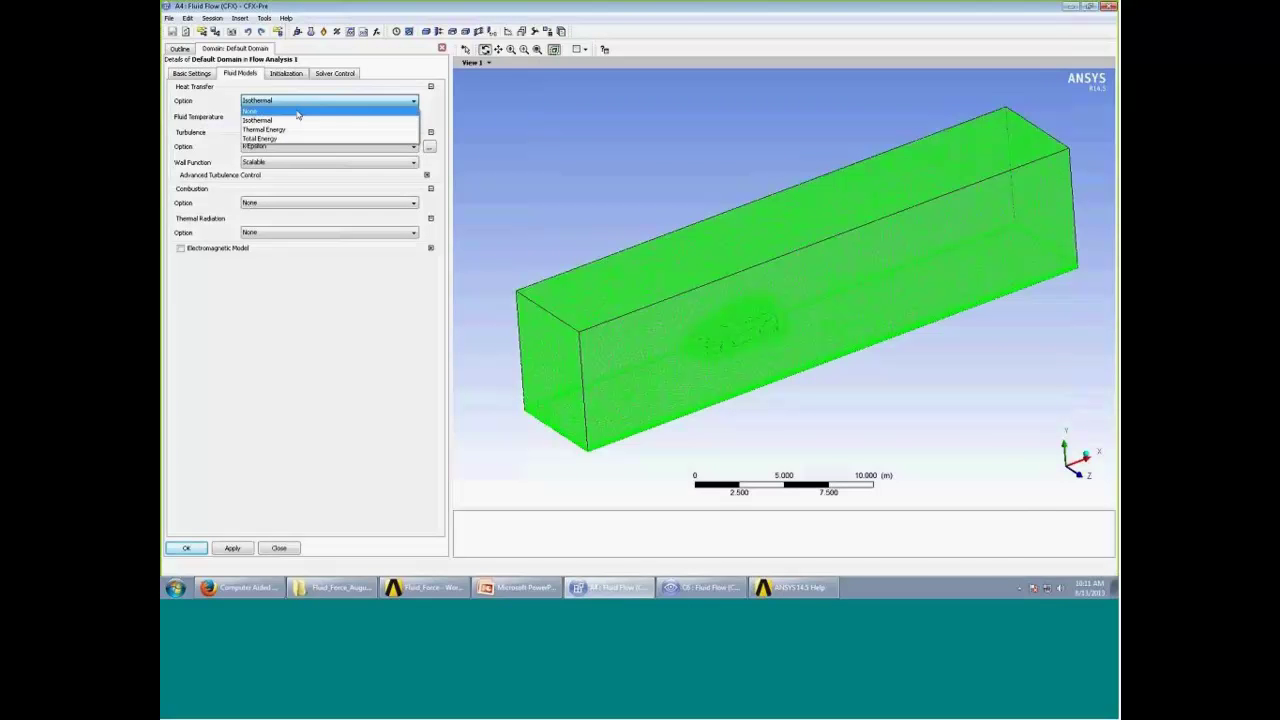
left_click(297, 112)
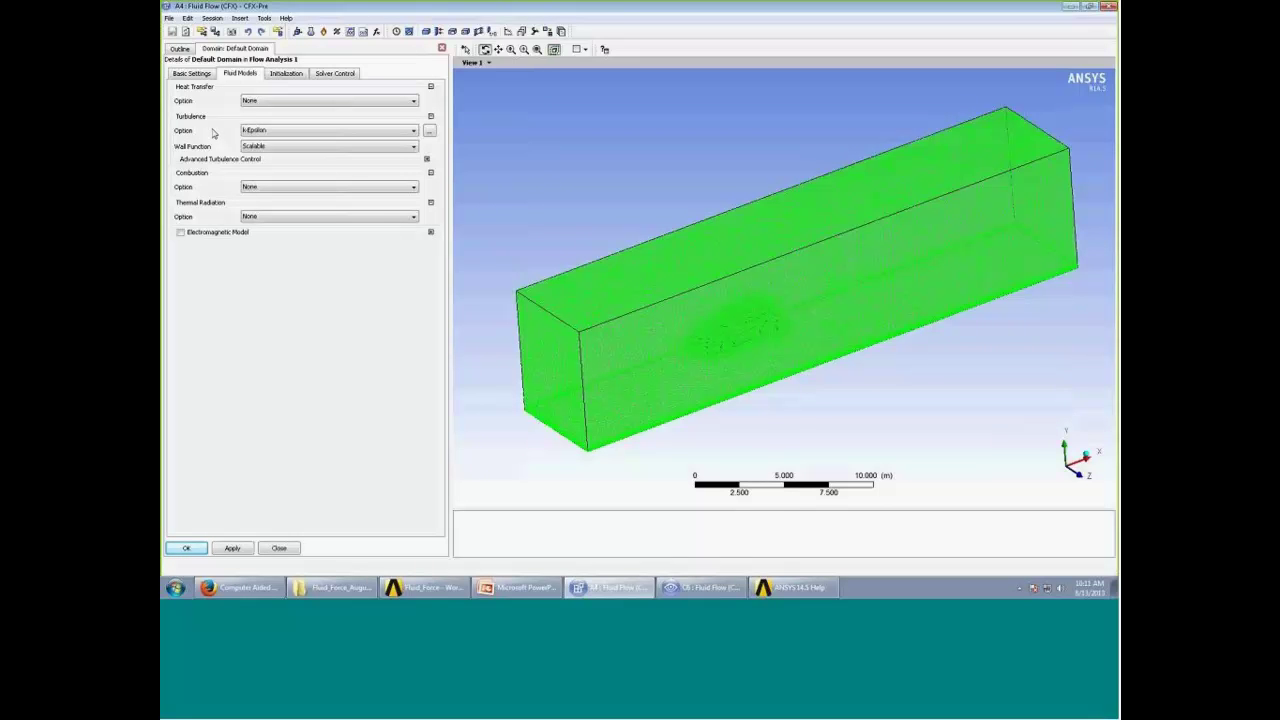
left_click(428, 133)
left_click(598, 205)
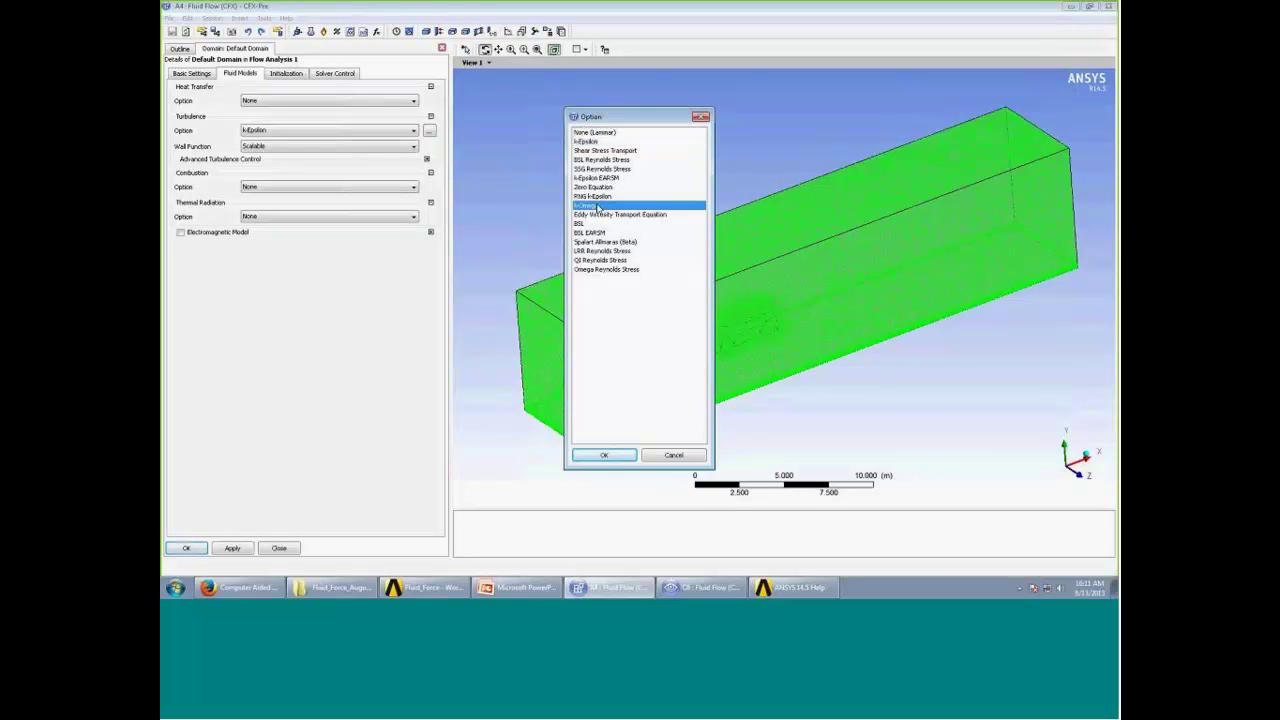
left_click(612, 455)
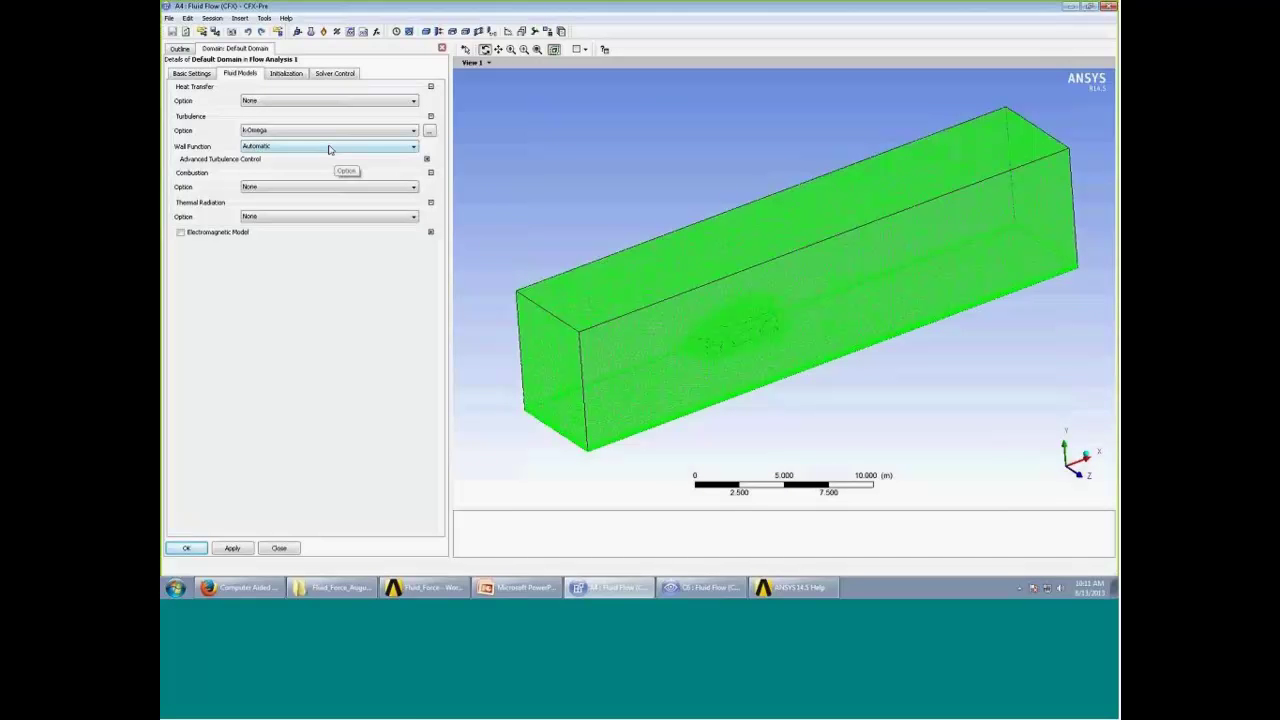
left_click(200, 549)
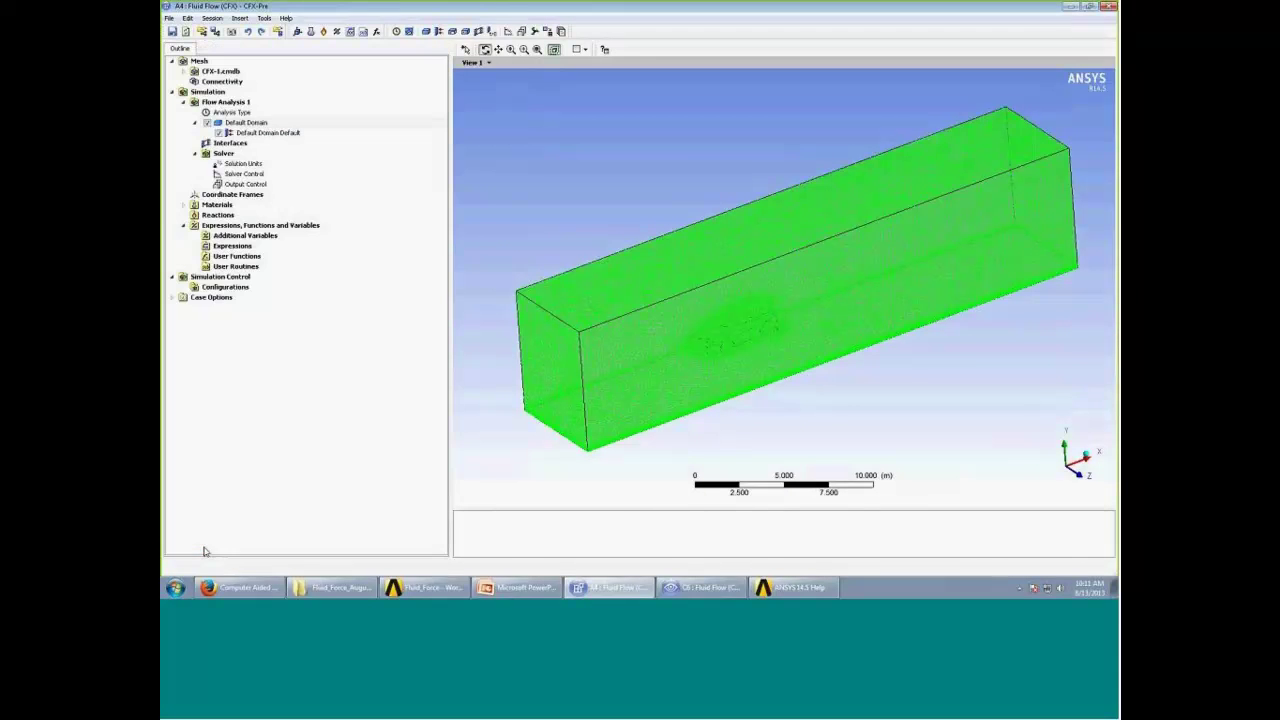
Review the Model Setup – Boundary Conditions slide in PowerPoint, then return to CFX-Pre
left_click(517, 587)
scroll(490, 367, "down", 1)
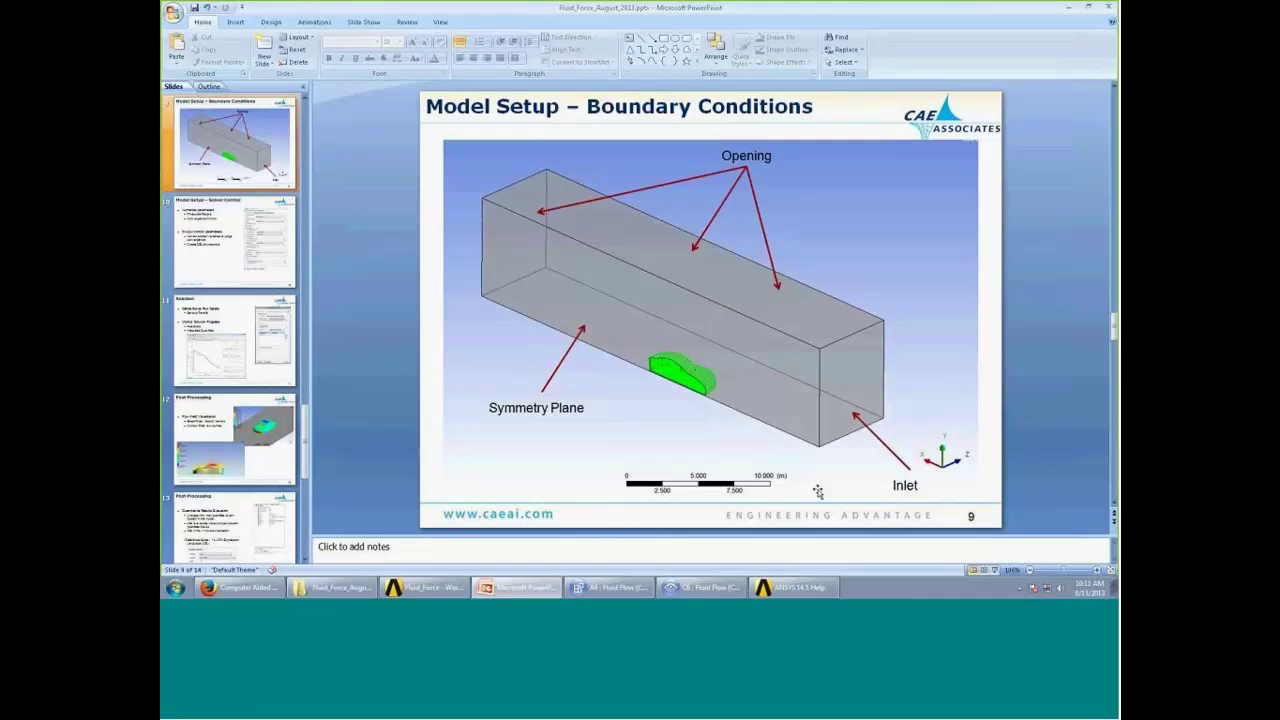
left_click(610, 587)
Insert a boundary named inlet in the Default Domain
left_click_drag(646, 293, 514, 243)
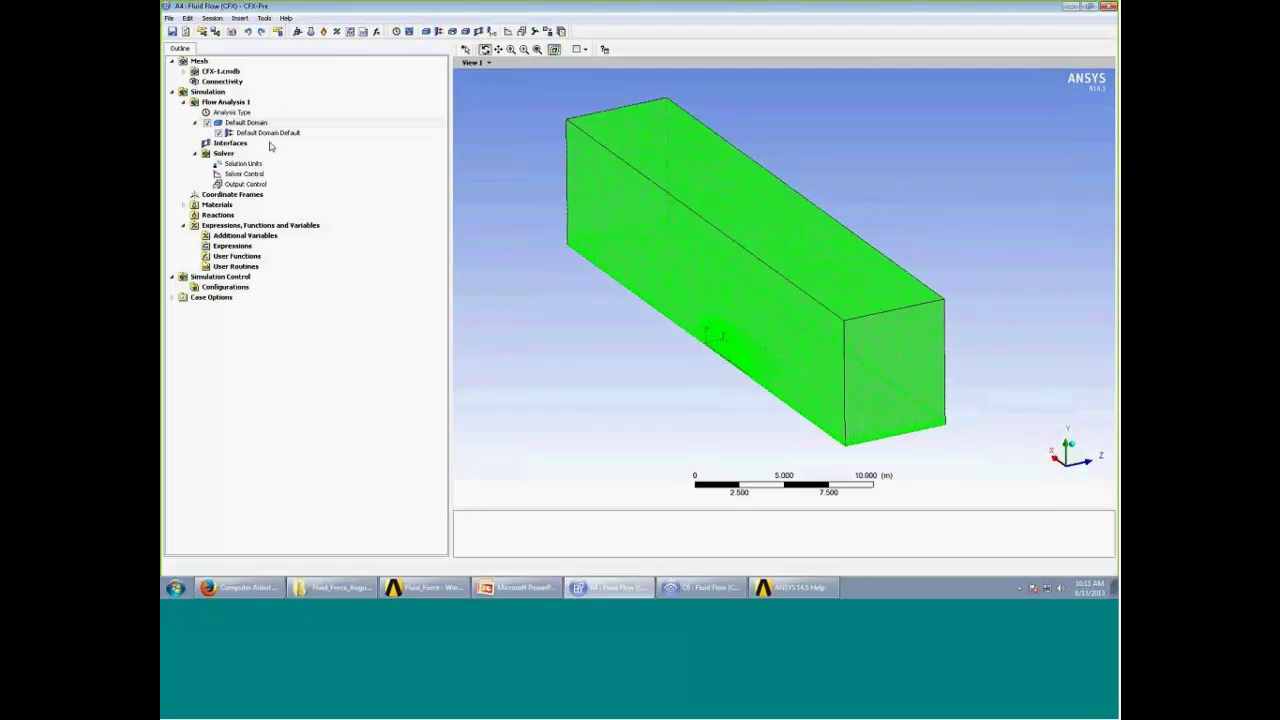
right_click(236, 123)
mouse_move(274, 168)
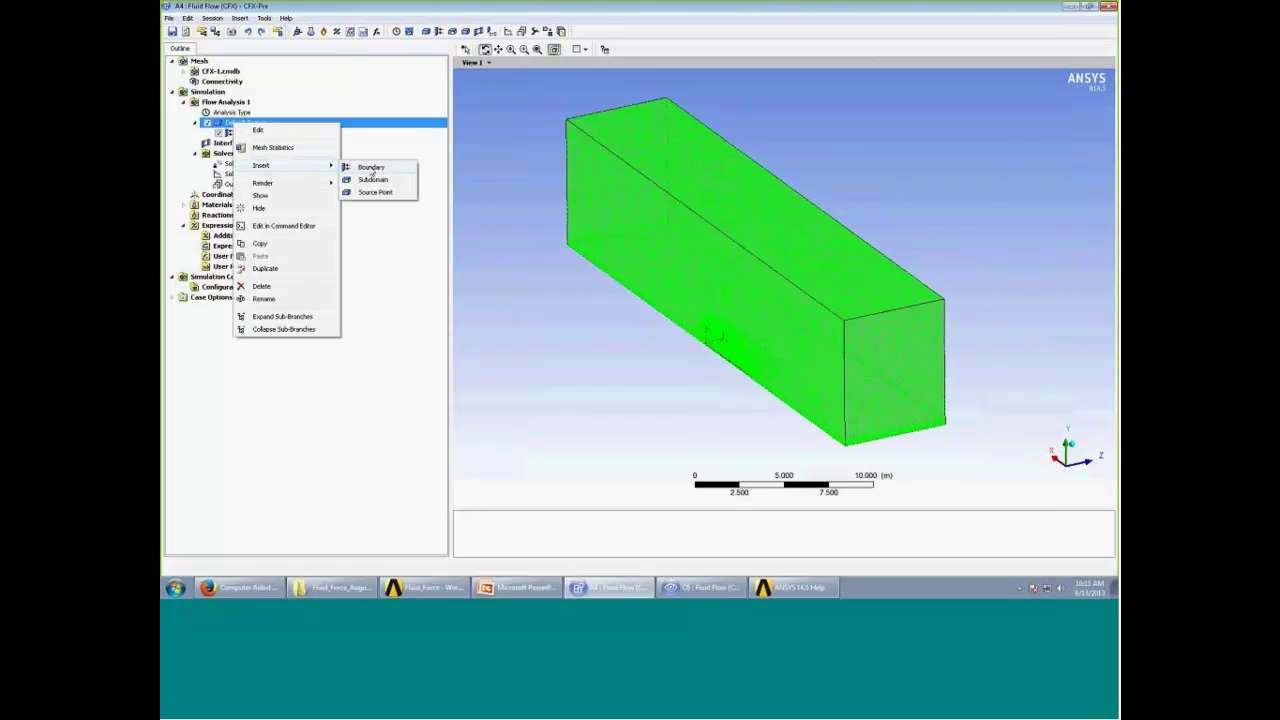
left_click(371, 167)
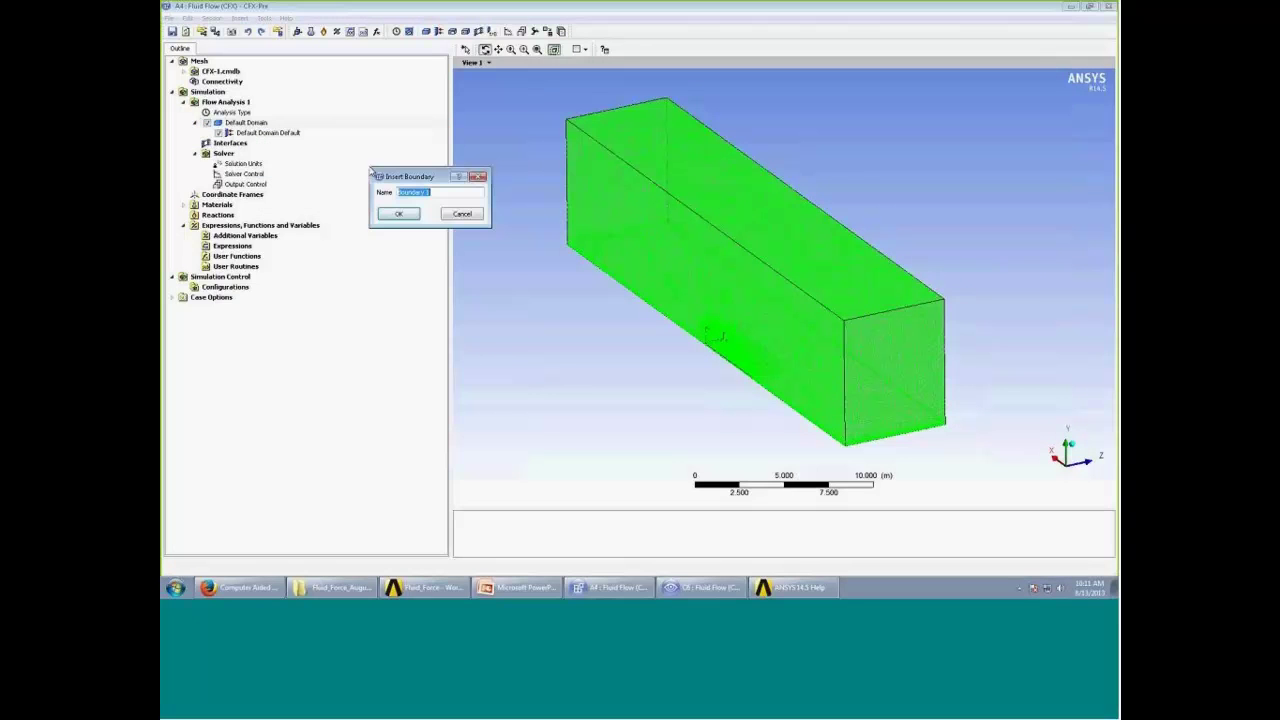
type("inlet")
key("Return")
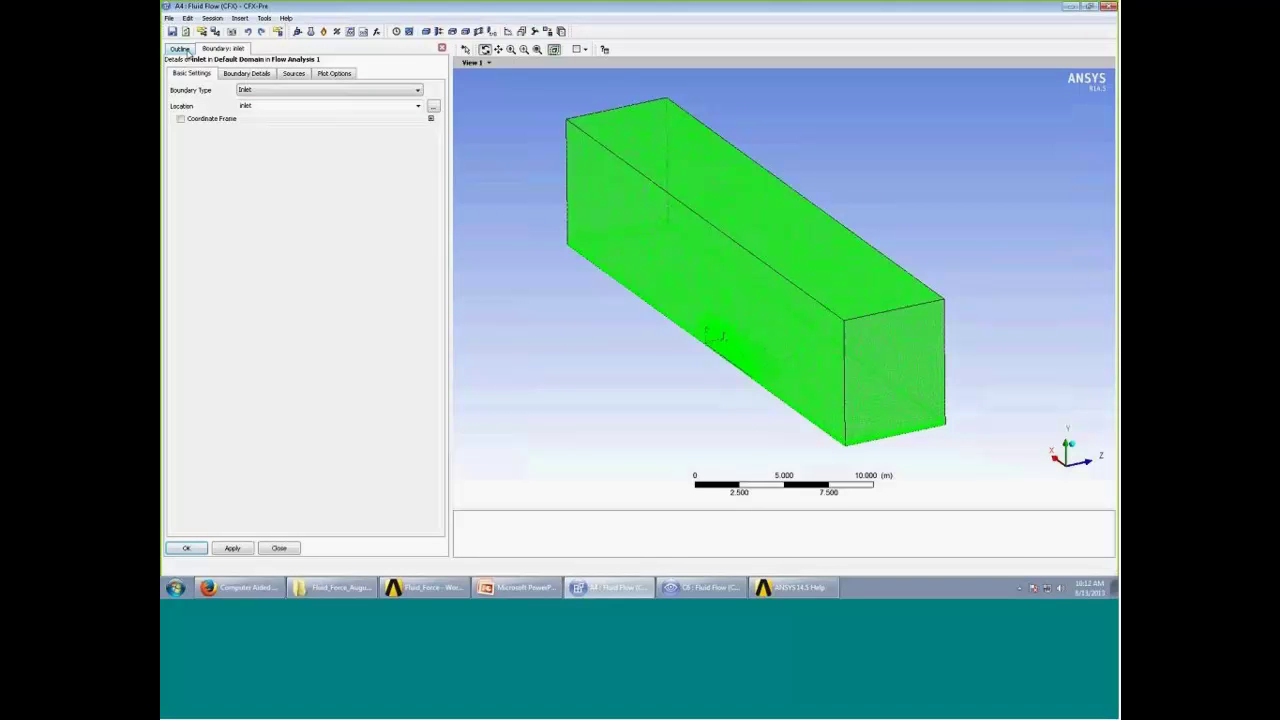
Set the inlet boundary's normal speed to 30 mile hr^-1 and apply the boundary definition
left_click(246, 75)
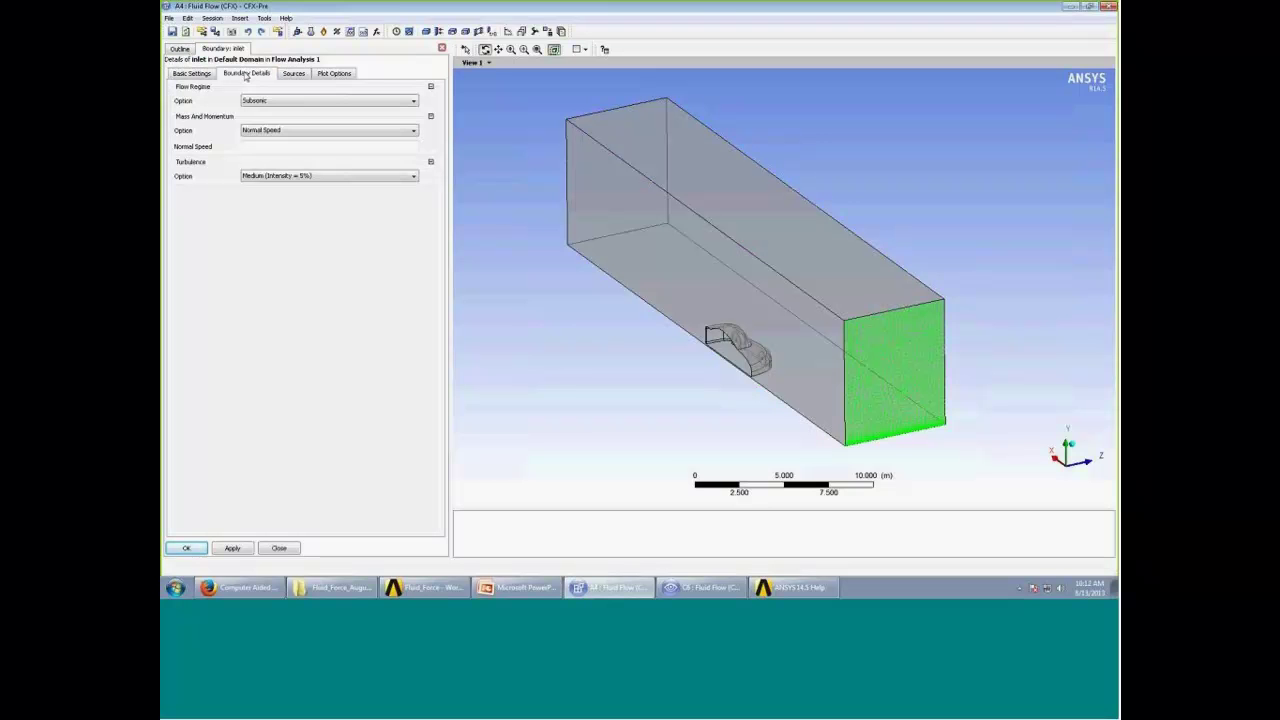
left_click(273, 147)
left_click(385, 147)
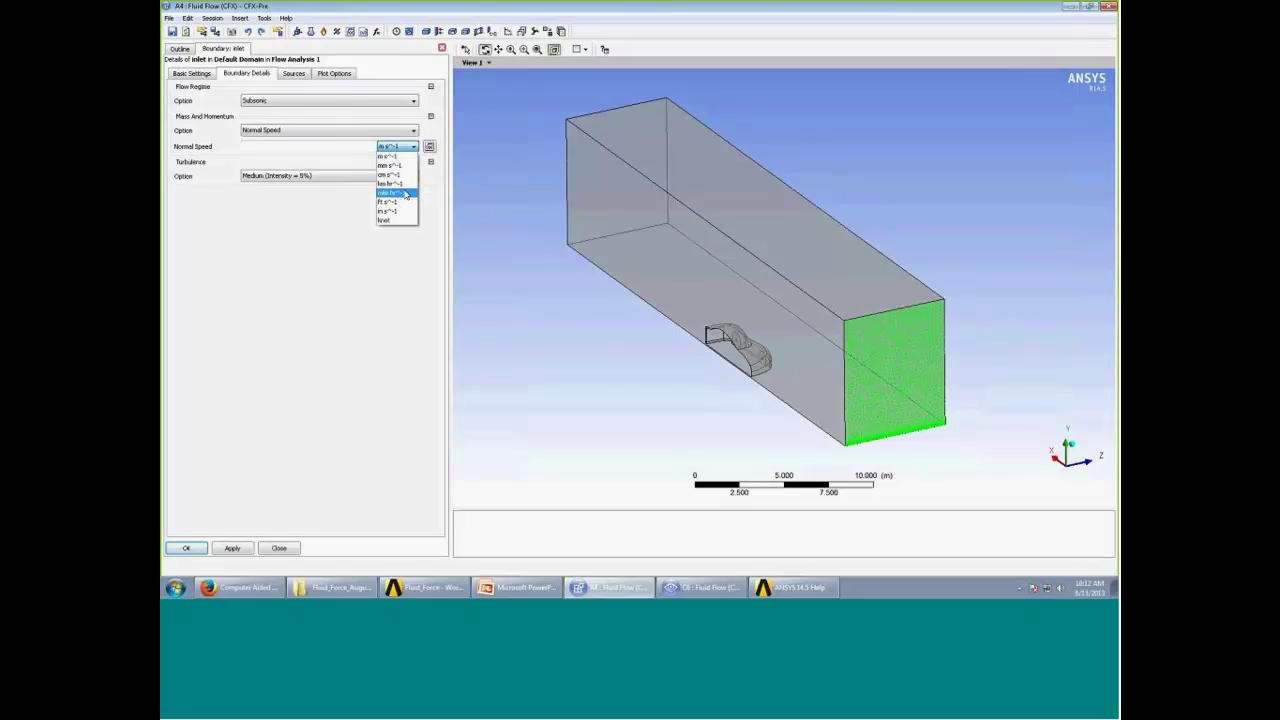
left_click(395, 174)
left_click(320, 145)
type("30")
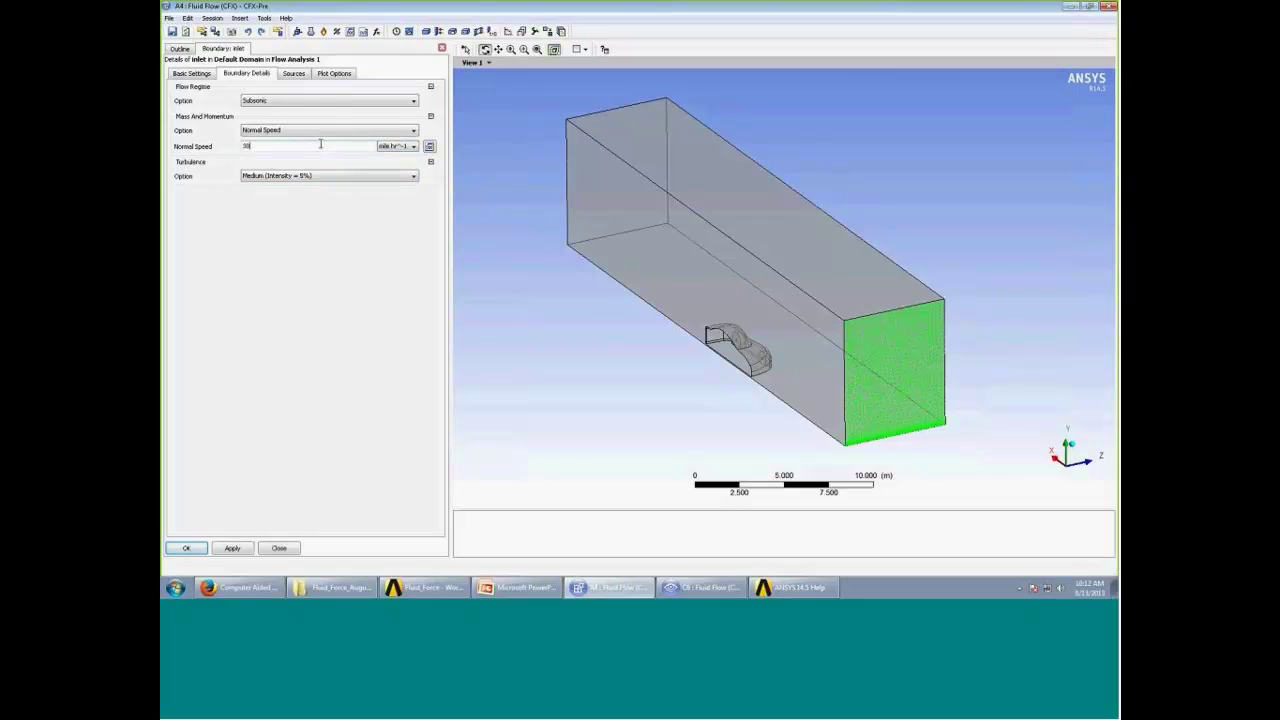
key("Return")
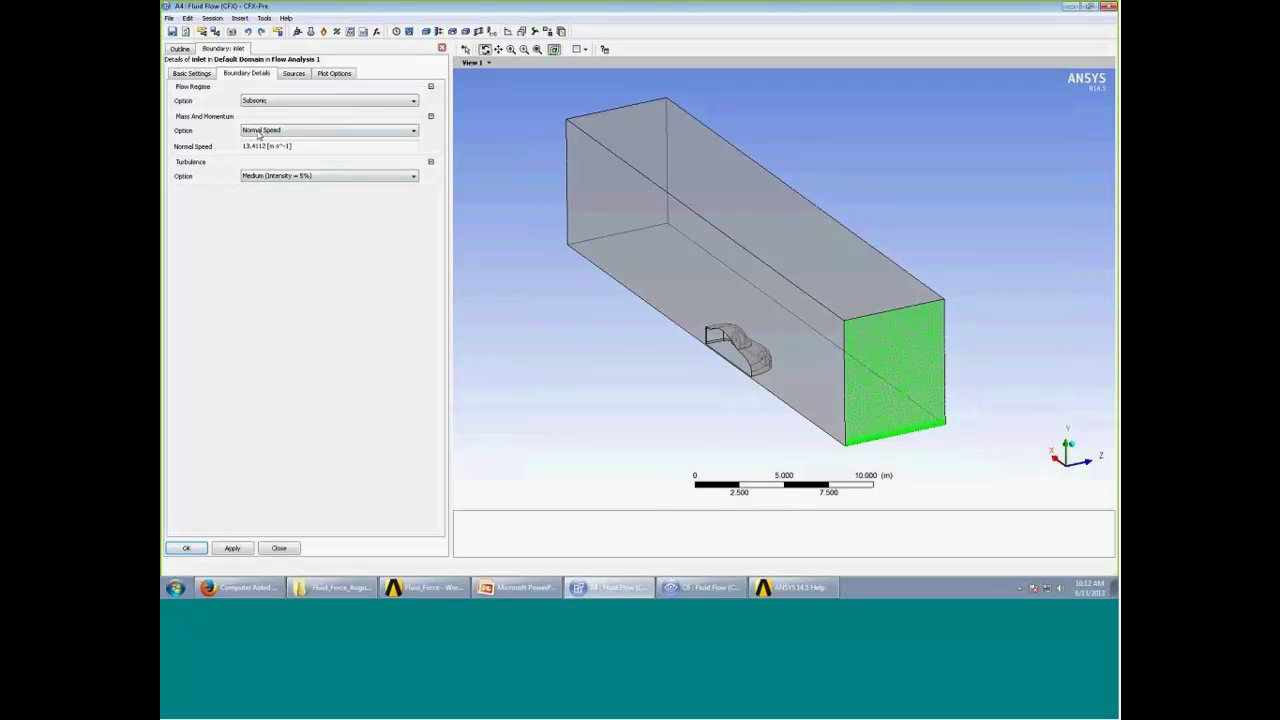
left_click(187, 549)
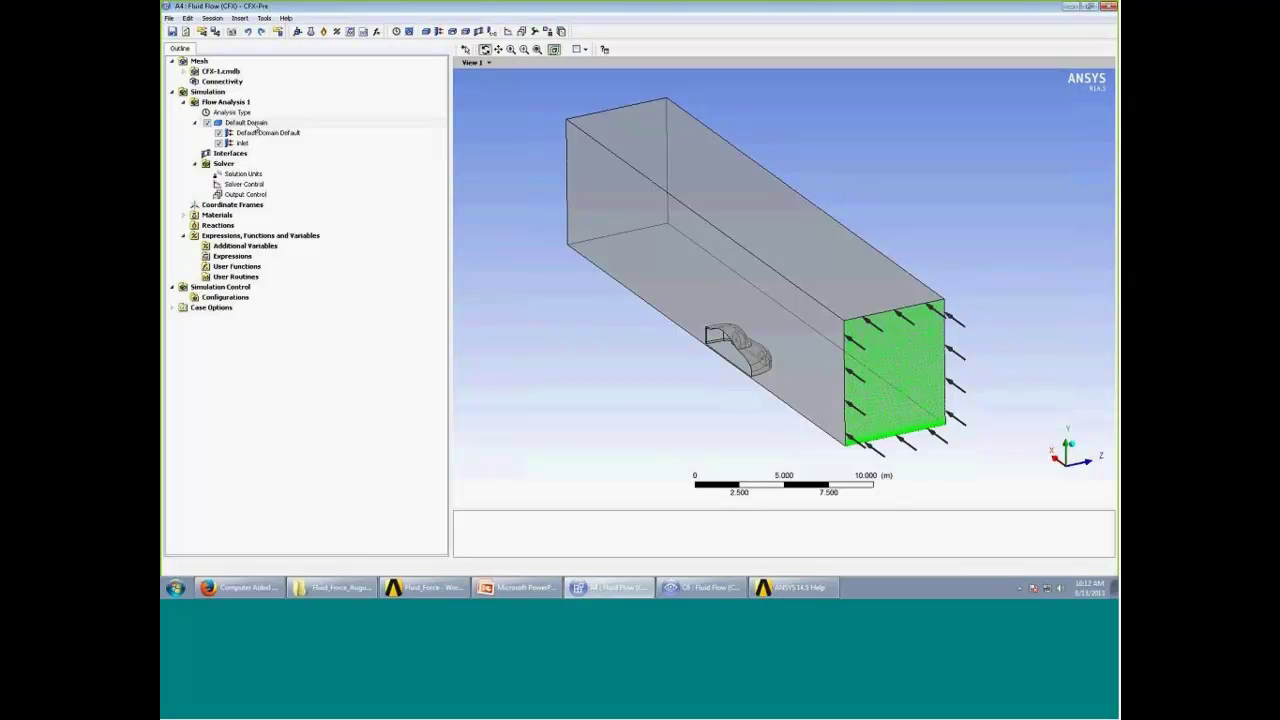
Add a boundary named symmetry to the Default Domain, using the Symmetry type on the symmetry location
right_click(257, 128)
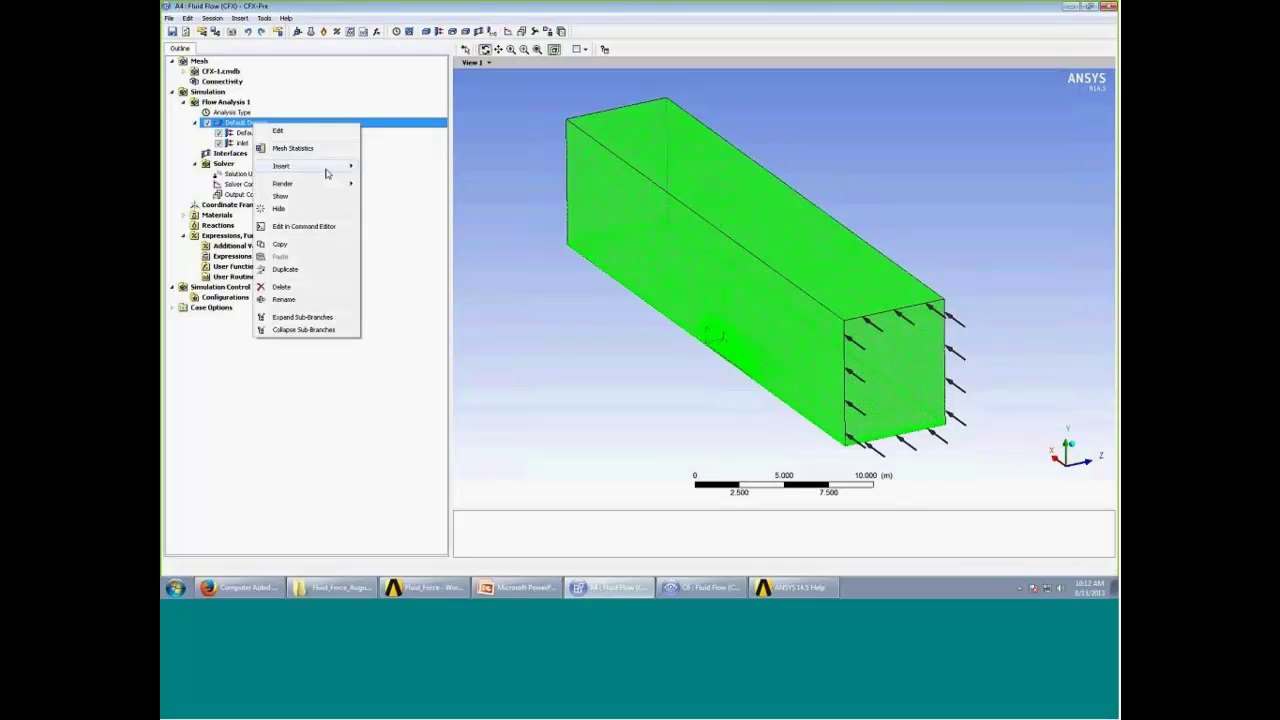
mouse_move(280, 166)
left_click(383, 169)
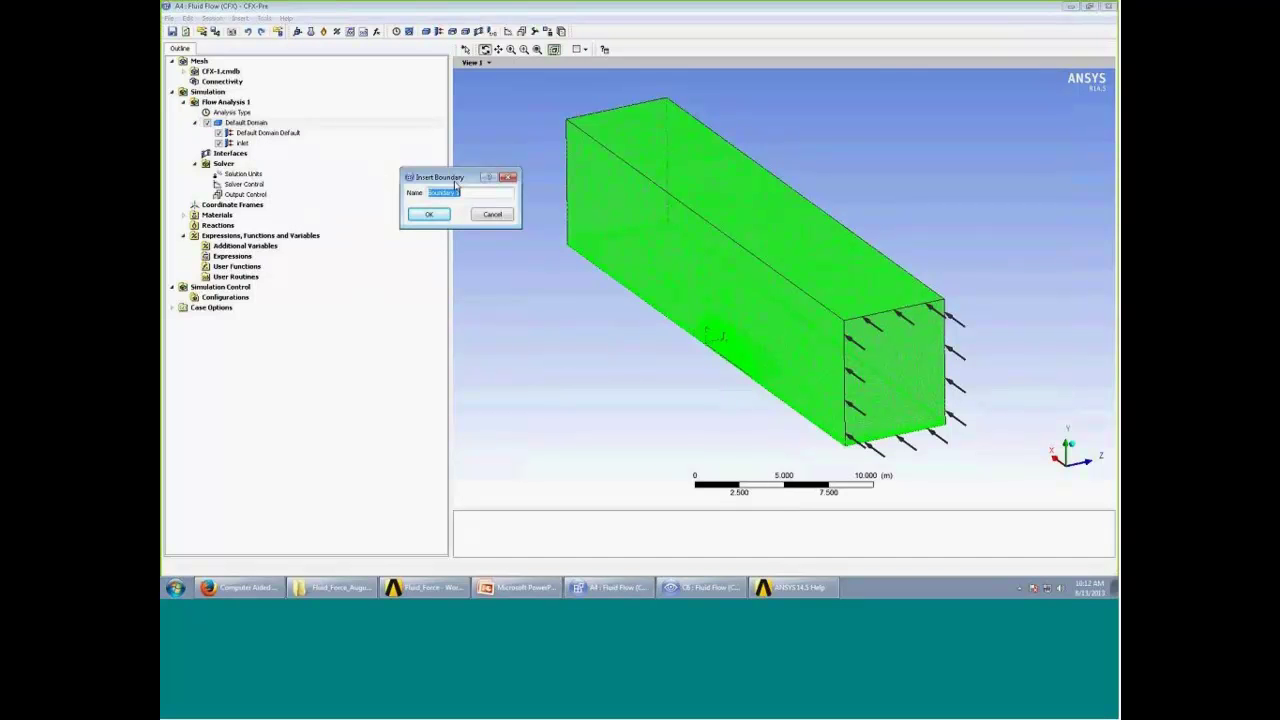
type("symmetry")
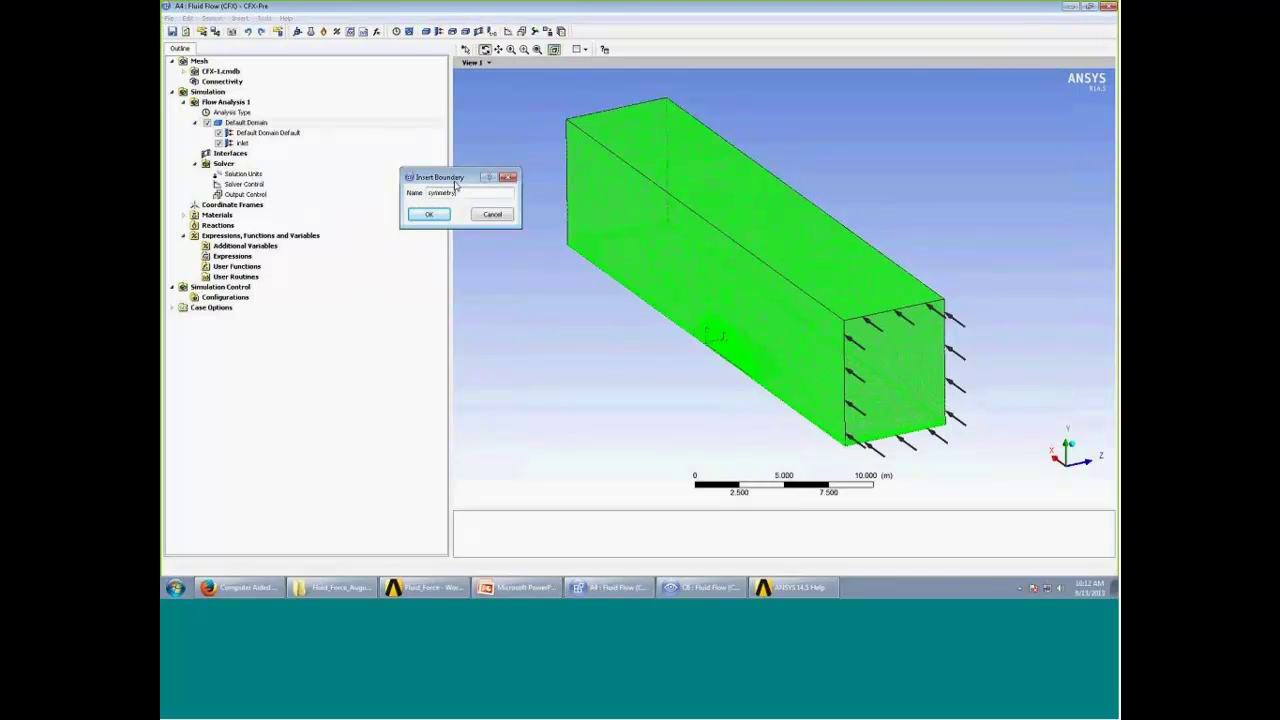
key("Return")
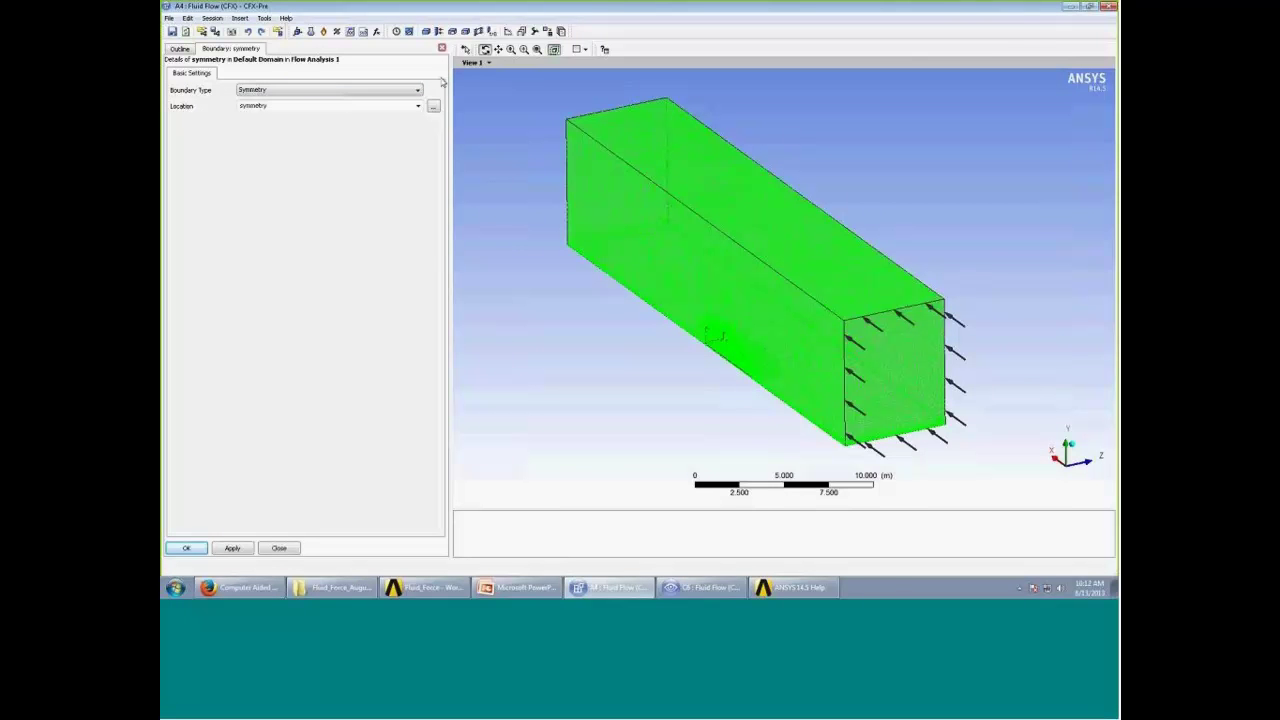
left_click(299, 92)
left_click(299, 92)
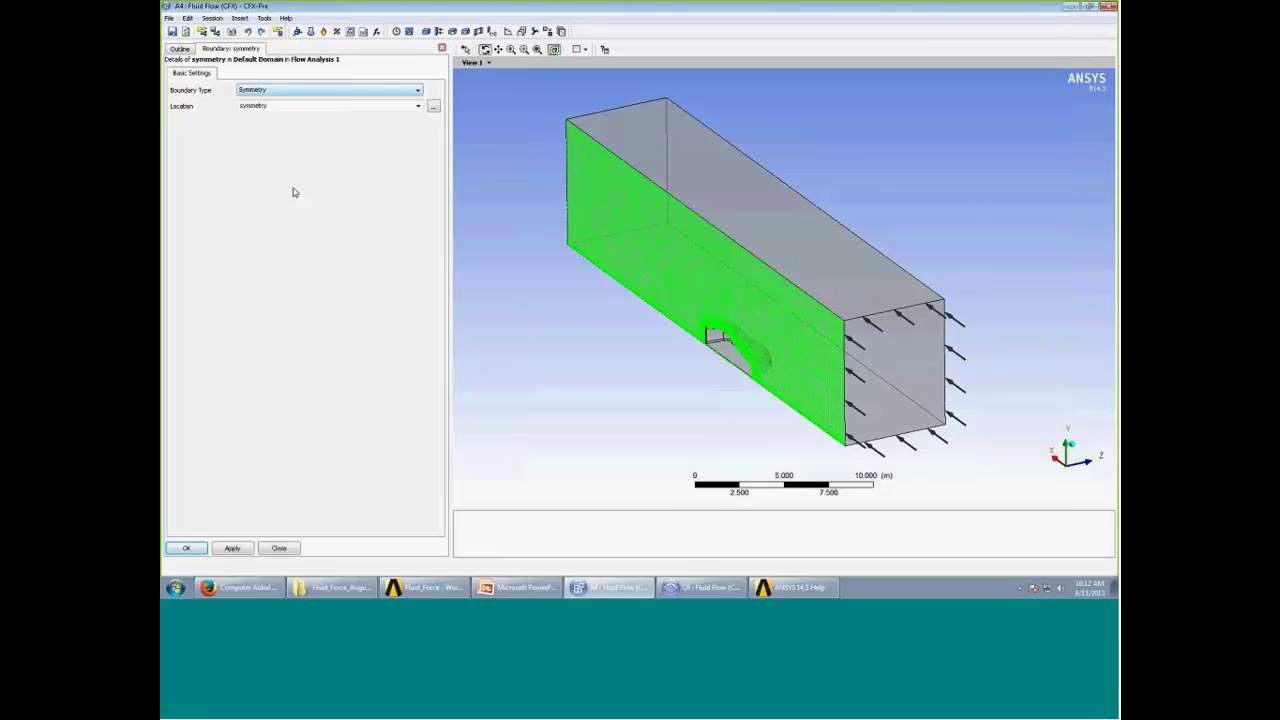
left_click(184, 548)
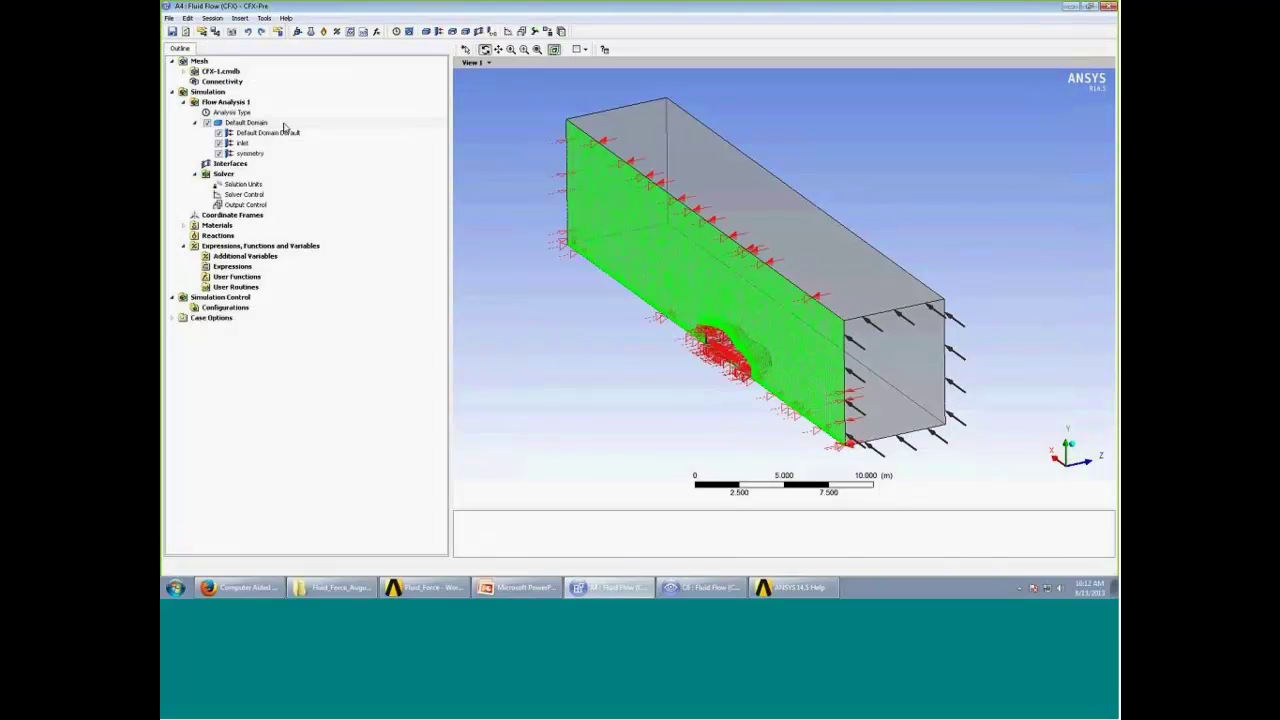
Add a boundary named road to the Default Domain and make it a smooth, no-slip Wall
right_click(258, 125)
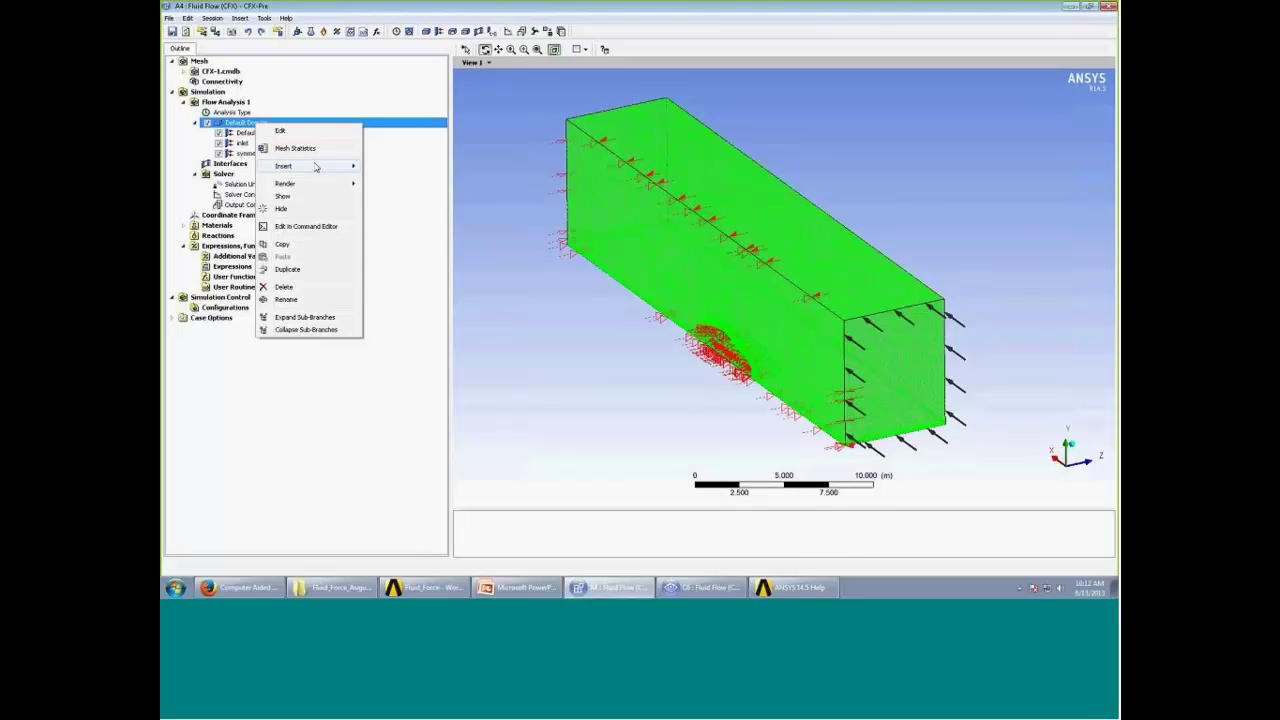
mouse_move(334, 166)
left_click(410, 168)
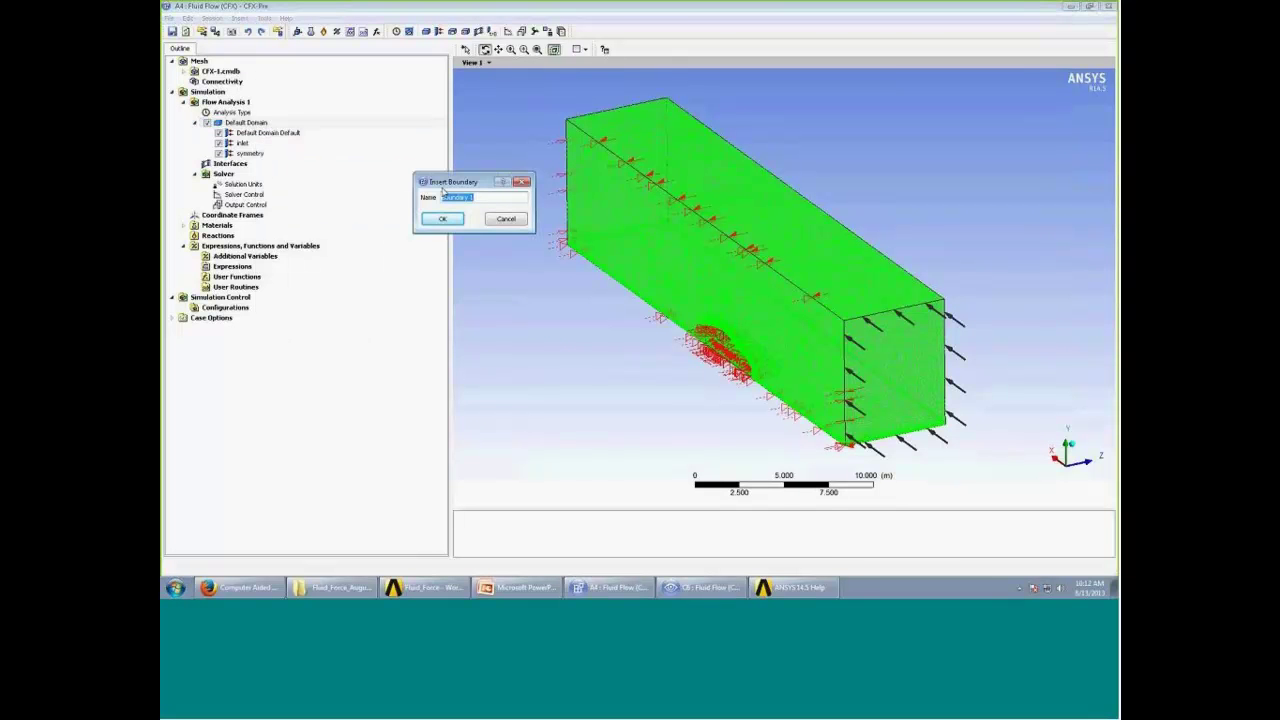
type("road")
key("Return")
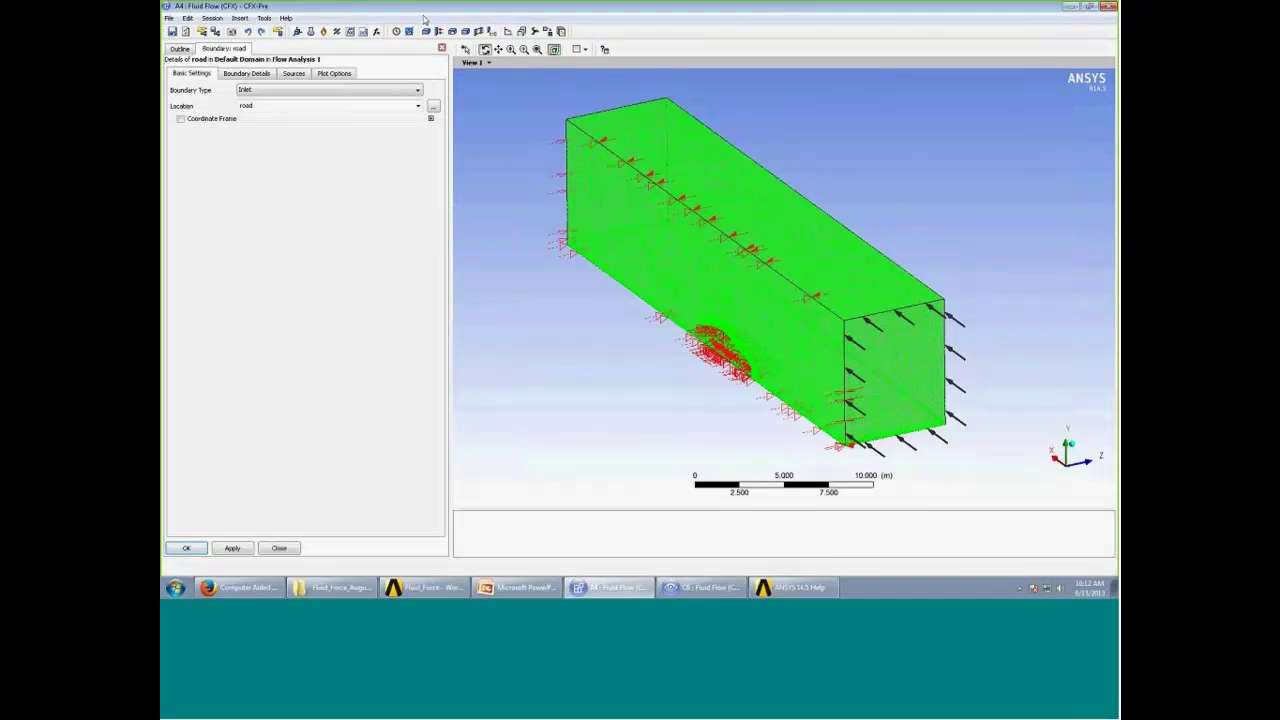
left_click(305, 90)
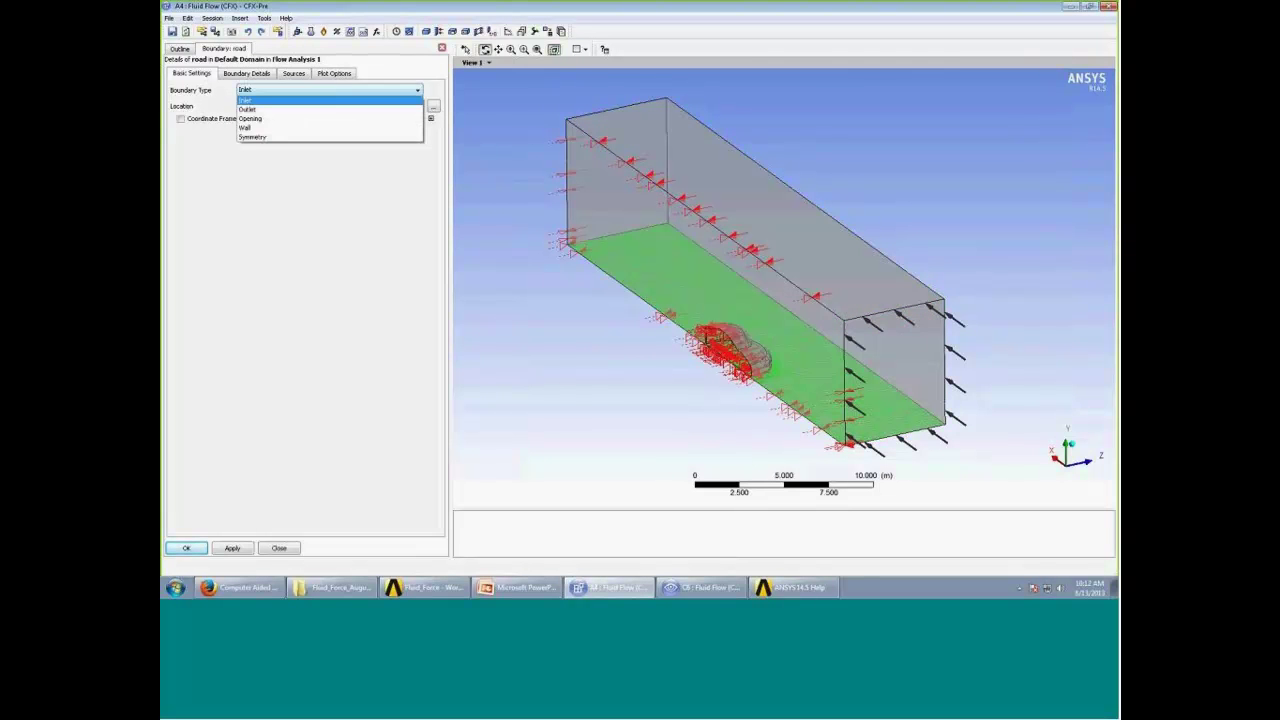
left_click(296, 129)
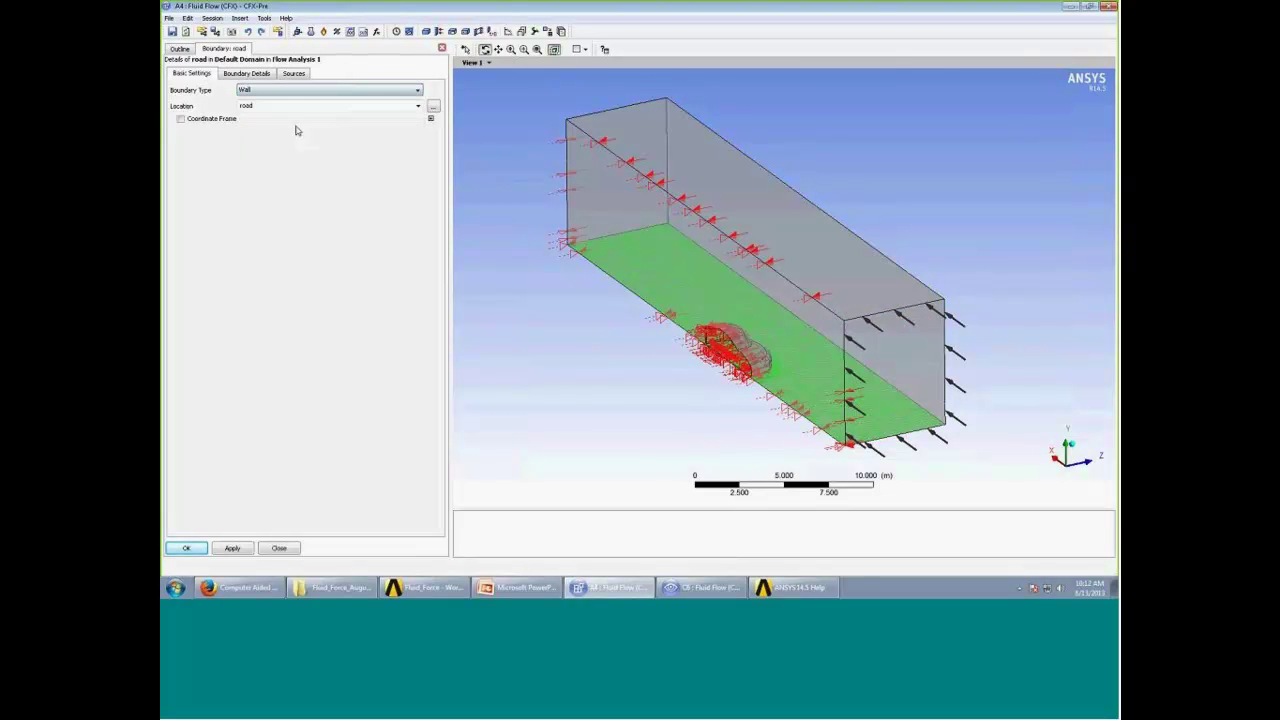
left_click(247, 74)
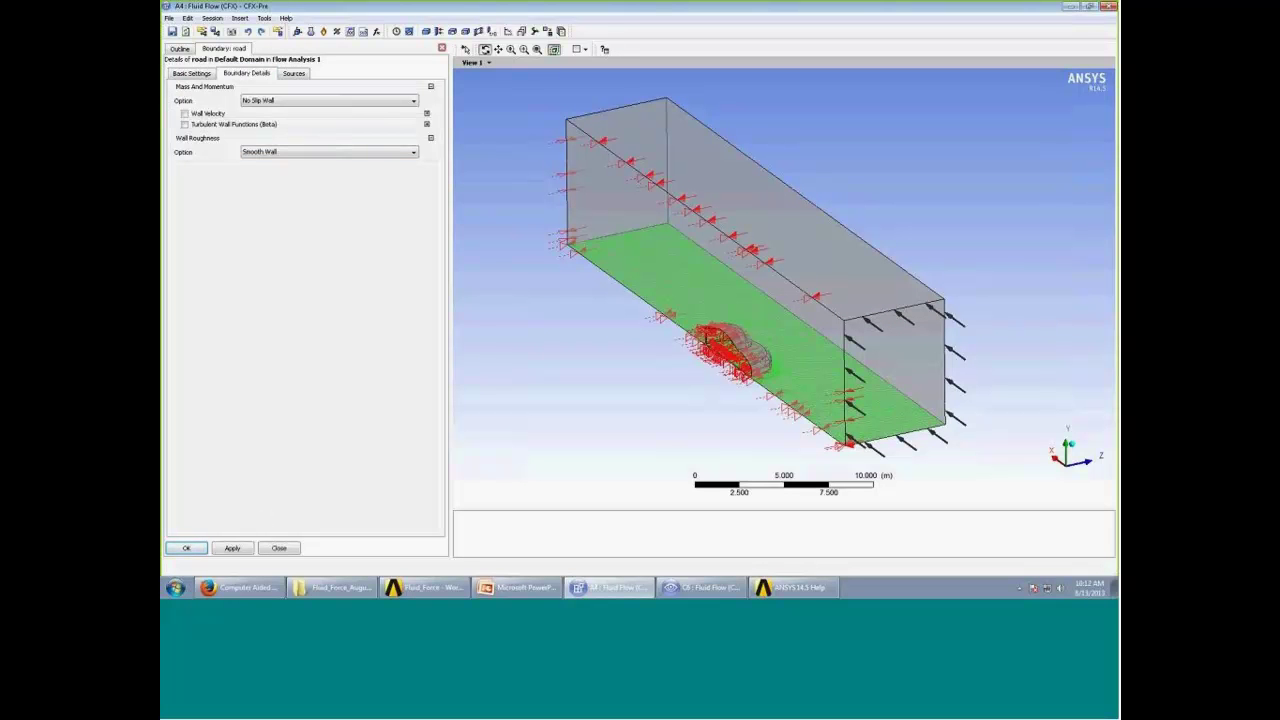
left_click(186, 549)
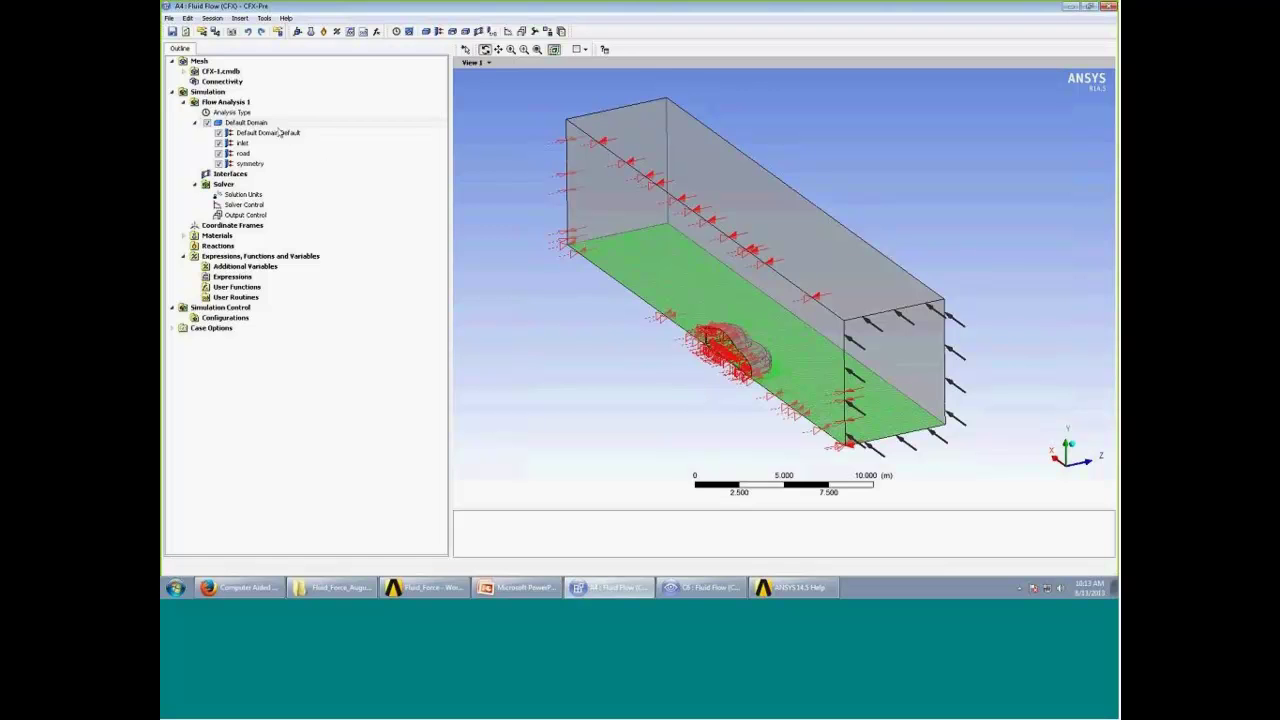
Insert a boundary named ambient in the Default Domain and make it an Opening on the ambient location
right_click(256, 124)
mouse_move(322, 168)
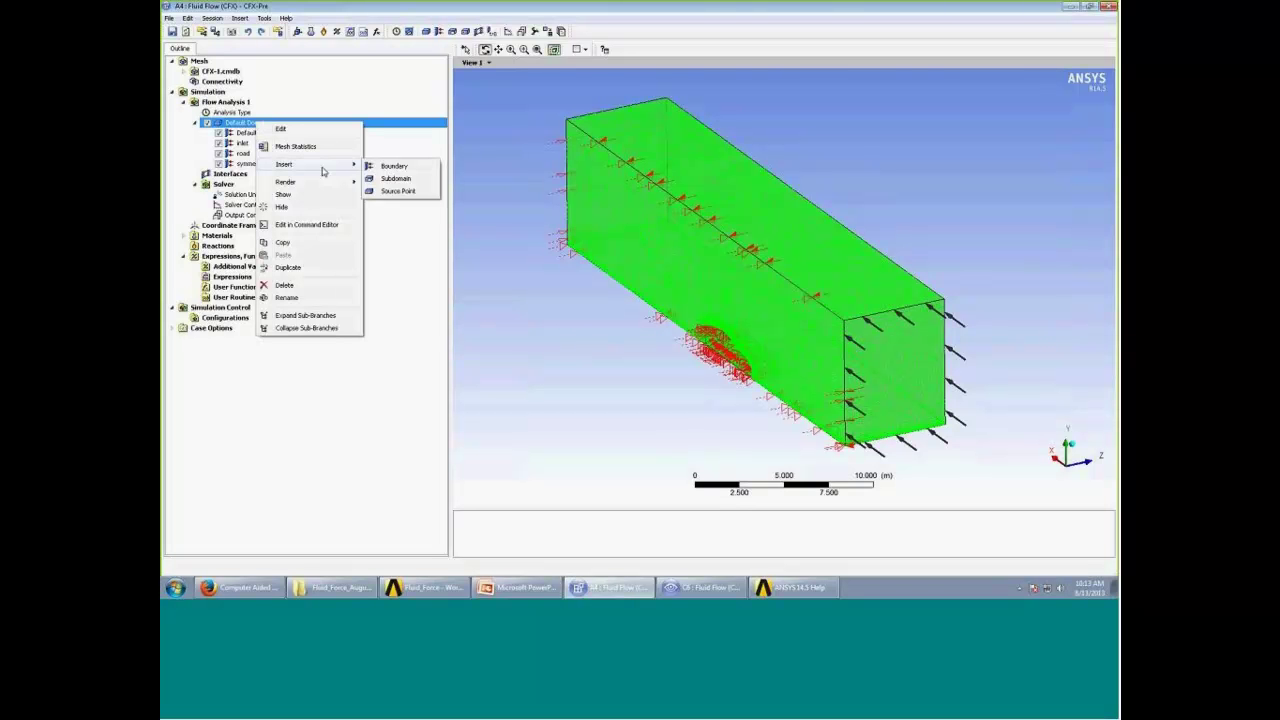
left_click(412, 167)
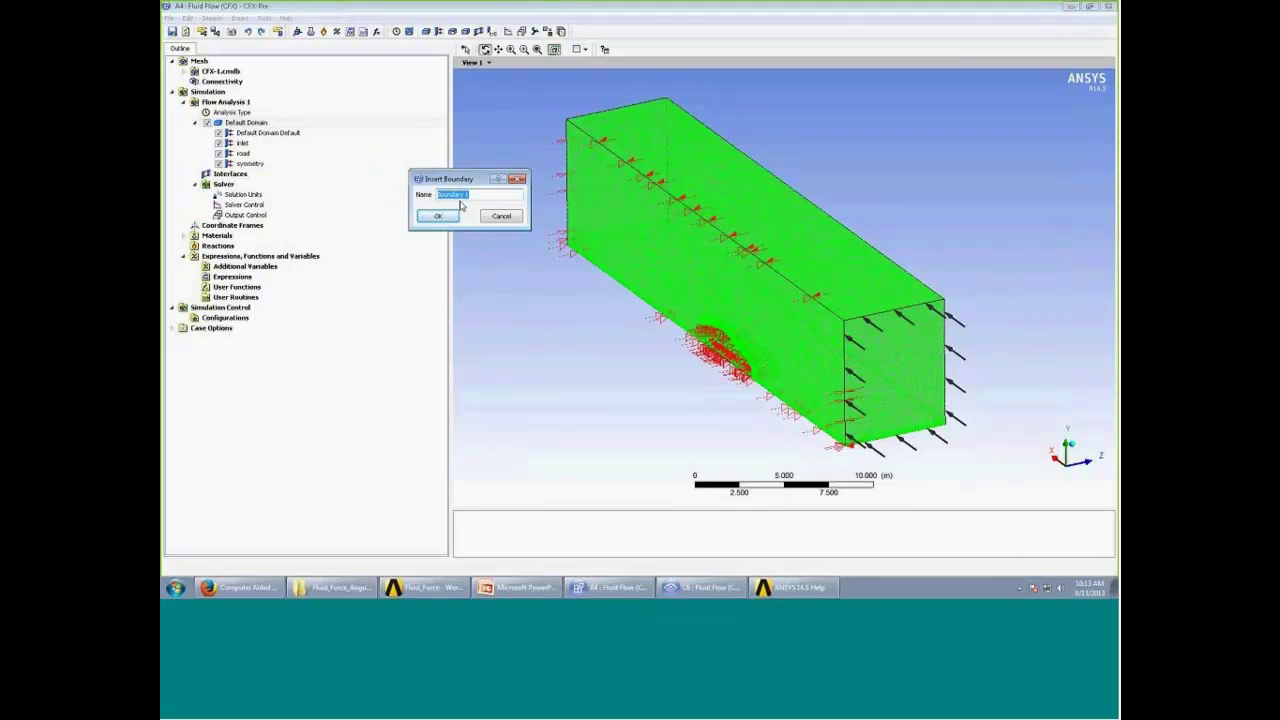
type("ambient")
key("Return")
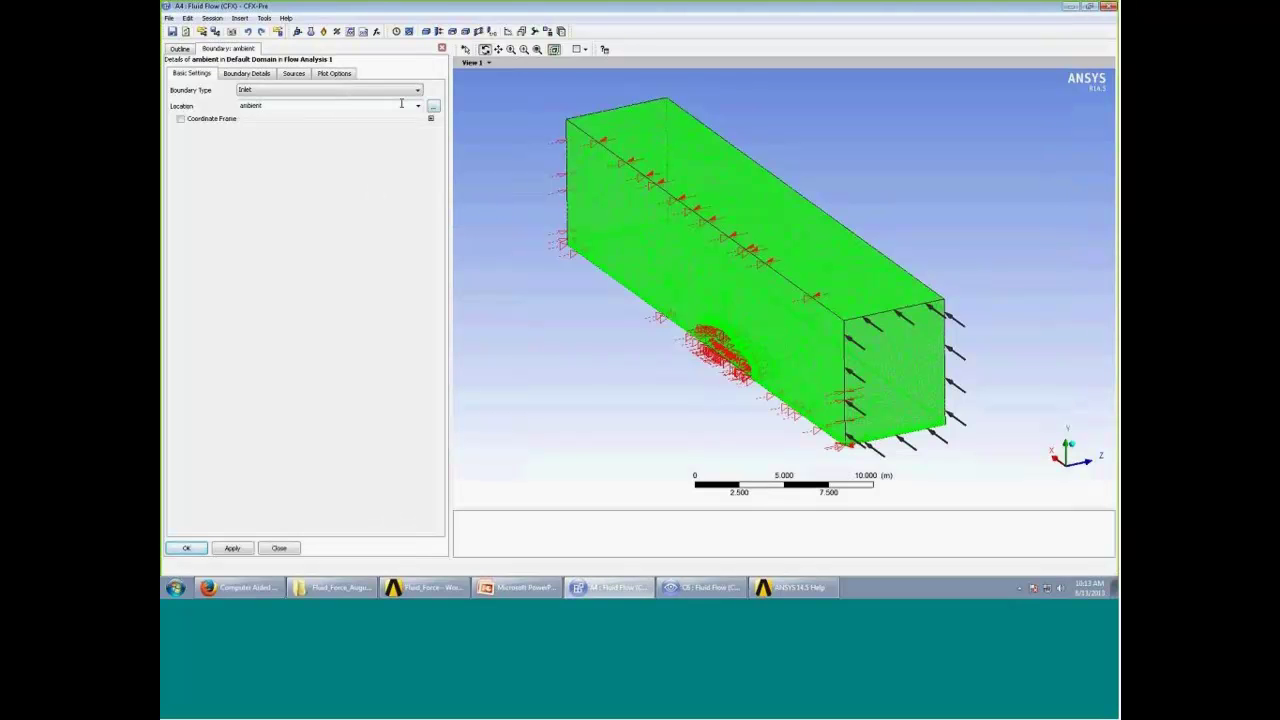
left_click(348, 92)
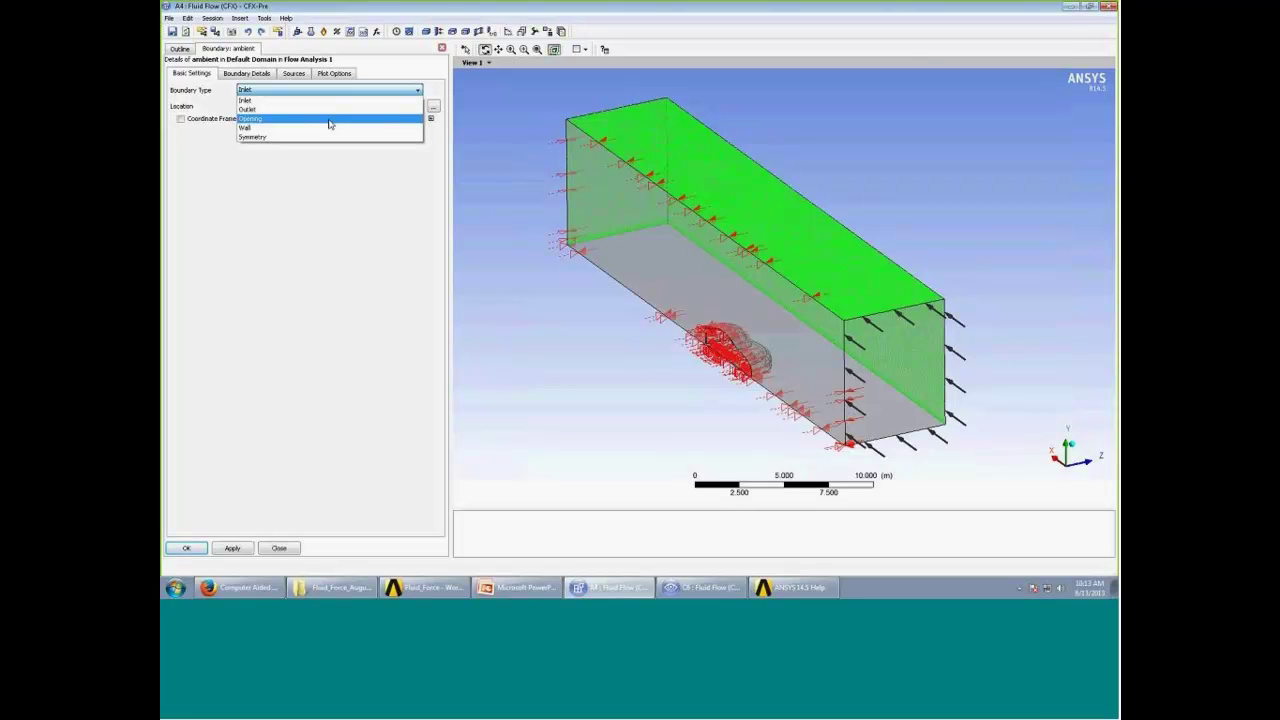
left_click(330, 119)
Set the ambient opening's relative pressure to 0 Pa, keeping Opening Pres. and Dirn with flow normal to the boundary, and apply the definition
left_click(245, 74)
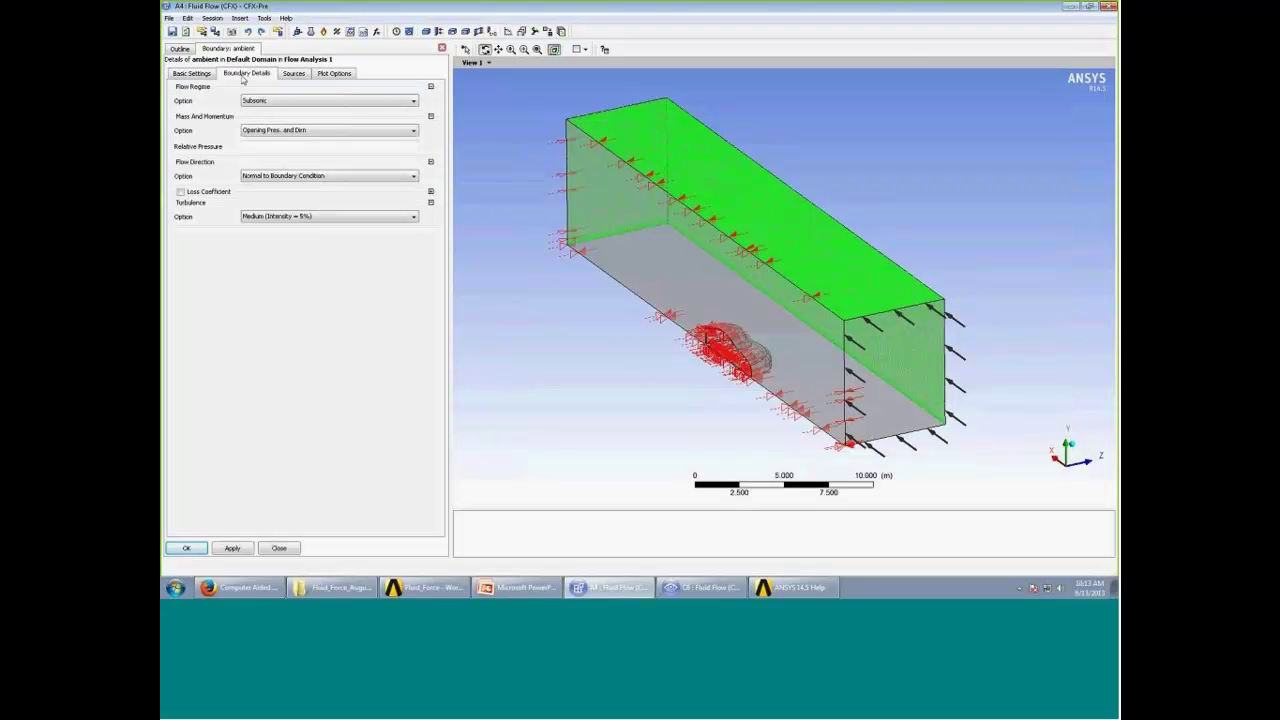
left_click(263, 148)
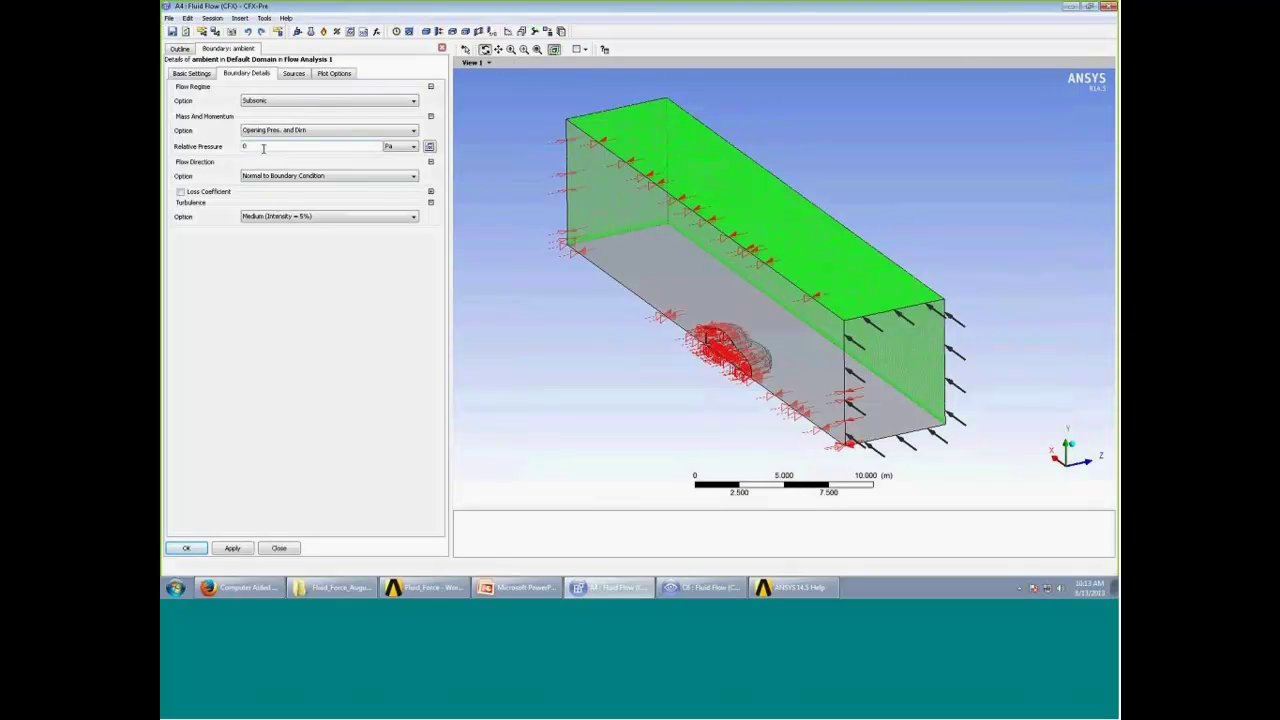
type("0")
key("Return")
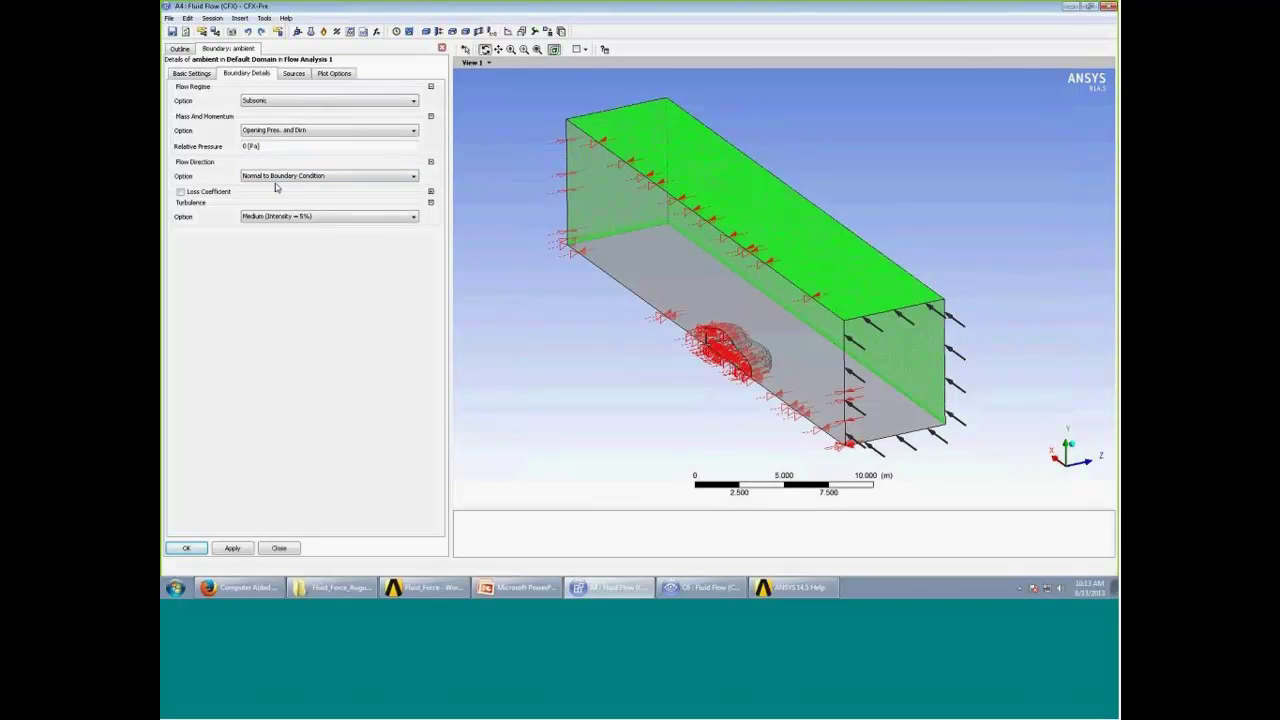
left_click(286, 179)
left_click(287, 177)
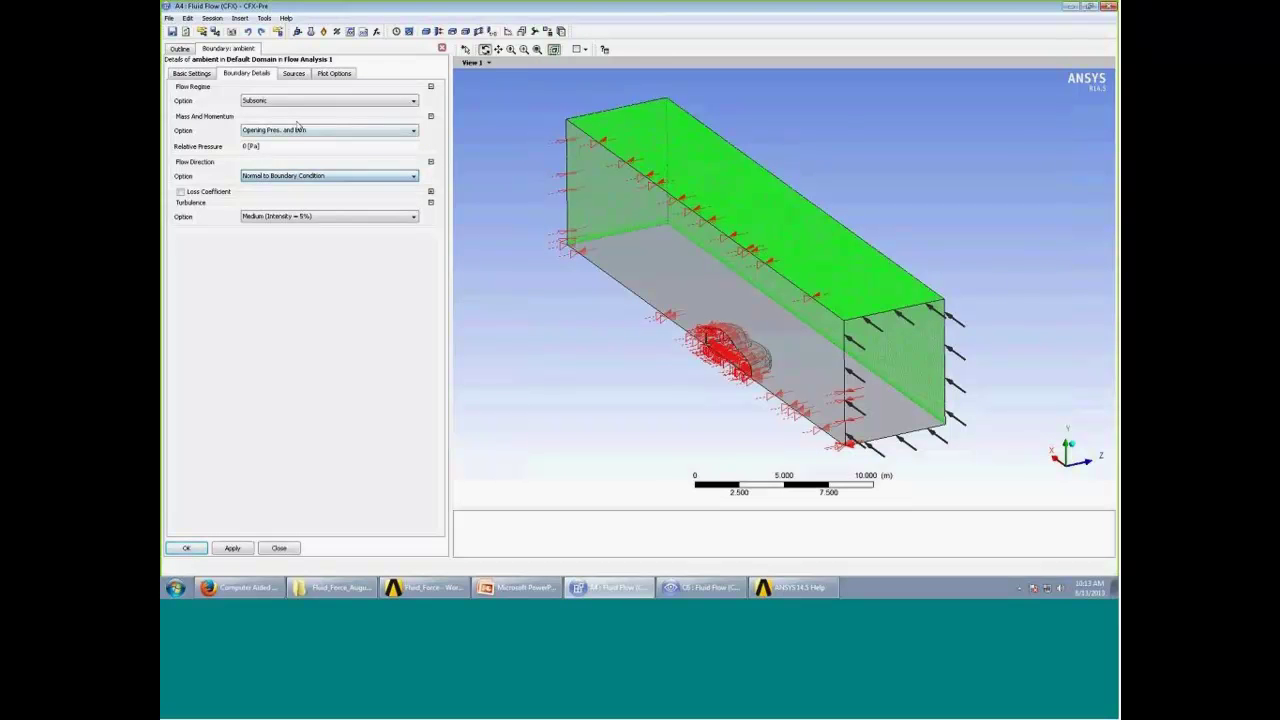
left_click(293, 132)
left_click(294, 138)
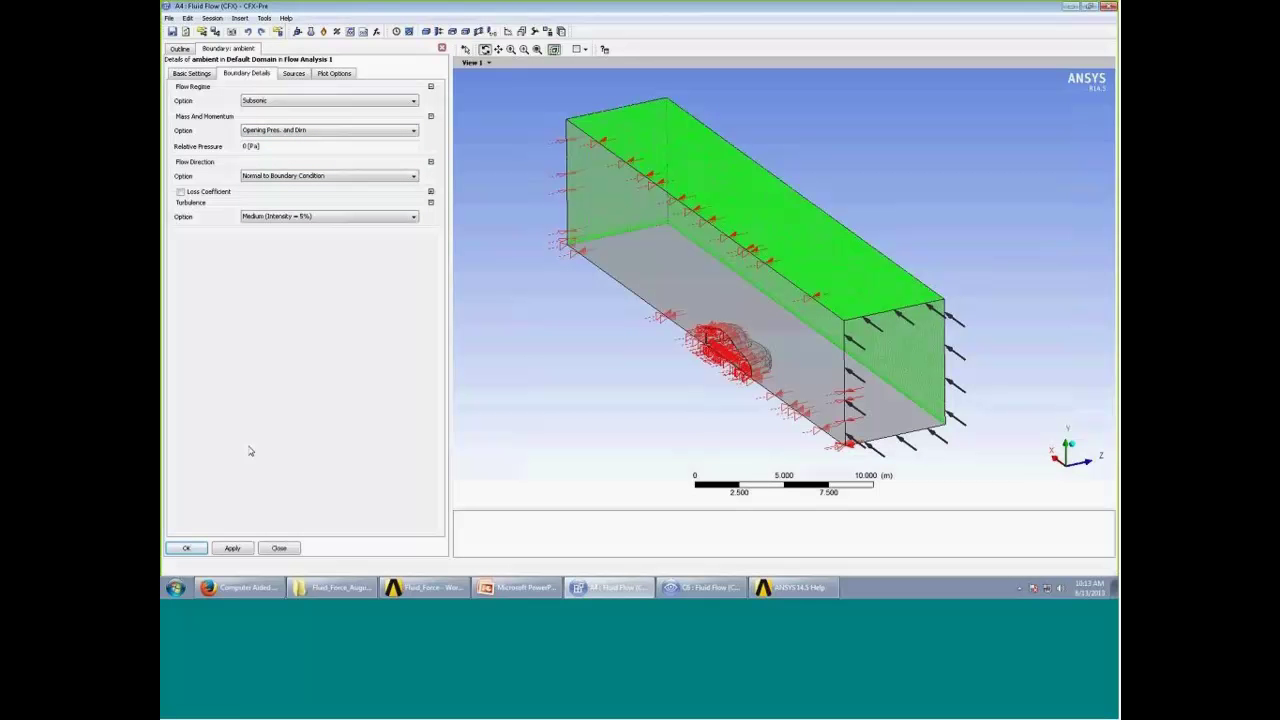
left_click(238, 552)
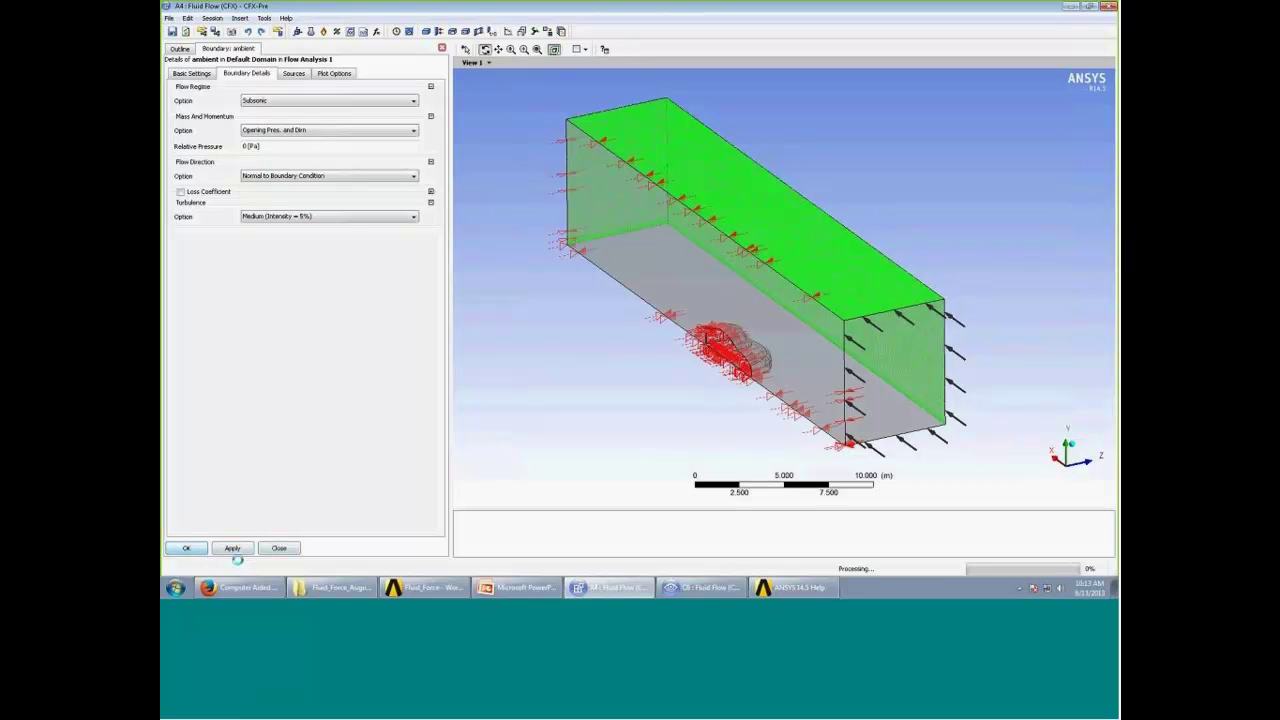
left_click(279, 548)
left_click_drag(580, 366, 488, 348)
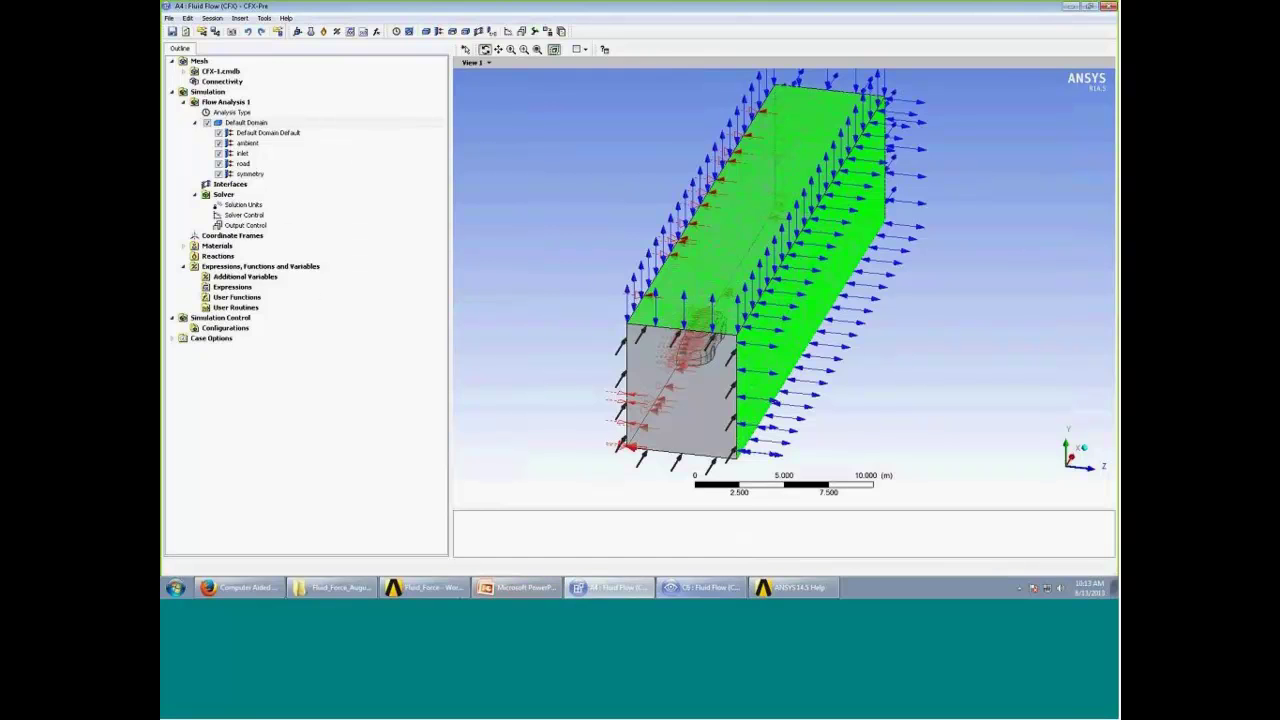
Switch to PowerPoint, show the Model Setup – Solver Control slide, and return to CFX-Pre
left_click(520, 593)
scroll(474, 348, "down", 1)
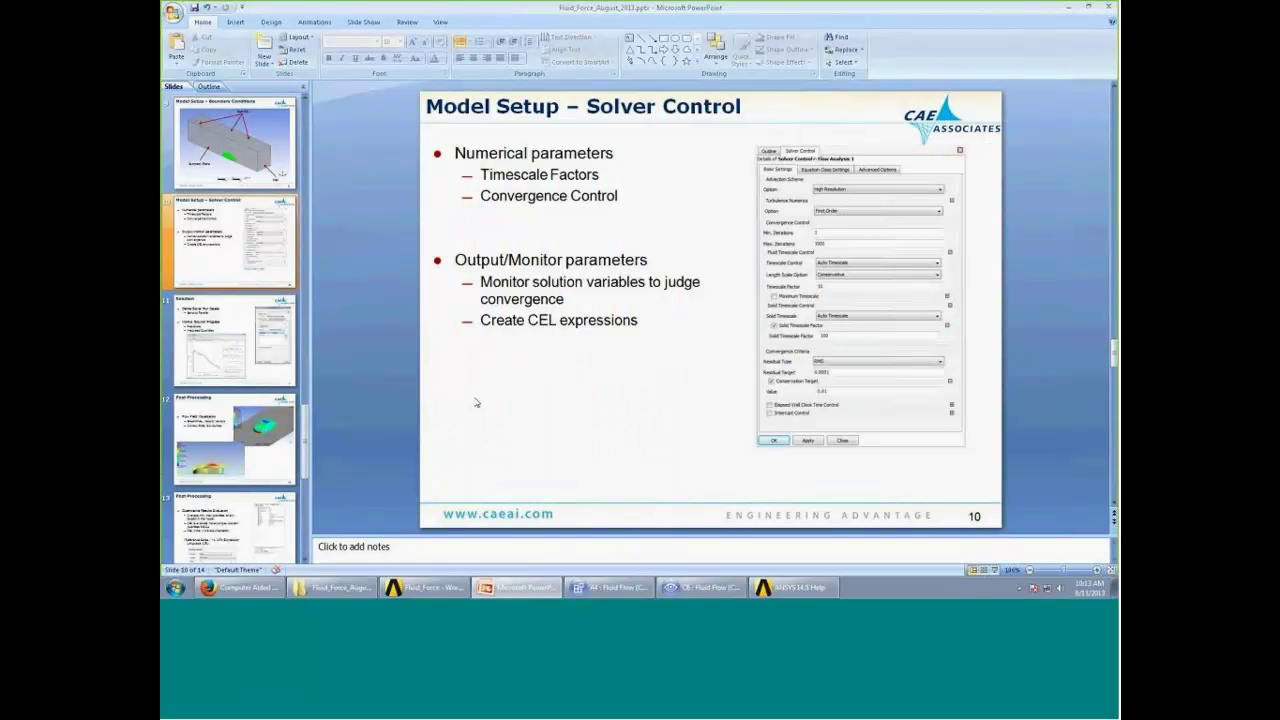
left_click(610, 588)
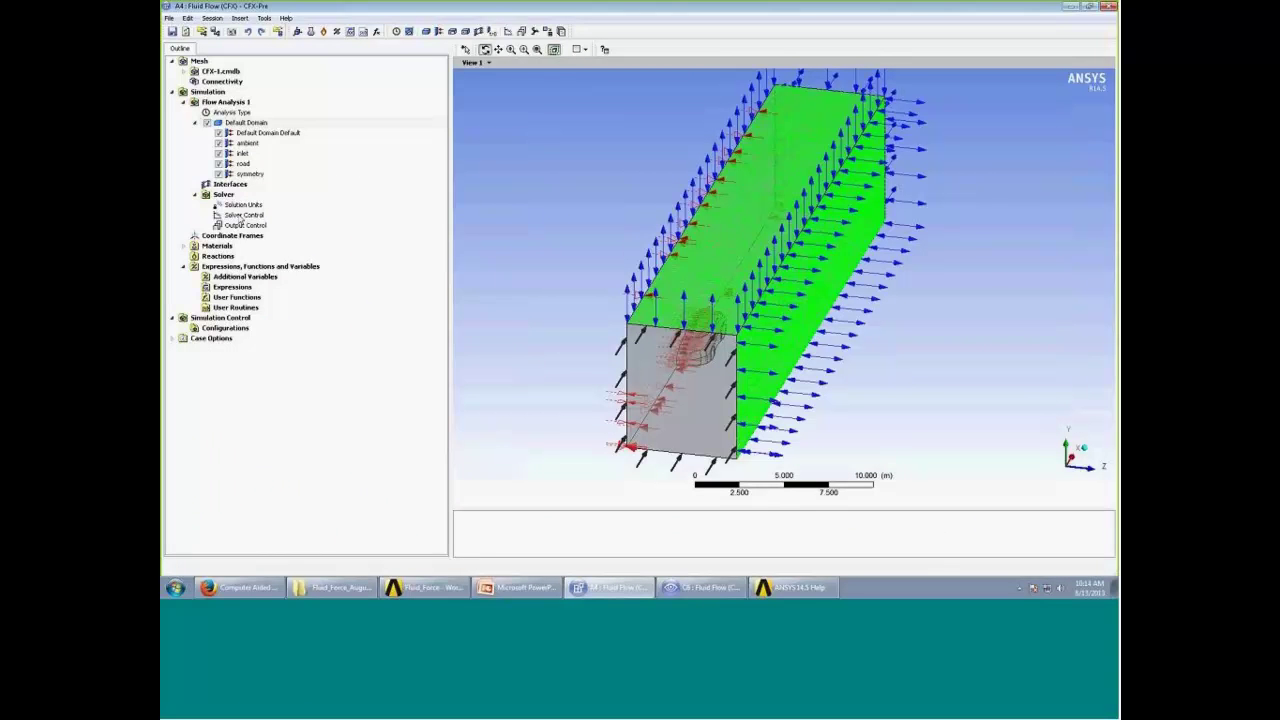
Set the solver control's maximum iterations to 1000 and timescale factor to 10, and confirm the settings
double_click(242, 216)
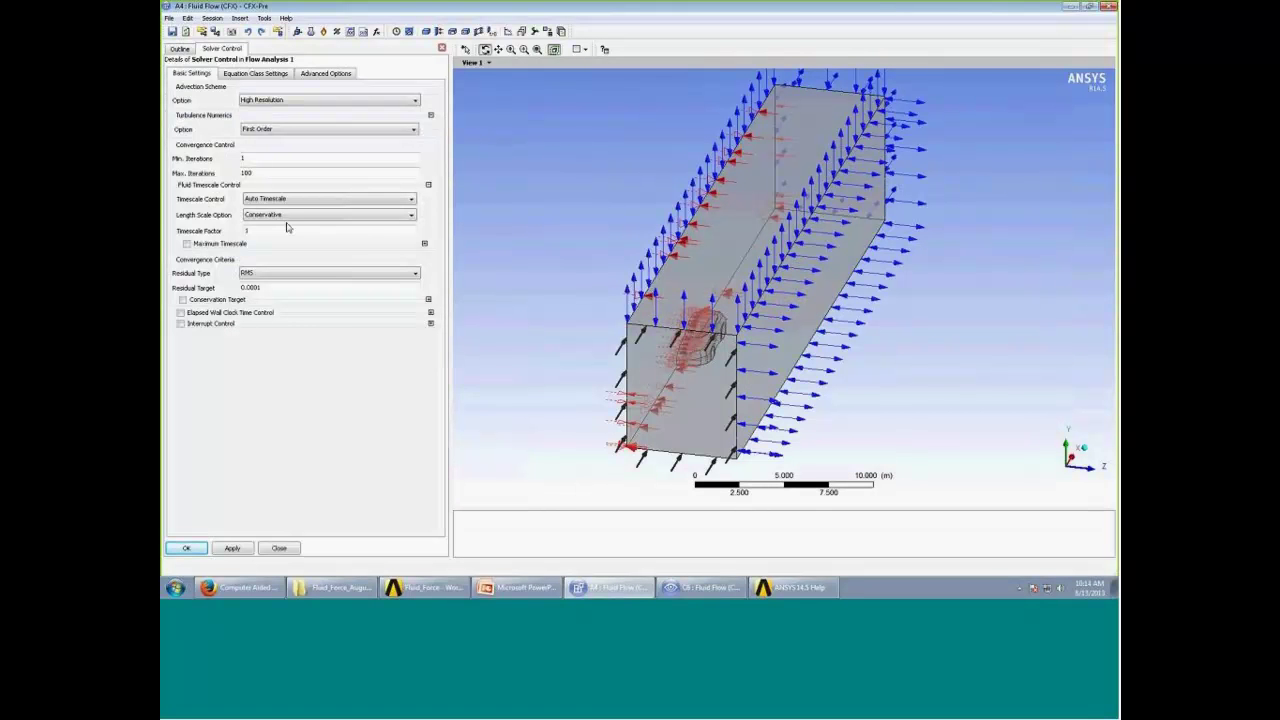
left_click(268, 173)
type("0")
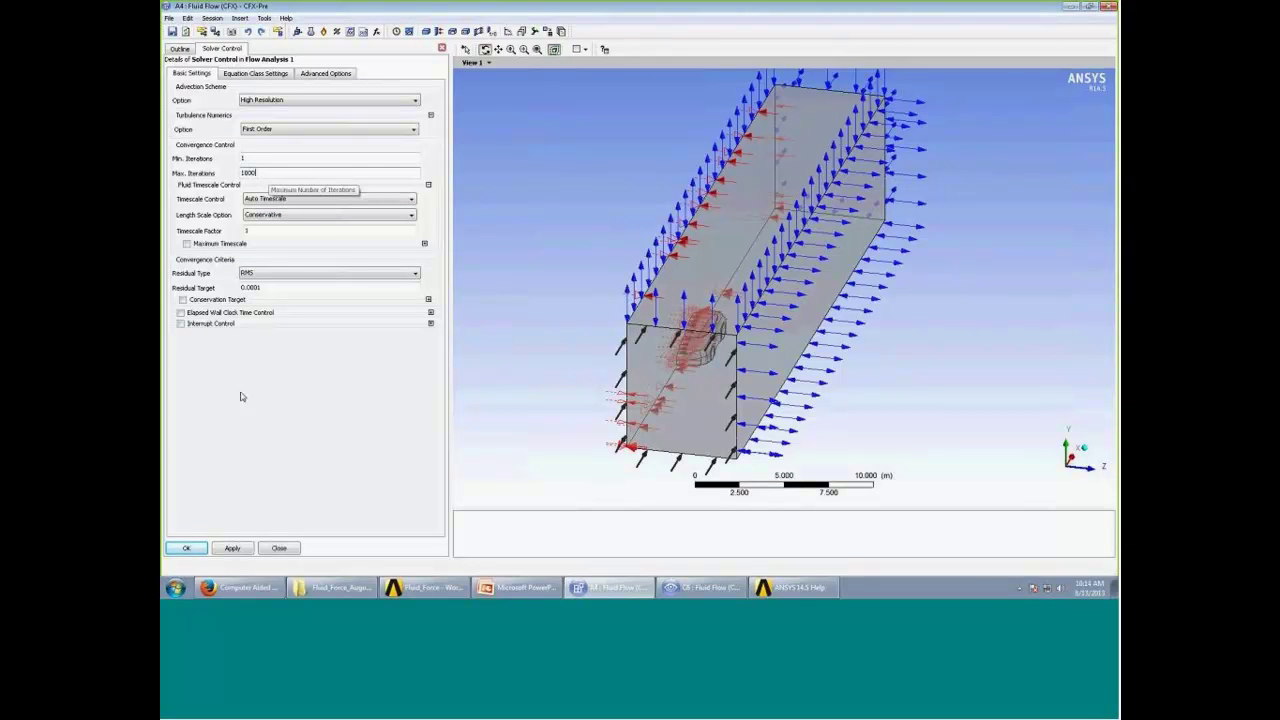
left_click(275, 232)
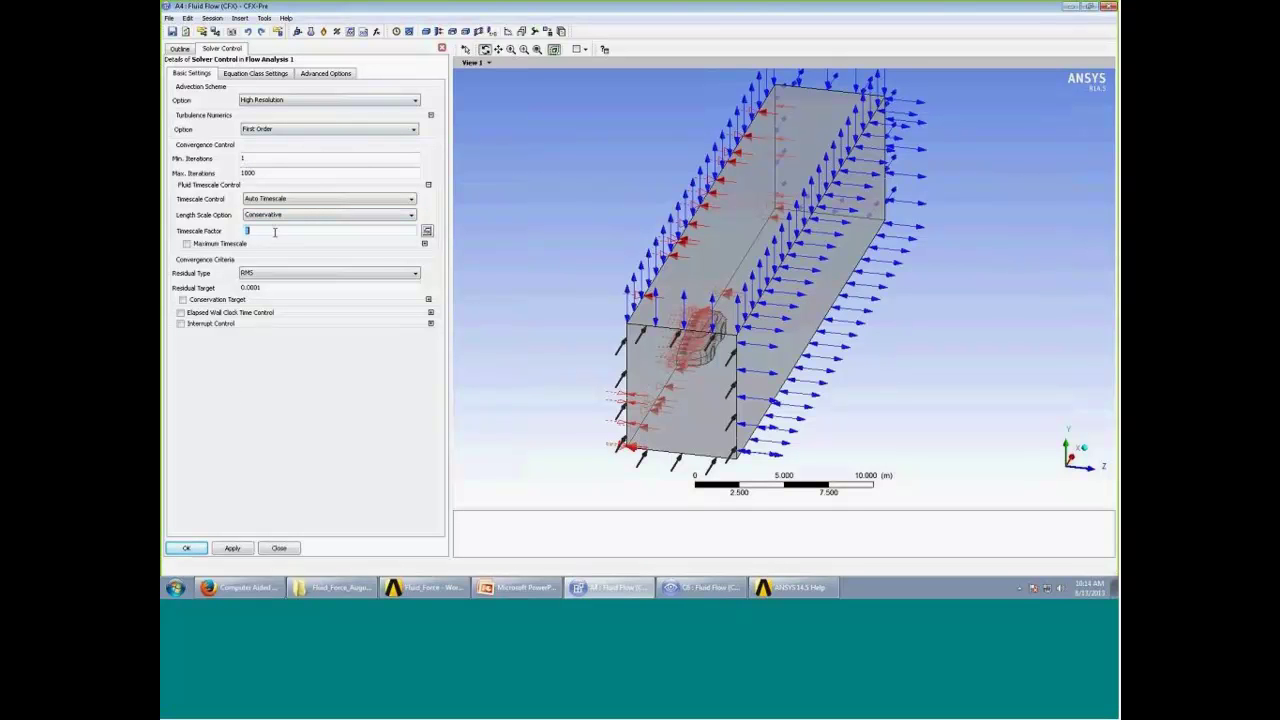
type("10")
left_click(336, 482)
left_click(194, 550)
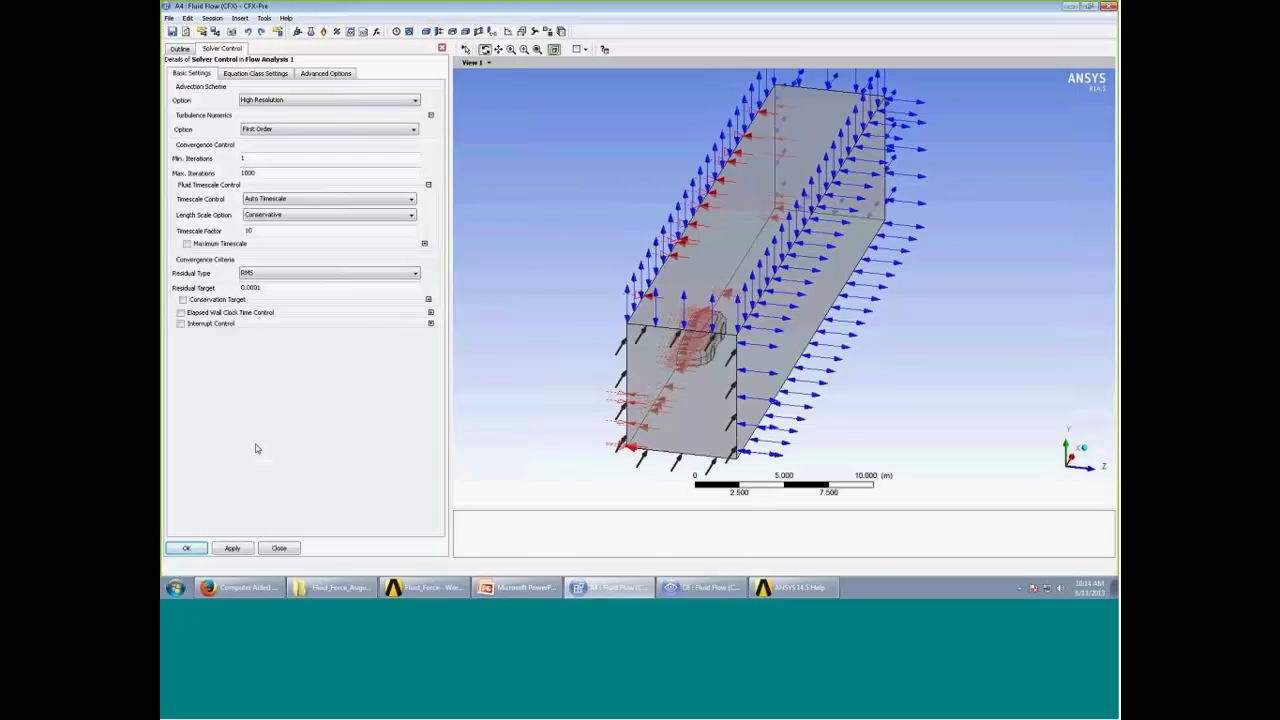
left_click(189, 549)
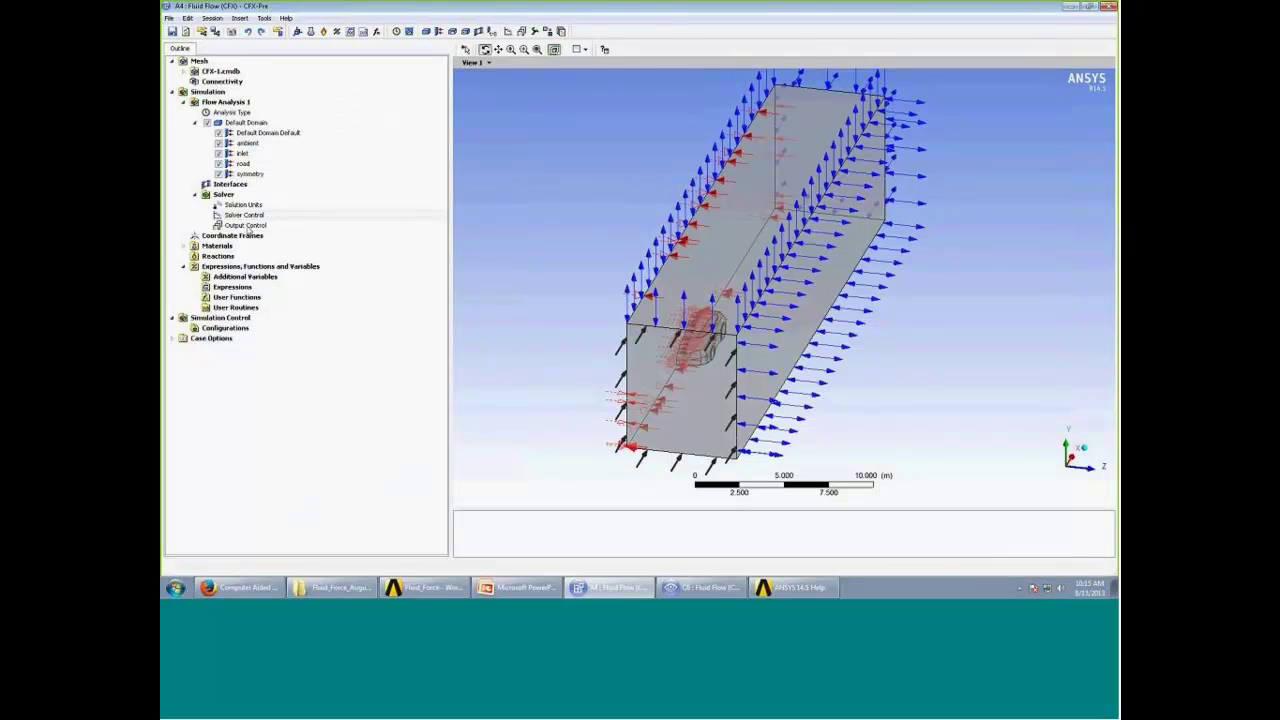
Enable monitor objects in the output control and add a monitor point with the default name, defined by Expression
double_click(245, 226)
left_click(250, 74)
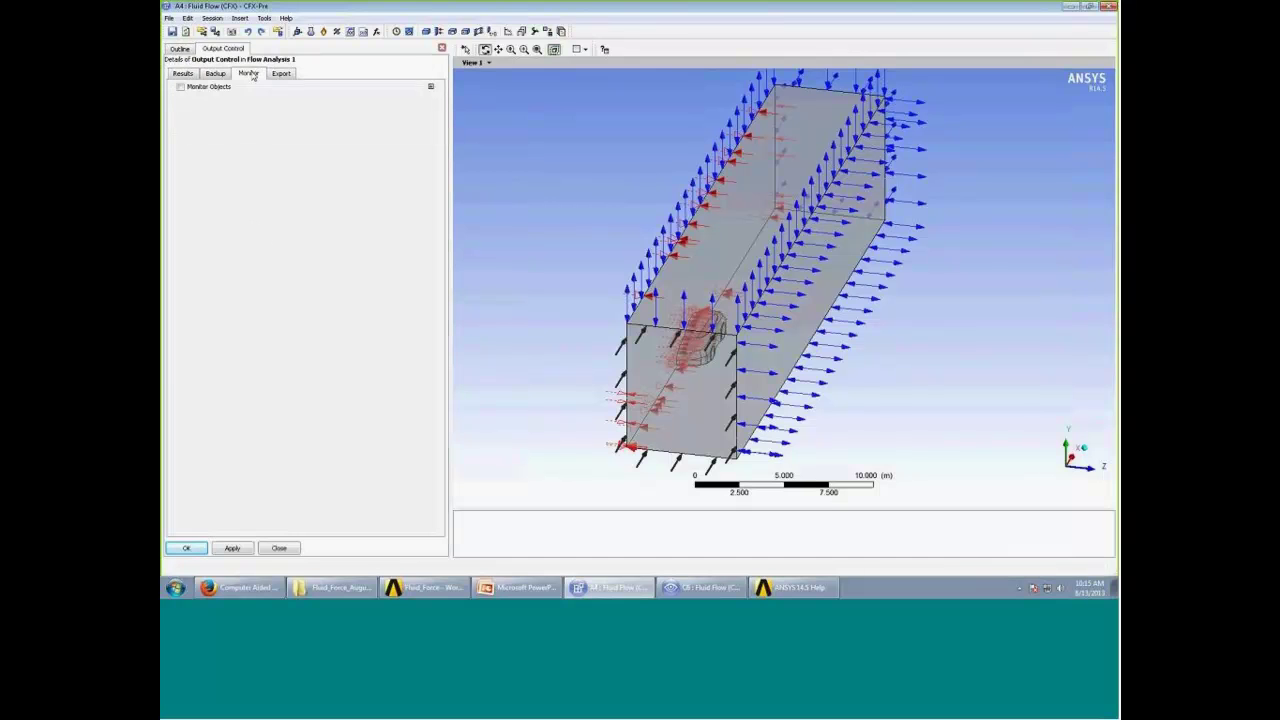
left_click(212, 88)
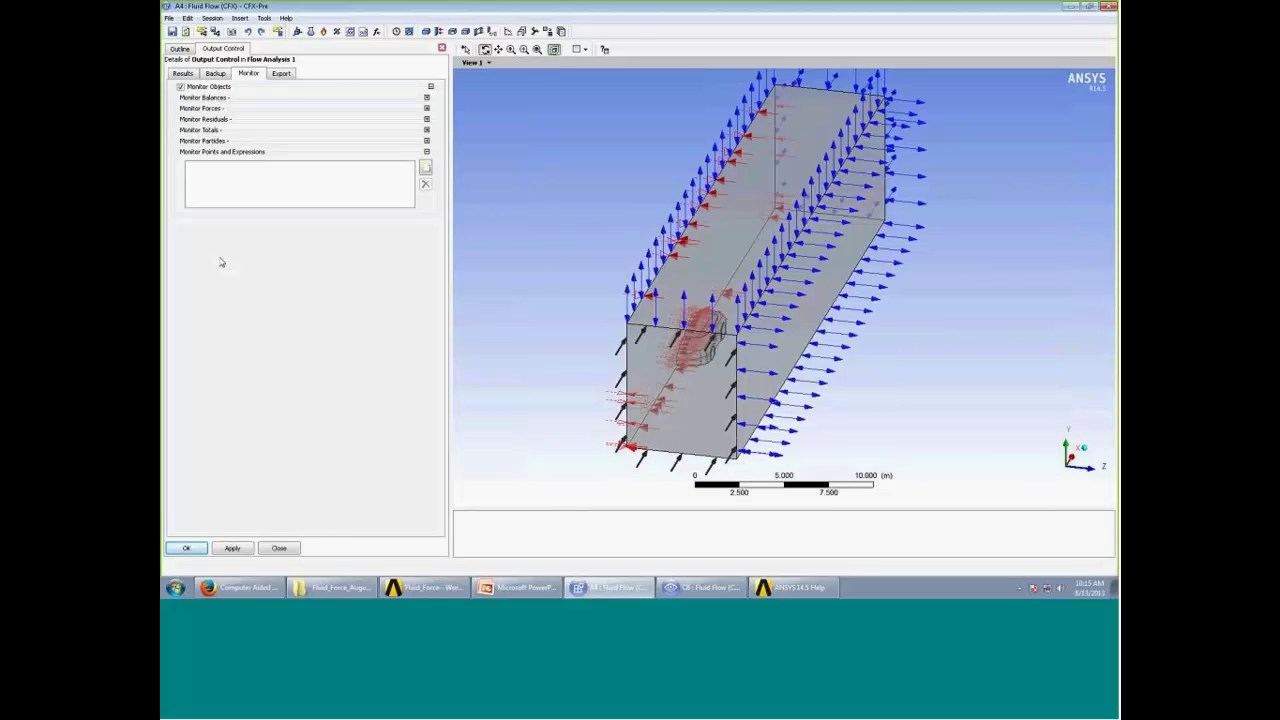
left_click(425, 168)
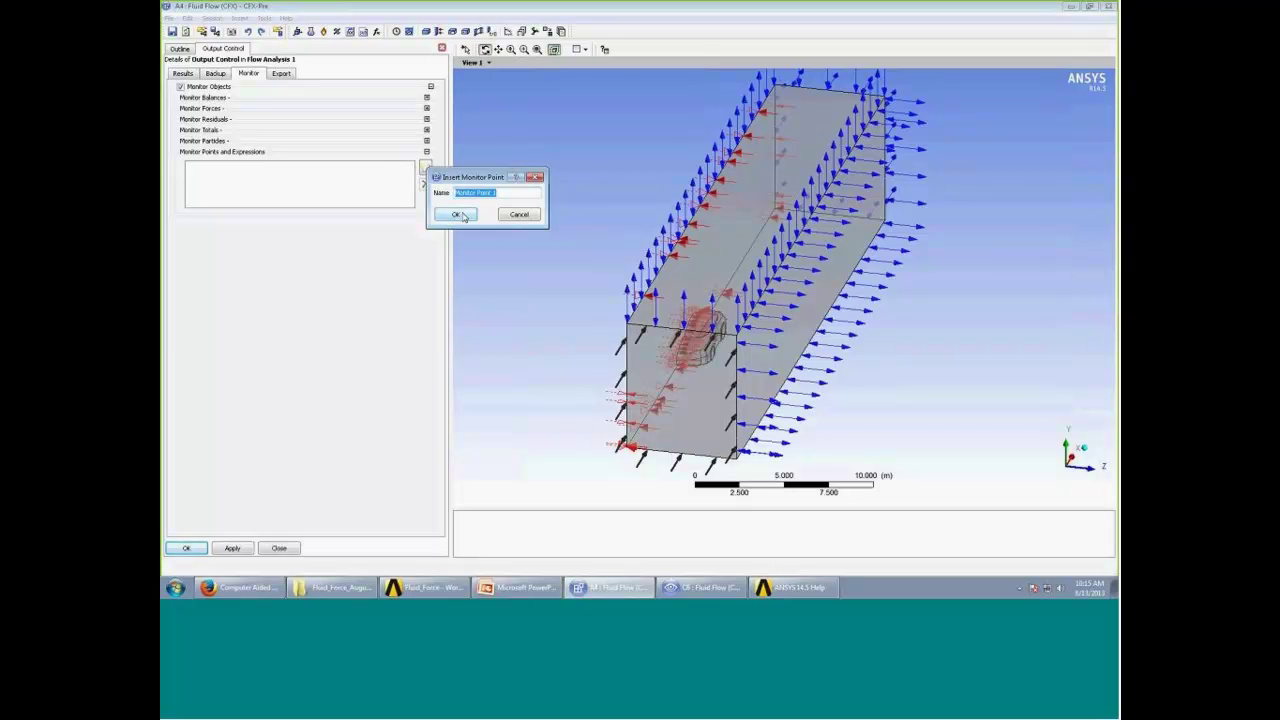
left_click(463, 216)
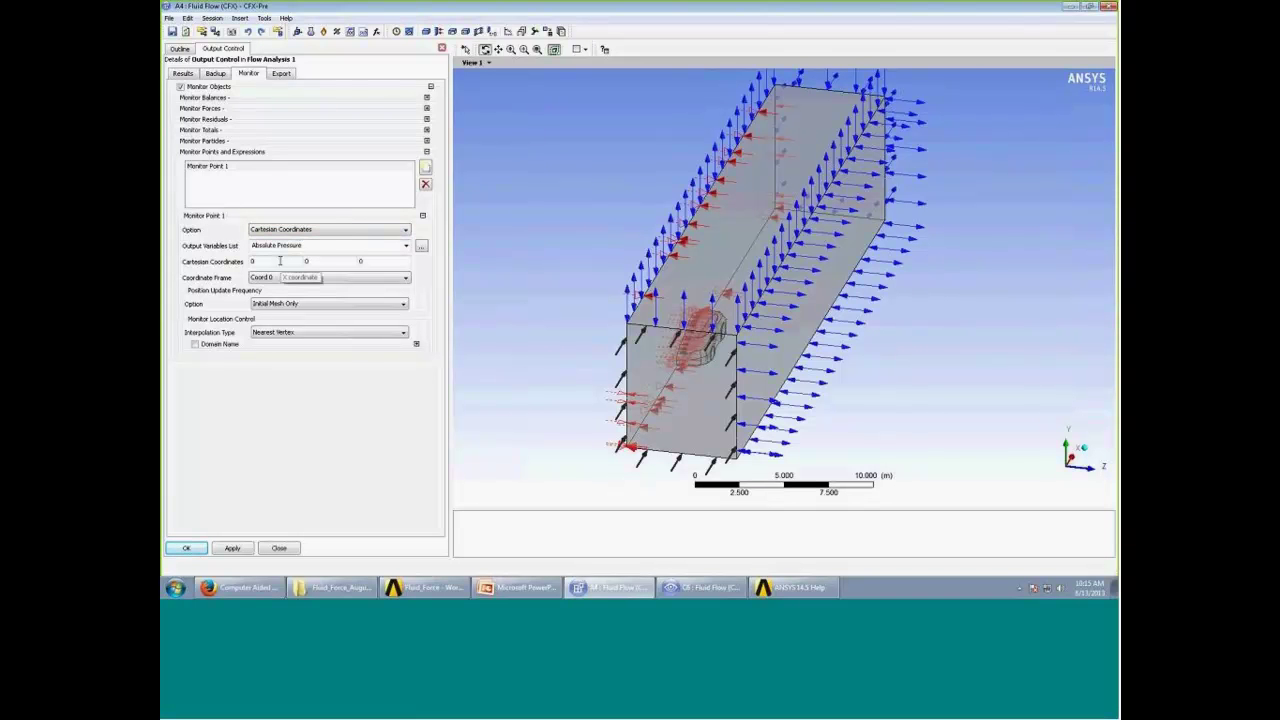
left_click(315, 232)
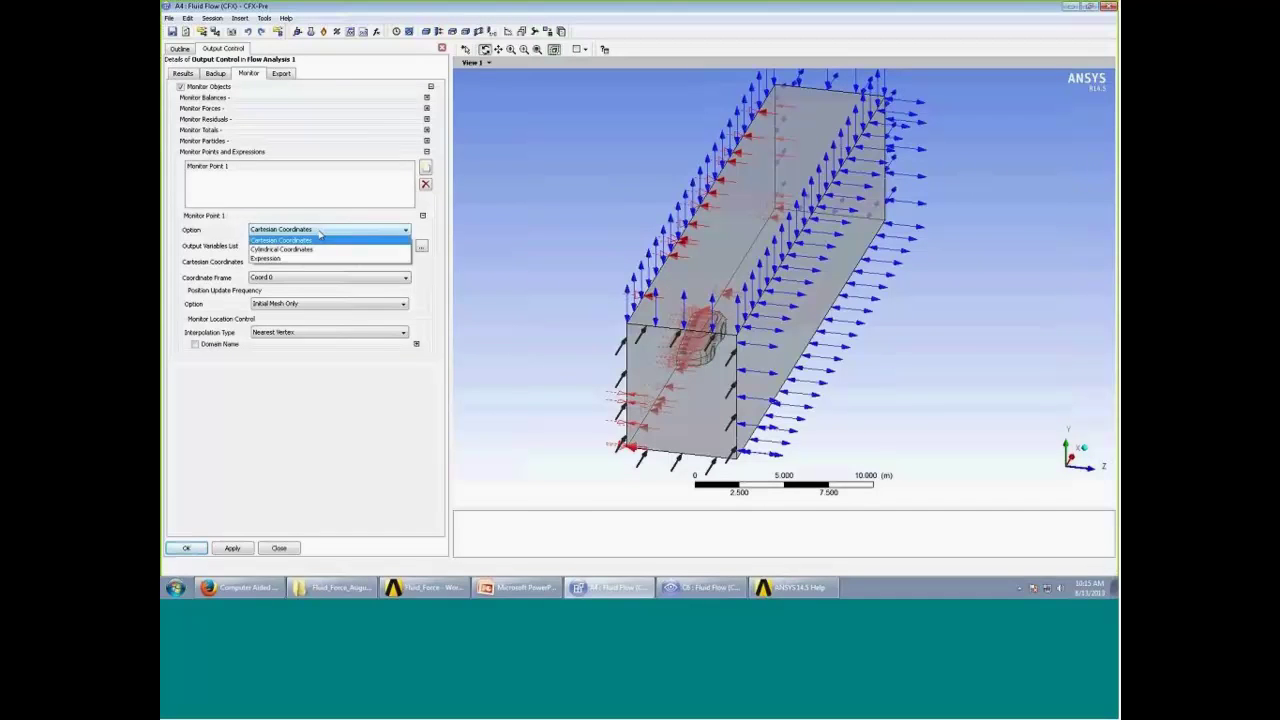
left_click(318, 259)
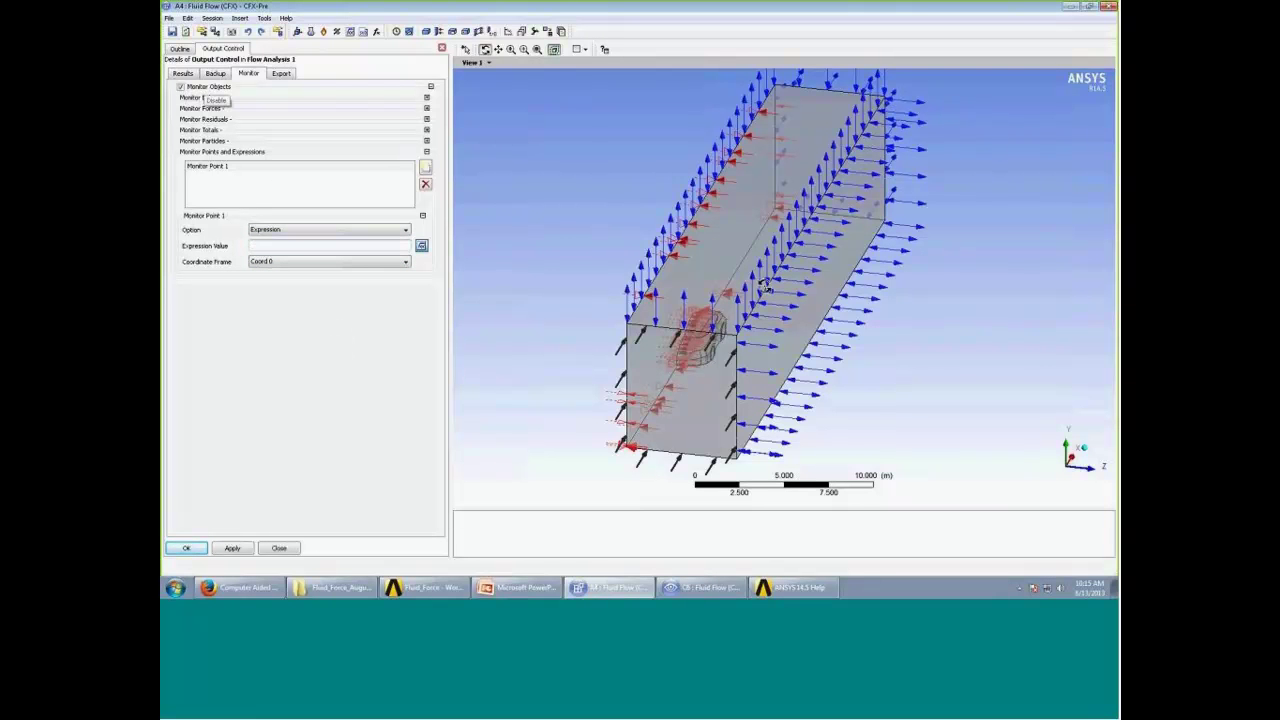
Begin the monitor point's expression value with the force_x function
mouse_move(697, 332)
left_mouse_down()
mouse_move(720, 330)
mouse_move(695, 327)
left_mouse_up()
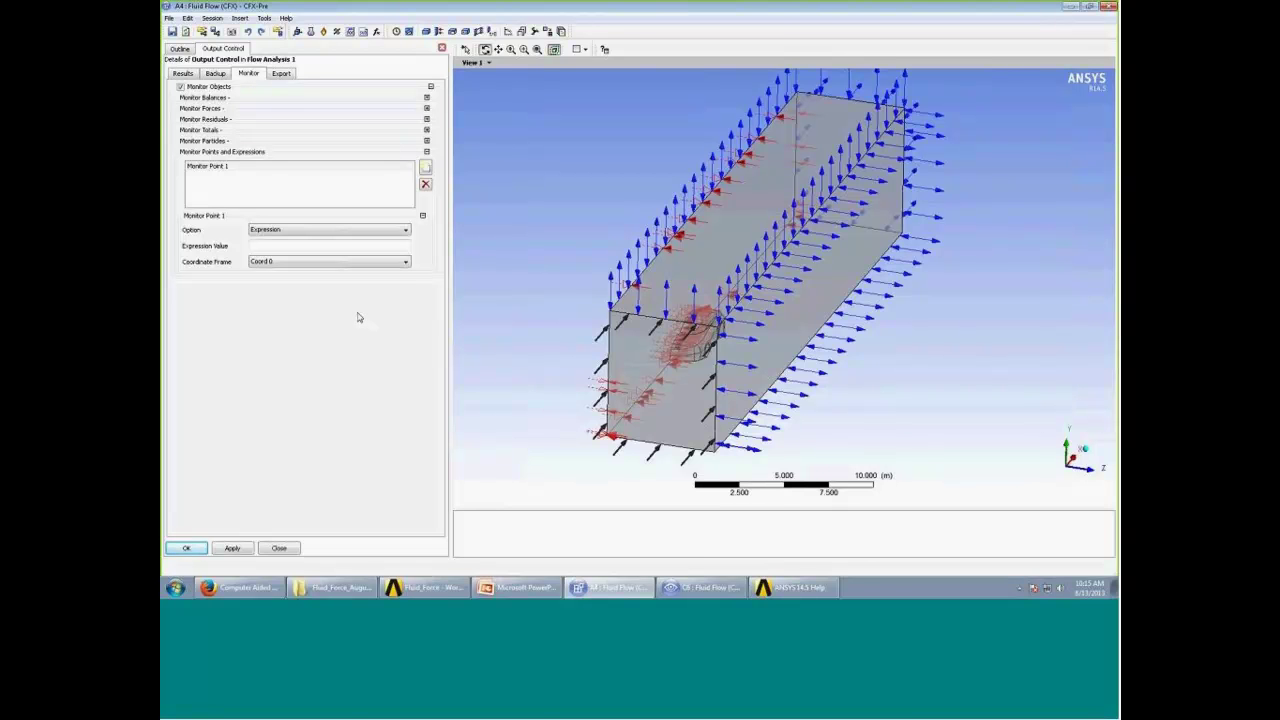
left_click(296, 245)
type("force()@")
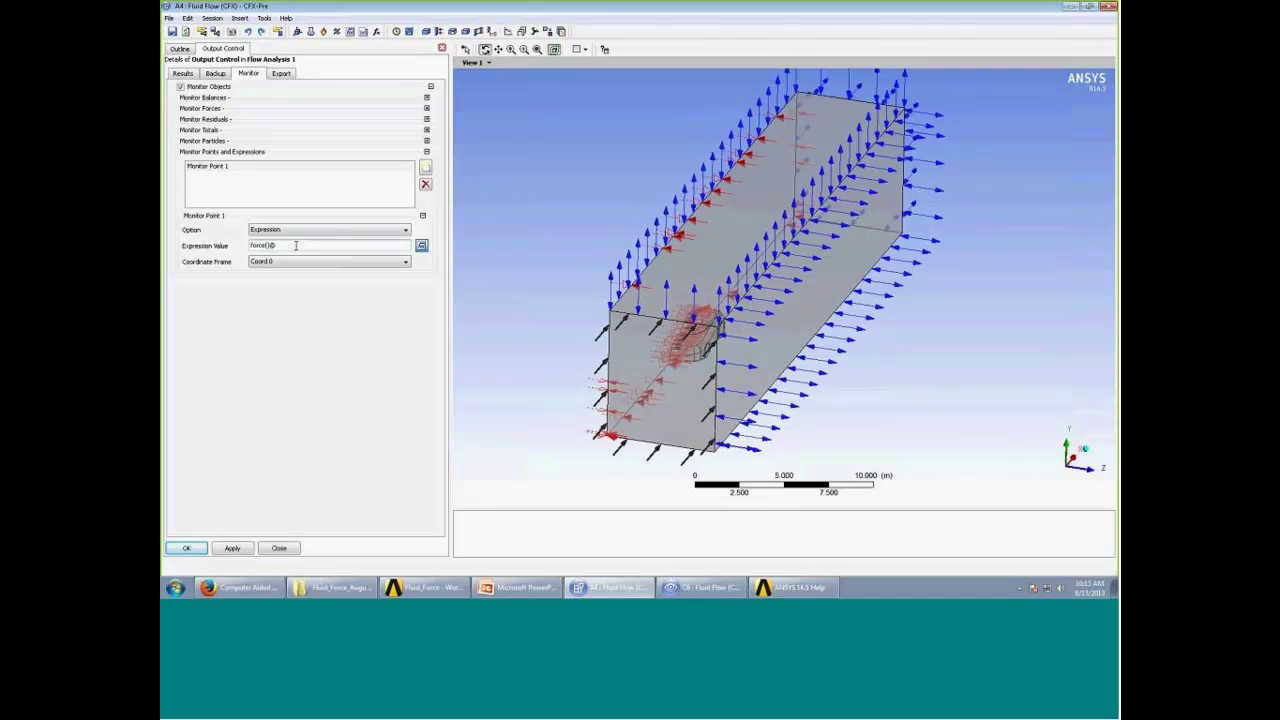
key("BackSpace")
key("BackSpace")
key("BackSpace")
left_click_drag(882, 372, 639, 355)
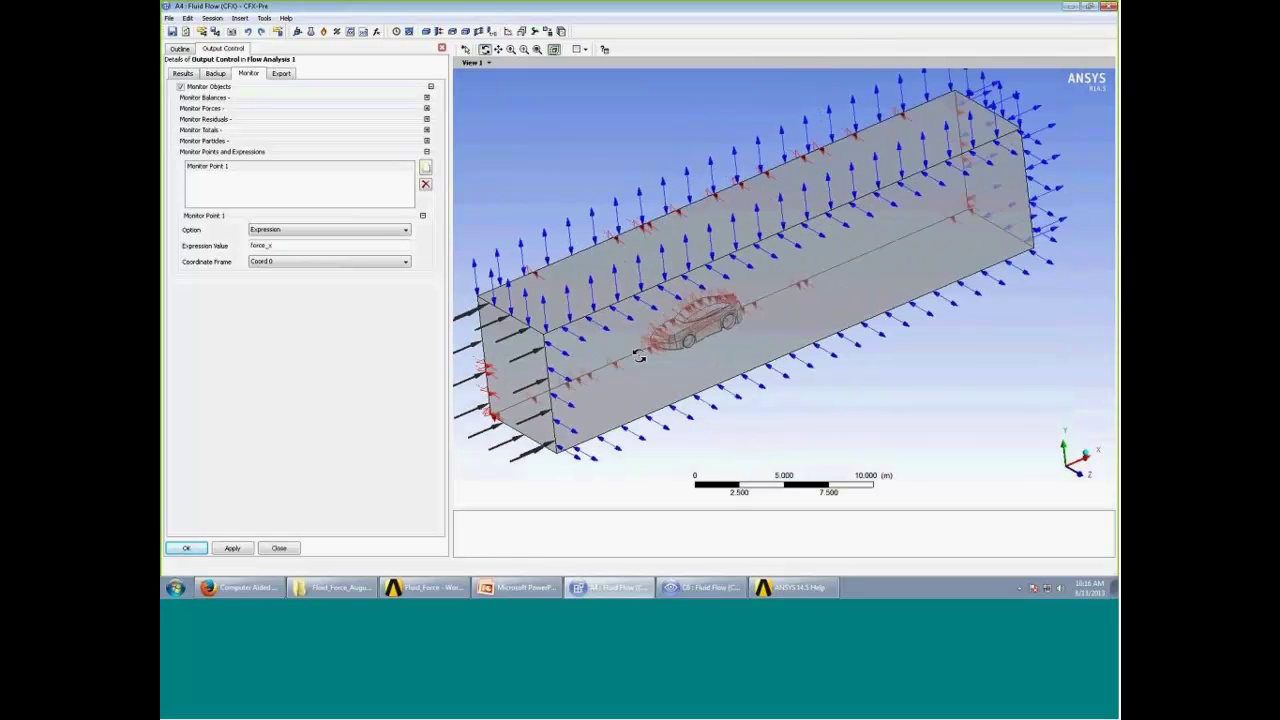
left_click(315, 246)
right_click(304, 242)
left_click(287, 245)
right_click(288, 245)
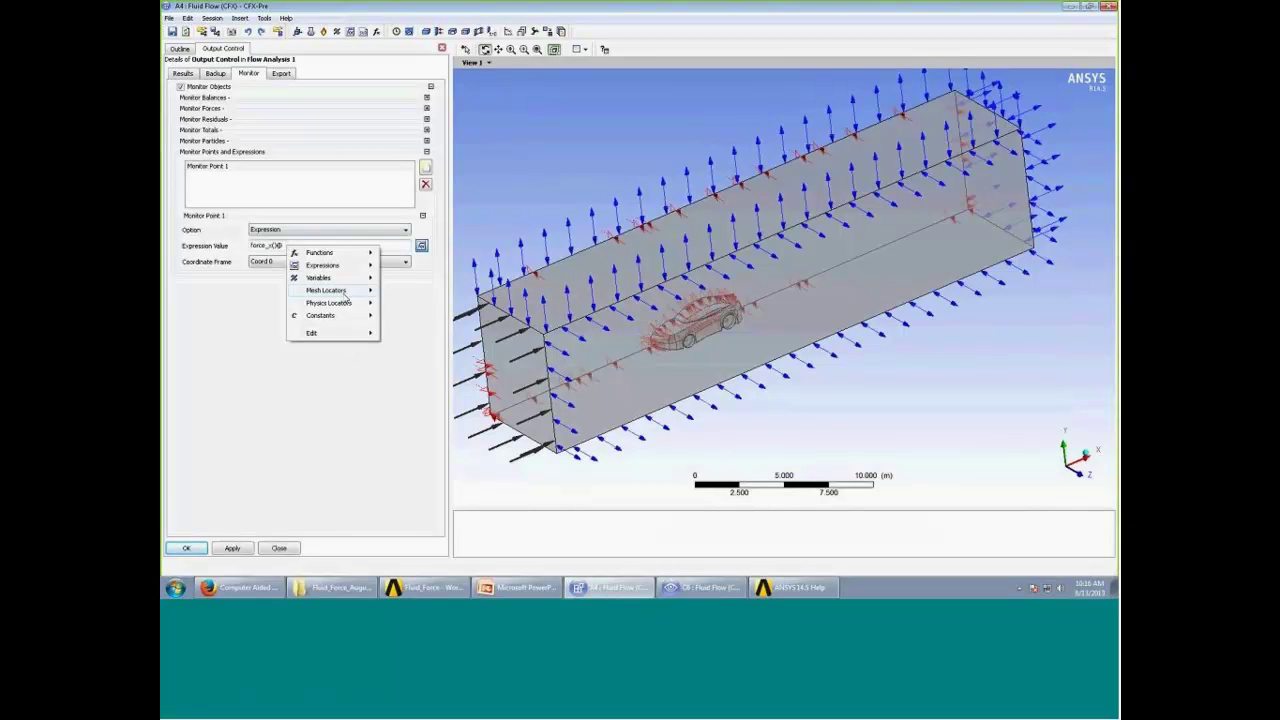
mouse_move(340, 291)
mouse_move(412, 308)
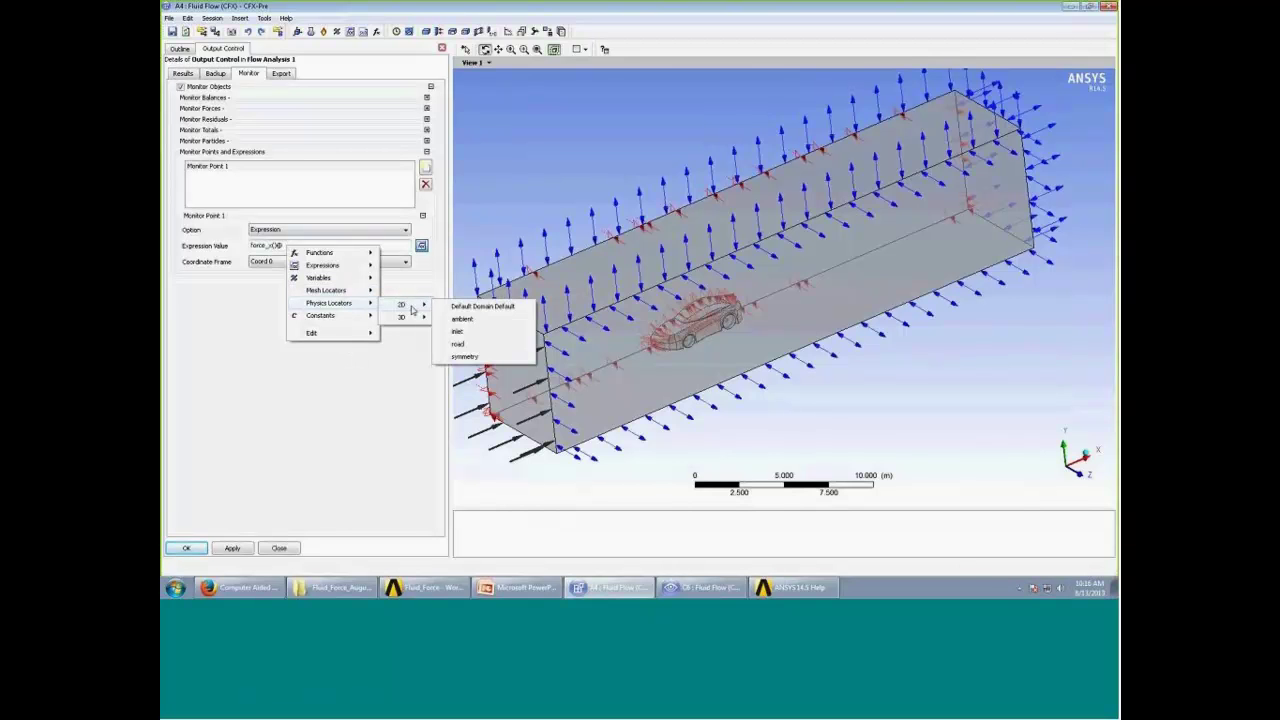
left_click(477, 309)
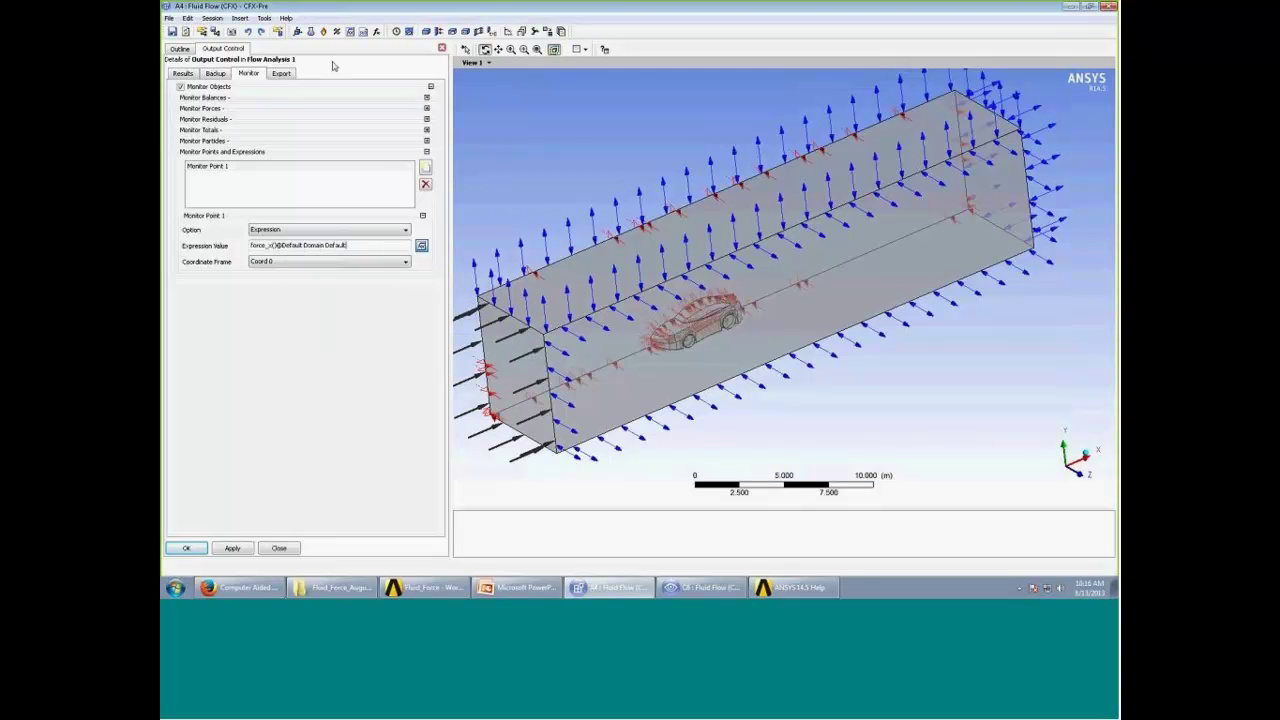
Highlight the Default Domain Default boundary in the model and examine which surfaces around the car it covers
left_click(180, 48)
left_click(265, 133)
left_click_drag(678, 321, 662, 315)
scroll(740, 320, "up", 5)
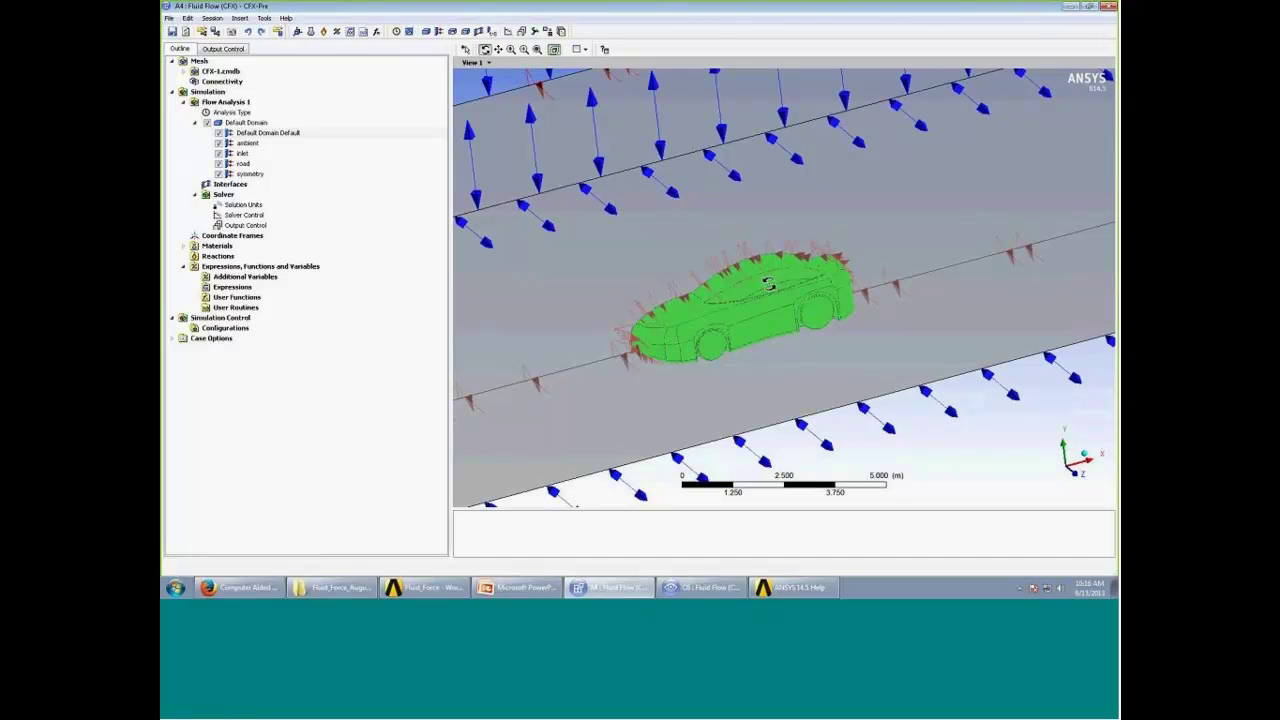
Confirm the output control settings and select the new monitor point beneath Output Control in the outline
left_click(216, 50)
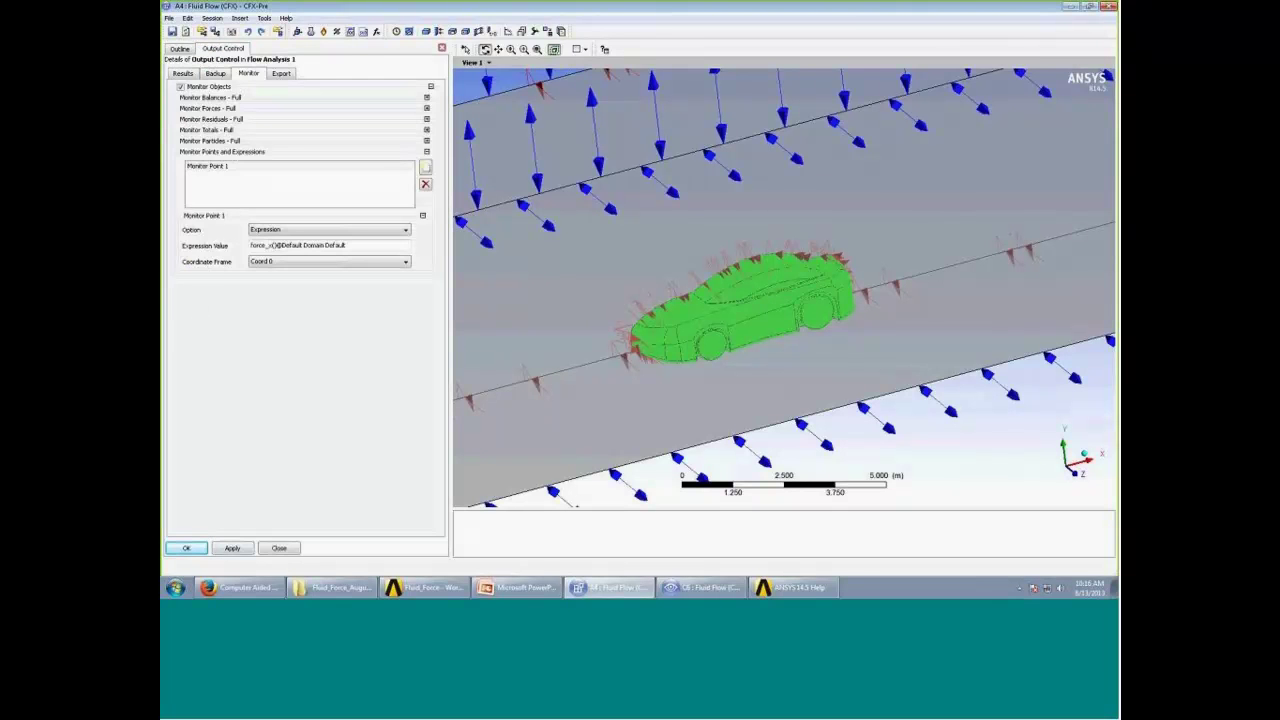
left_click(186, 548)
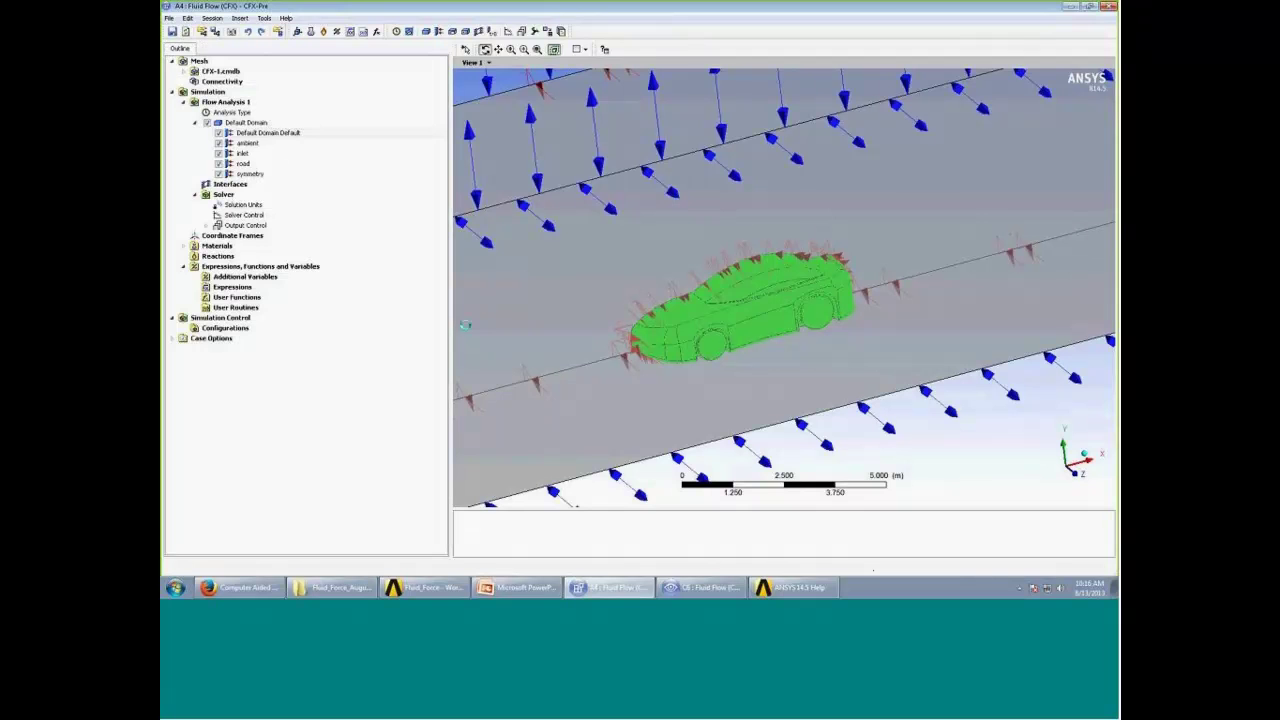
left_click(206, 225)
left_click(252, 236)
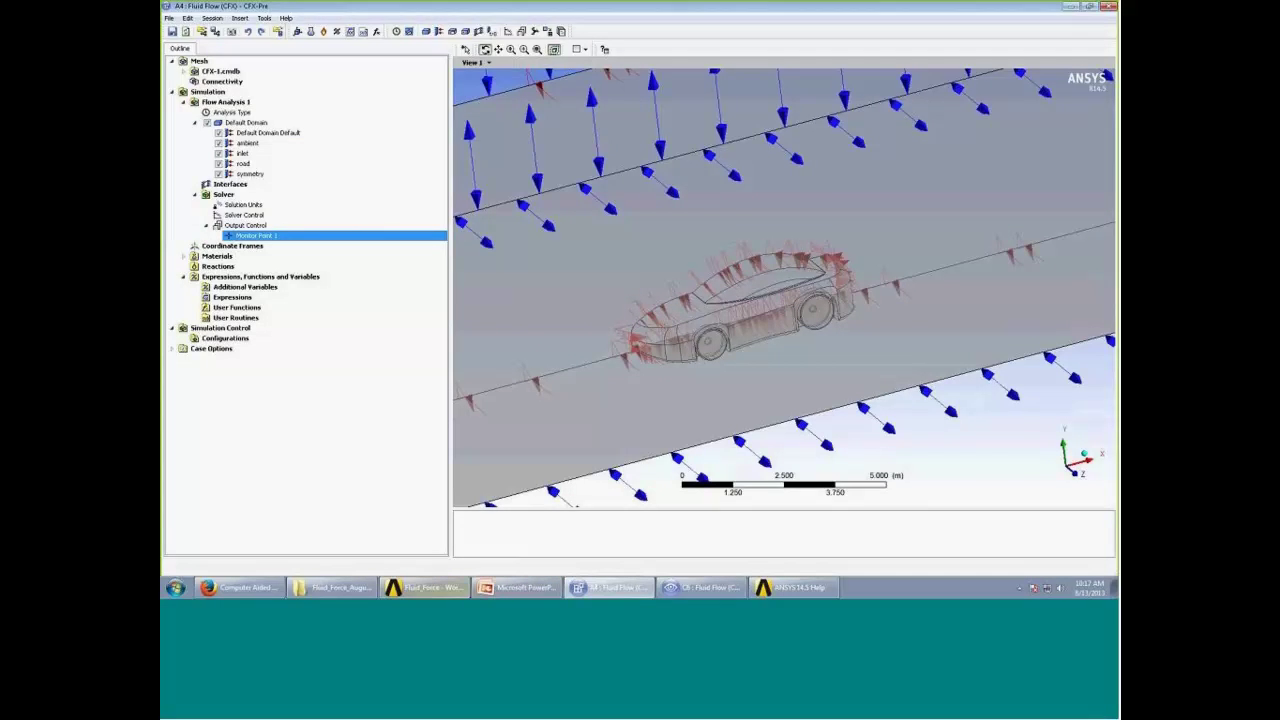
Switch to PowerPoint and show the Solution slide on solver run details and progress monitoring
left_click(517, 588)
scroll(536, 312, "down", 1)
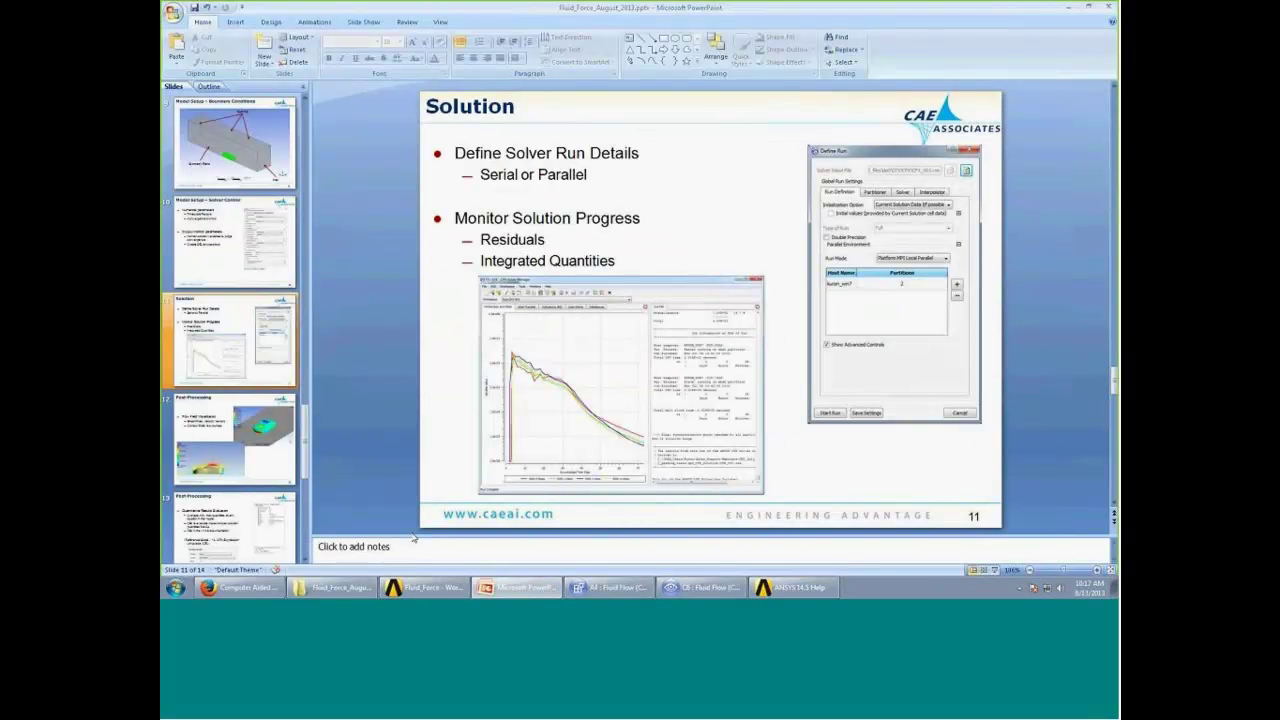
Switch to Workbench and open the Solution cell of system A in CFX-Solver Manager
mouse_move(422, 585)
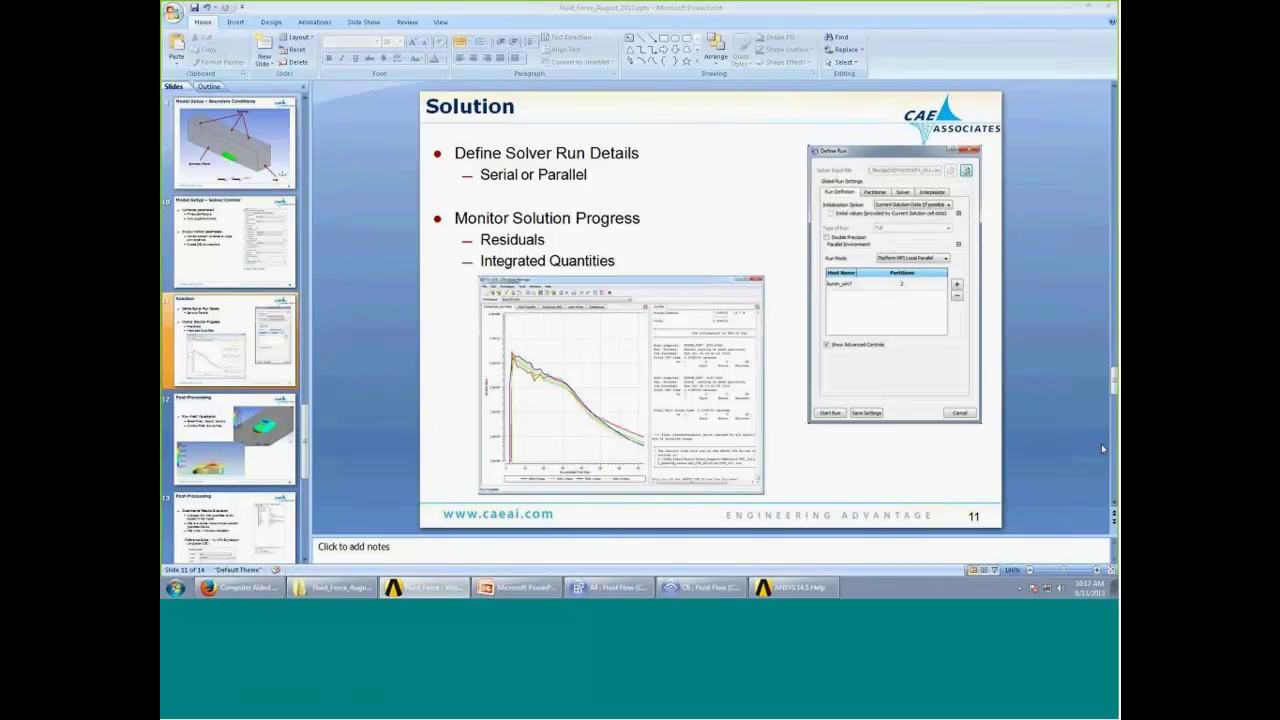
key("alt+Tab")
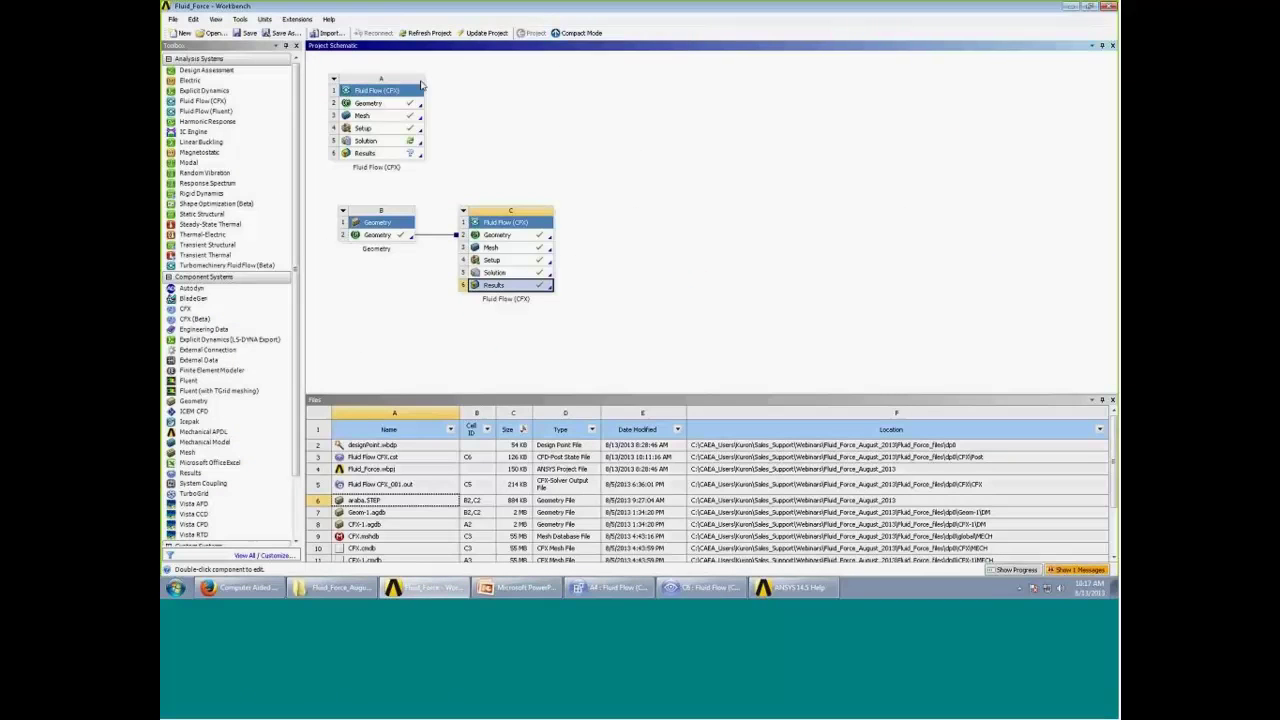
right_click(379, 148)
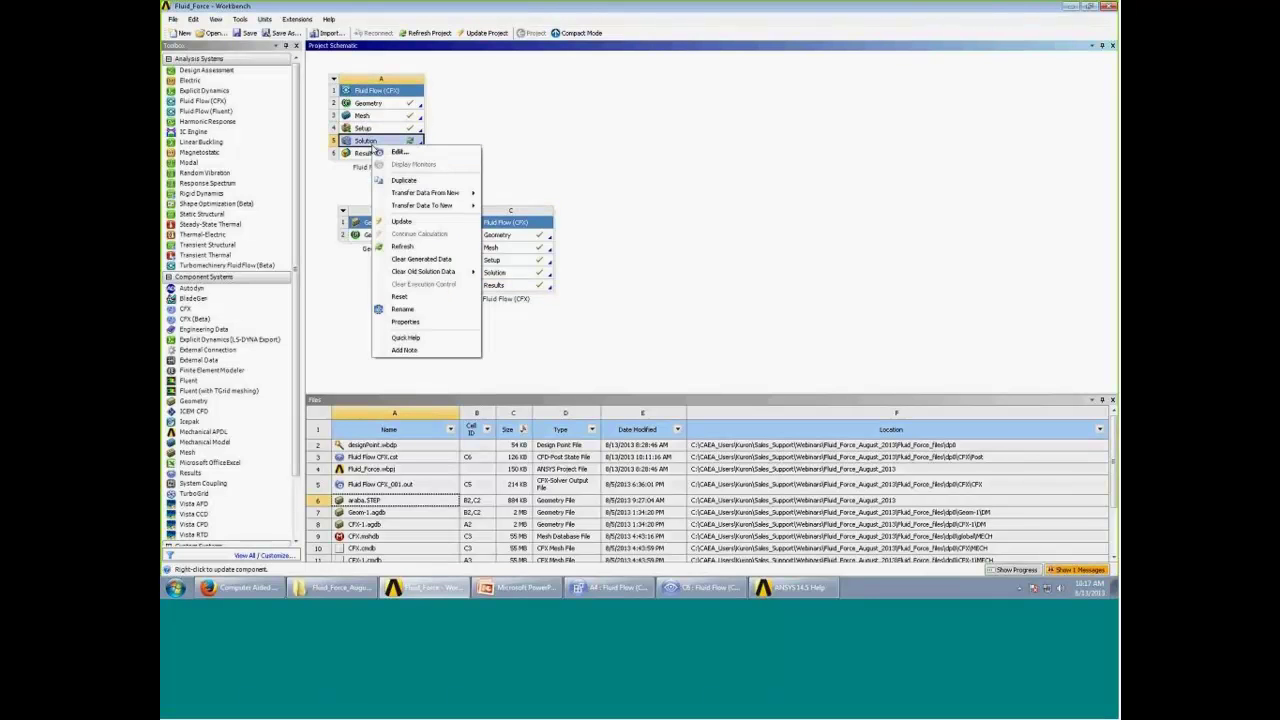
left_click(403, 159)
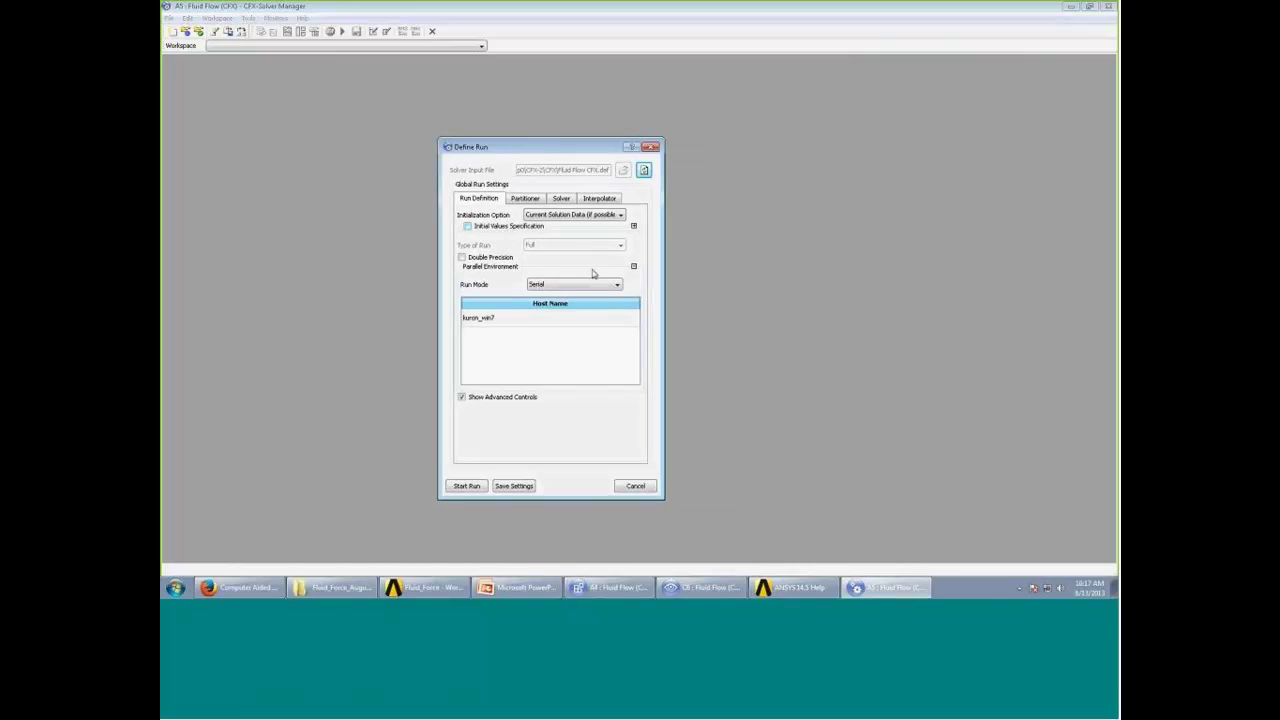
Try Platform MPI Local Parallel as the run mode in the run definition, and close CFX-Solver Manager without starting the run
left_click(565, 287)
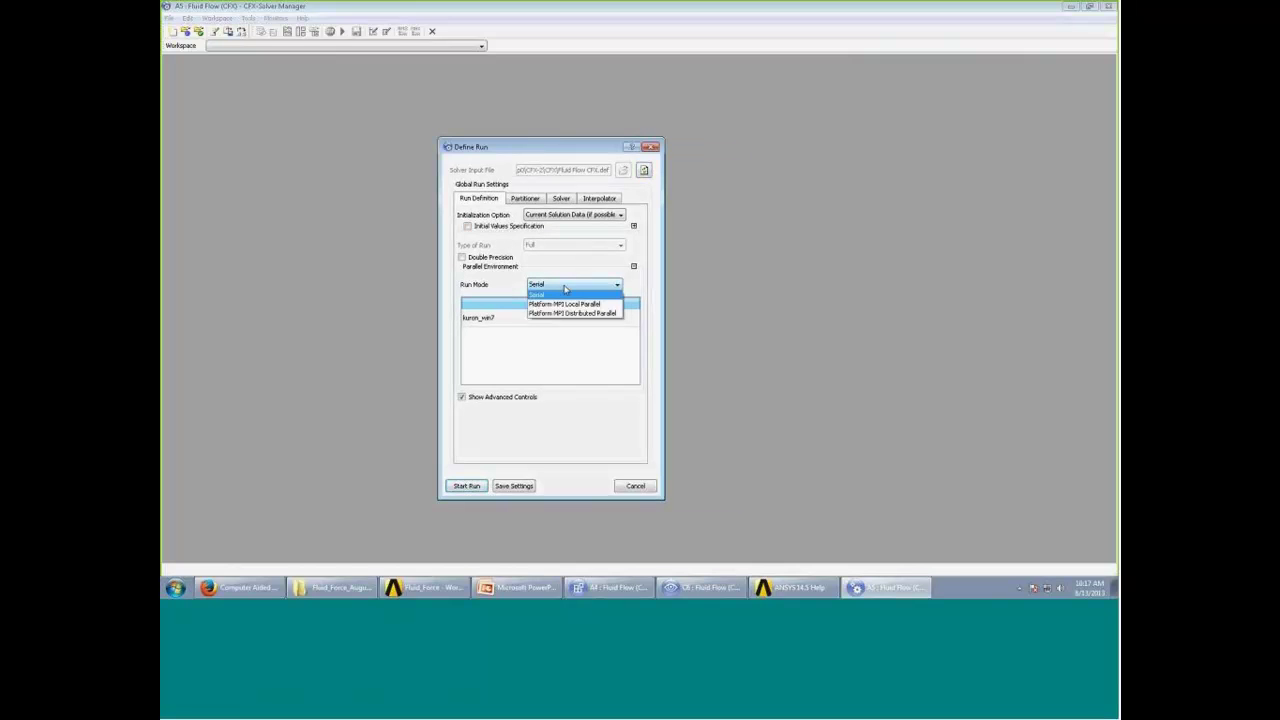
left_click(580, 304)
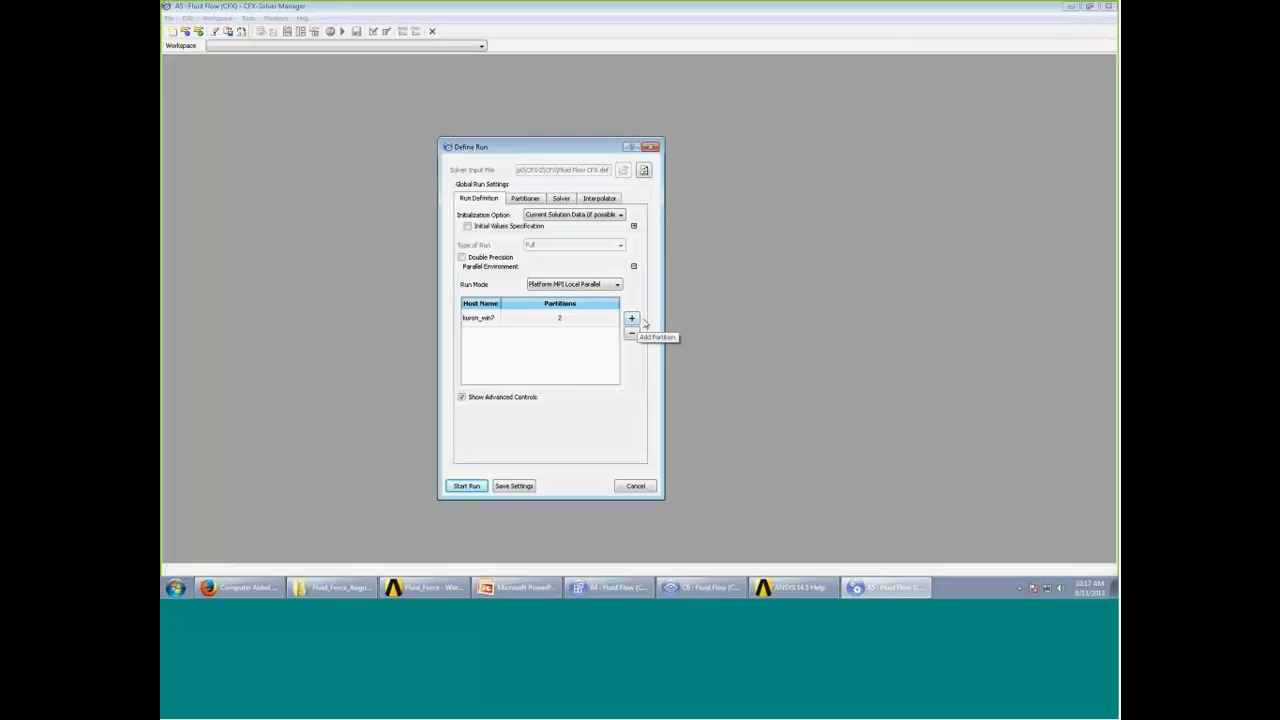
left_click(652, 148)
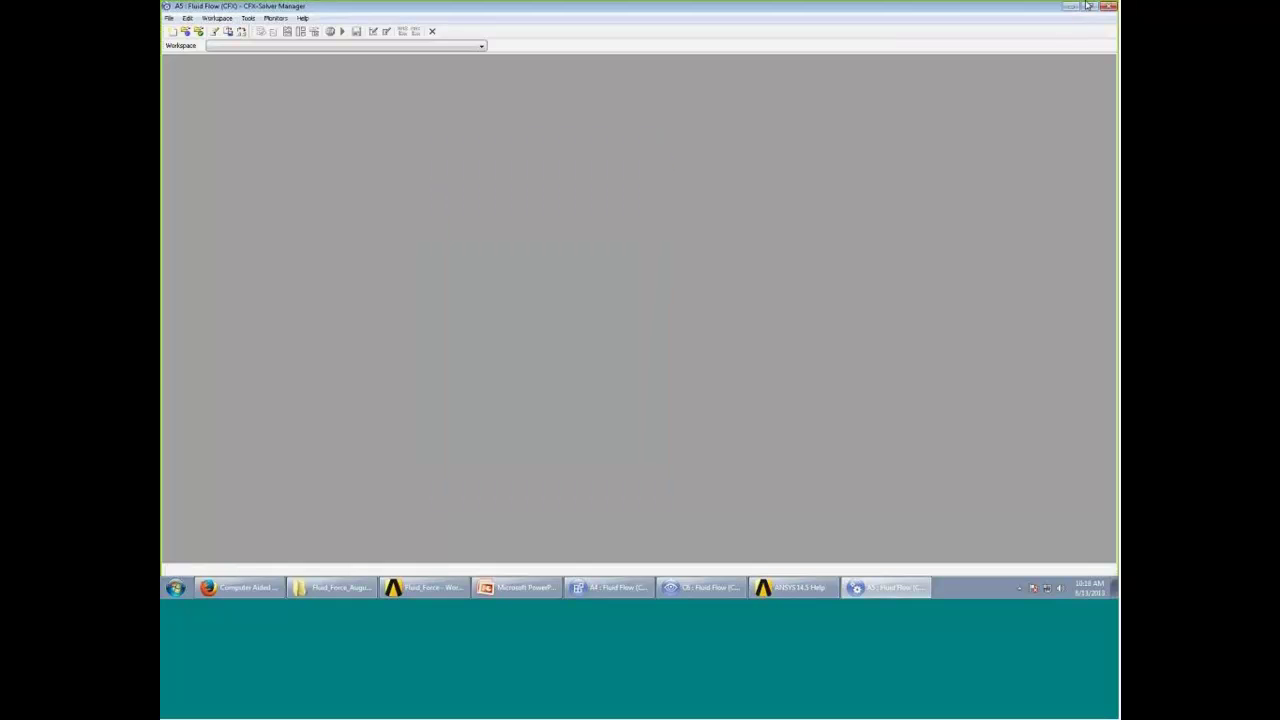
left_click(1108, 6)
Open the Solution cell of system C in CFX-Solver Manager to load its completed run
left_click(513, 261)
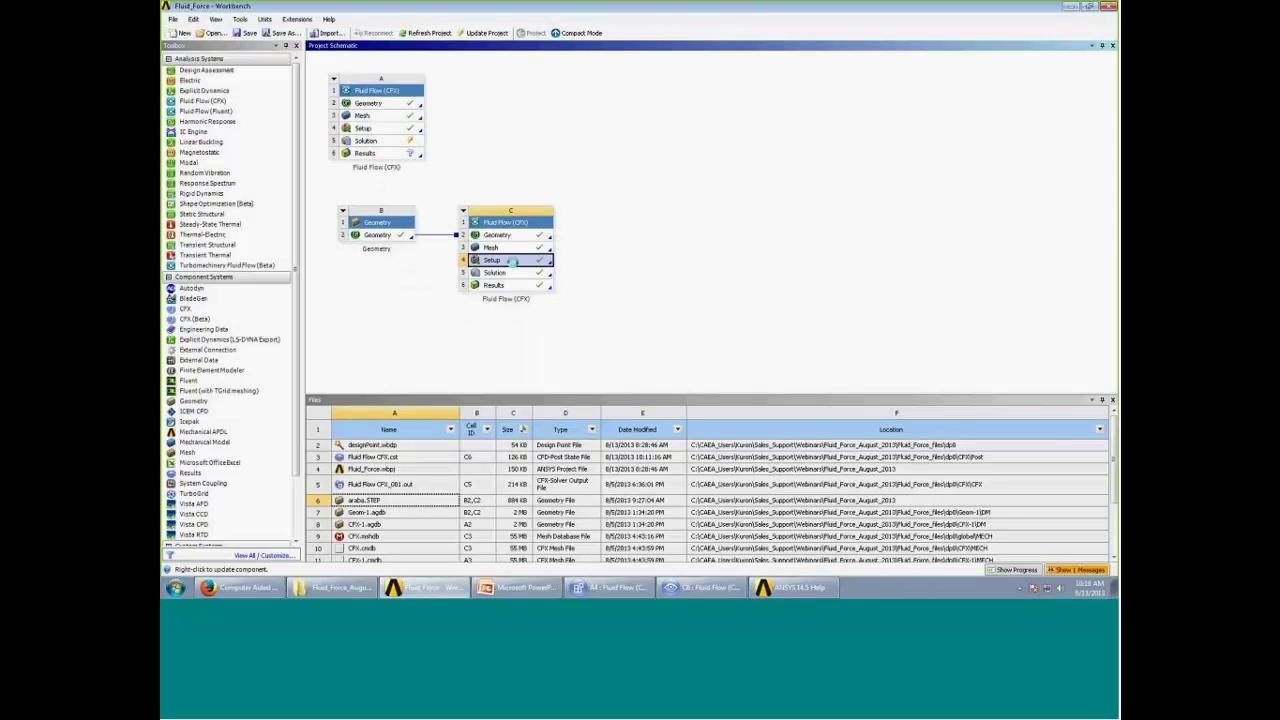
left_click(506, 273)
right_click(508, 276)
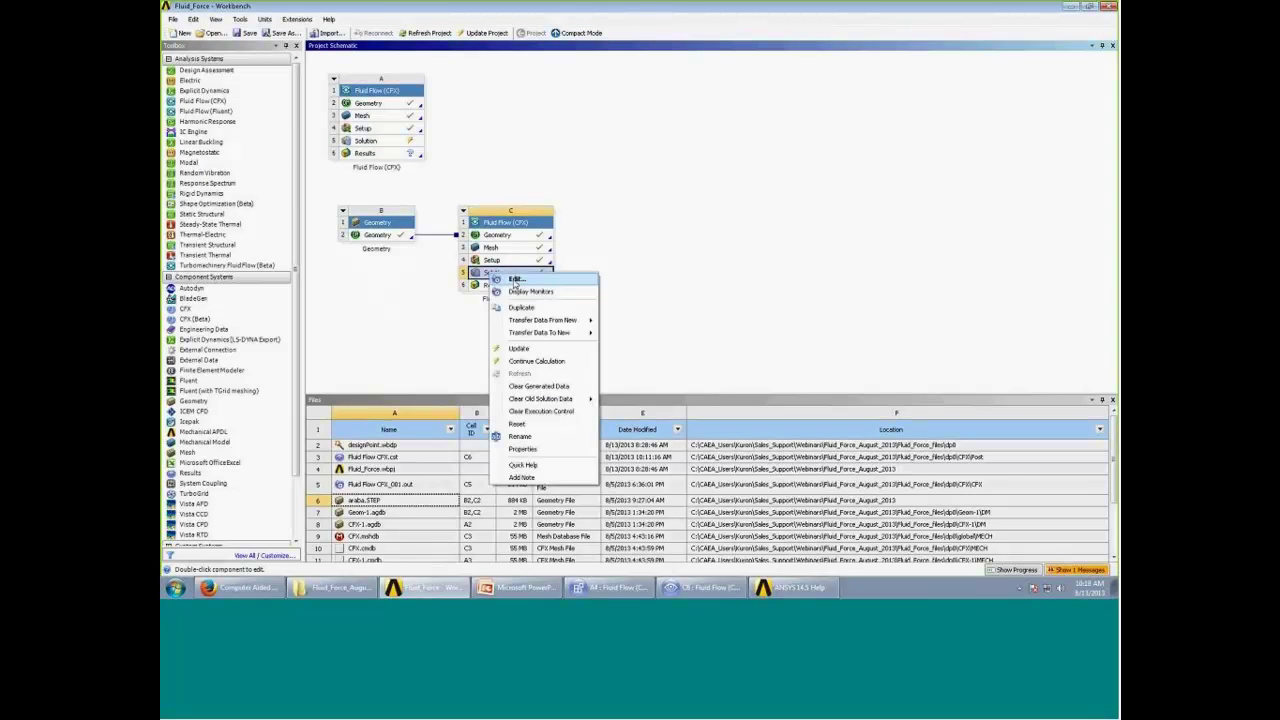
left_click(520, 289)
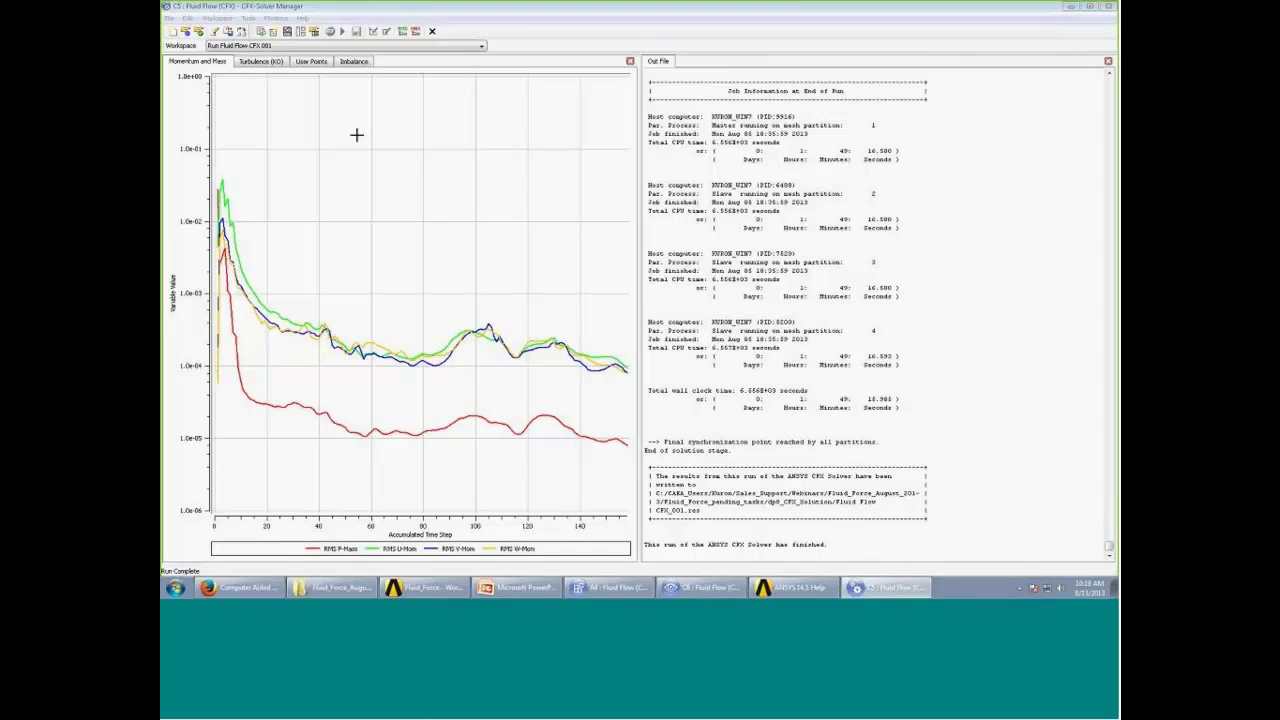
Examine the run's convergence history in the user points, momentum and mass, and imbalance plots
left_click(309, 62)
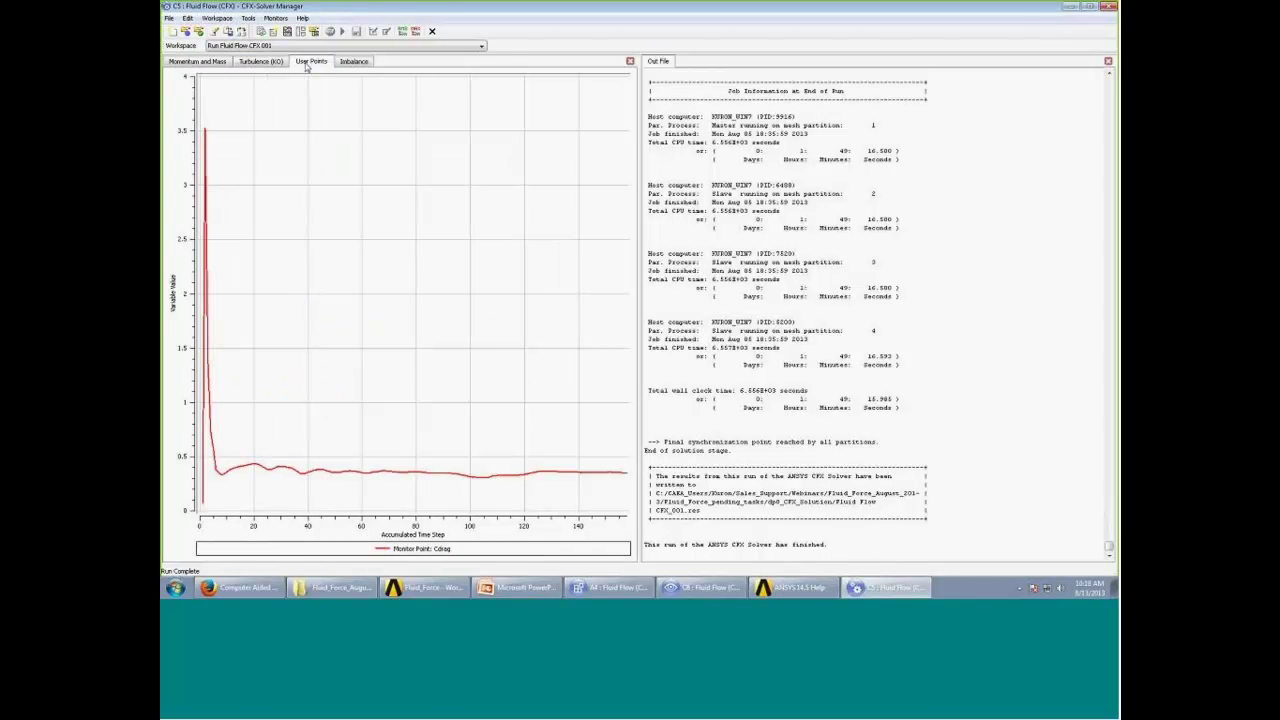
left_click(205, 63)
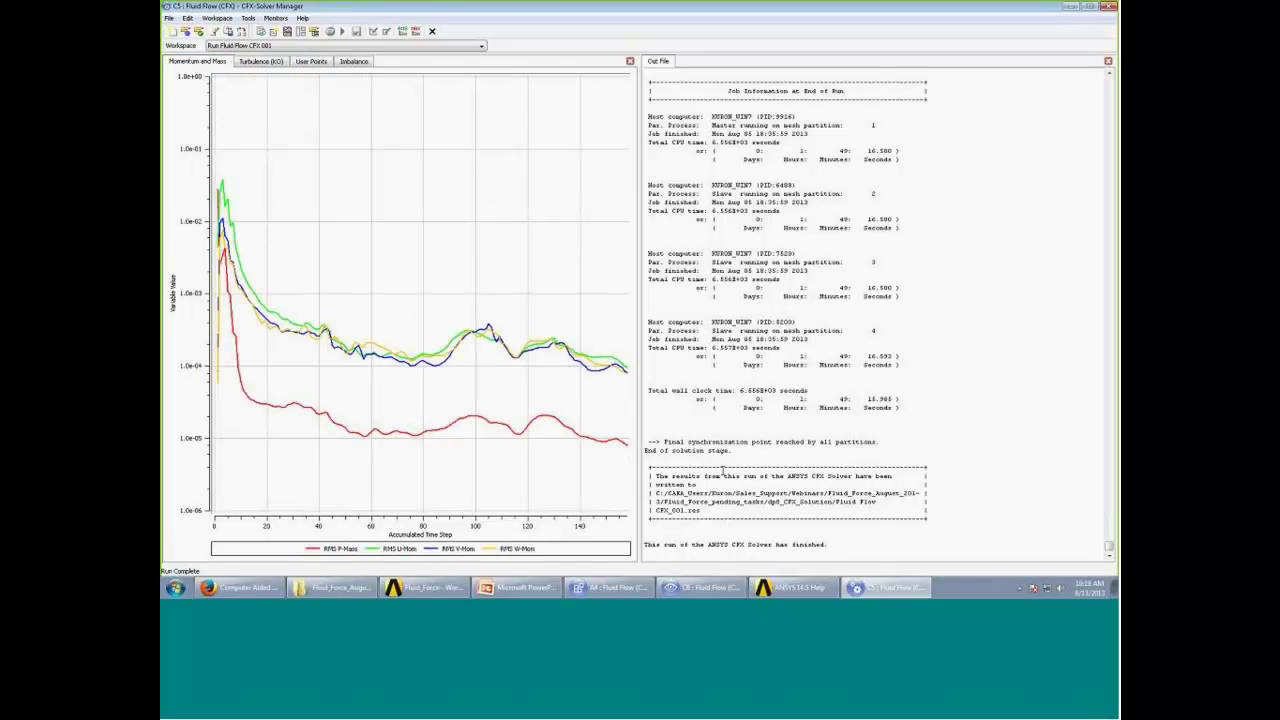
left_click(355, 62)
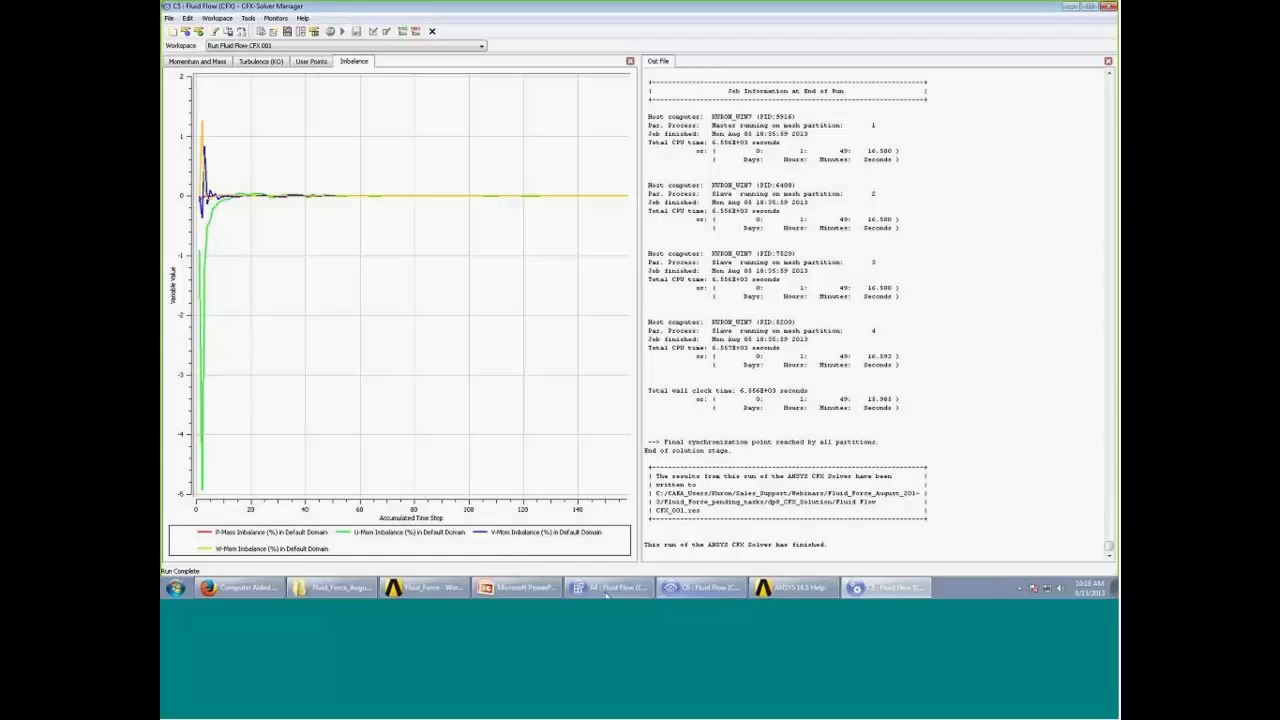
Return to the PowerPoint presentation and show the Post-Processing slide on flow field visualization
left_click(425, 587)
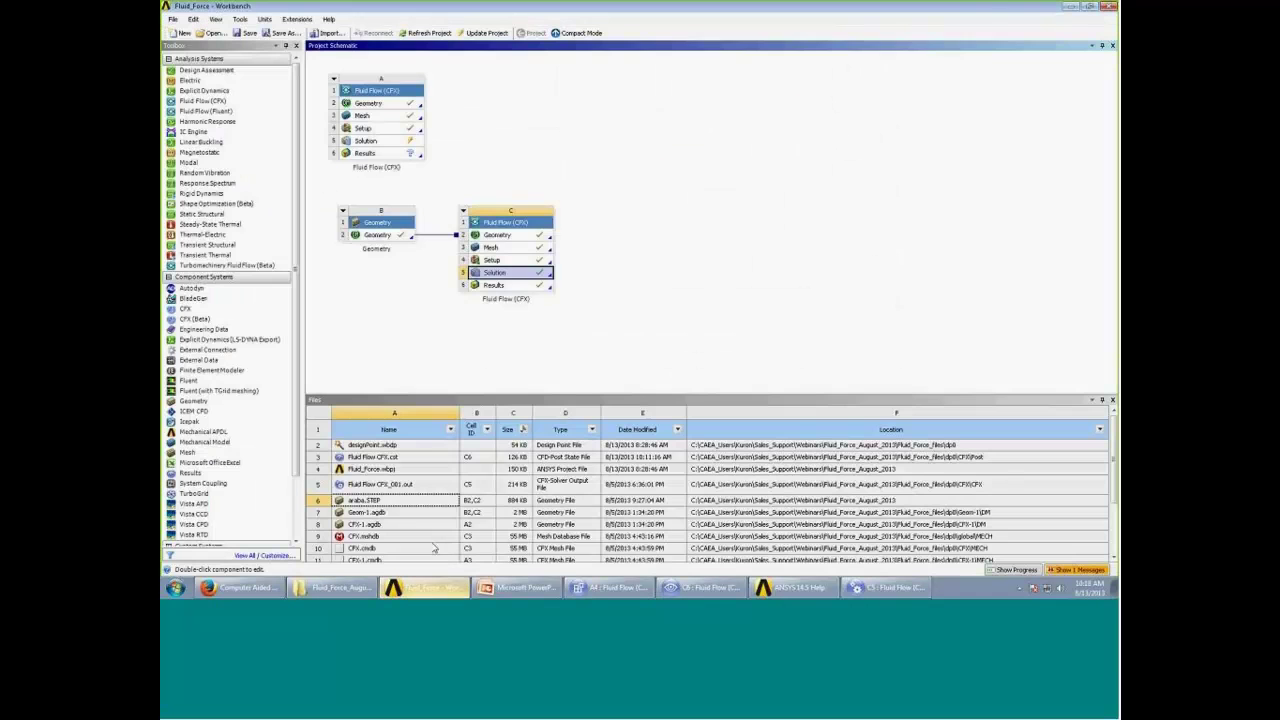
left_click(518, 588)
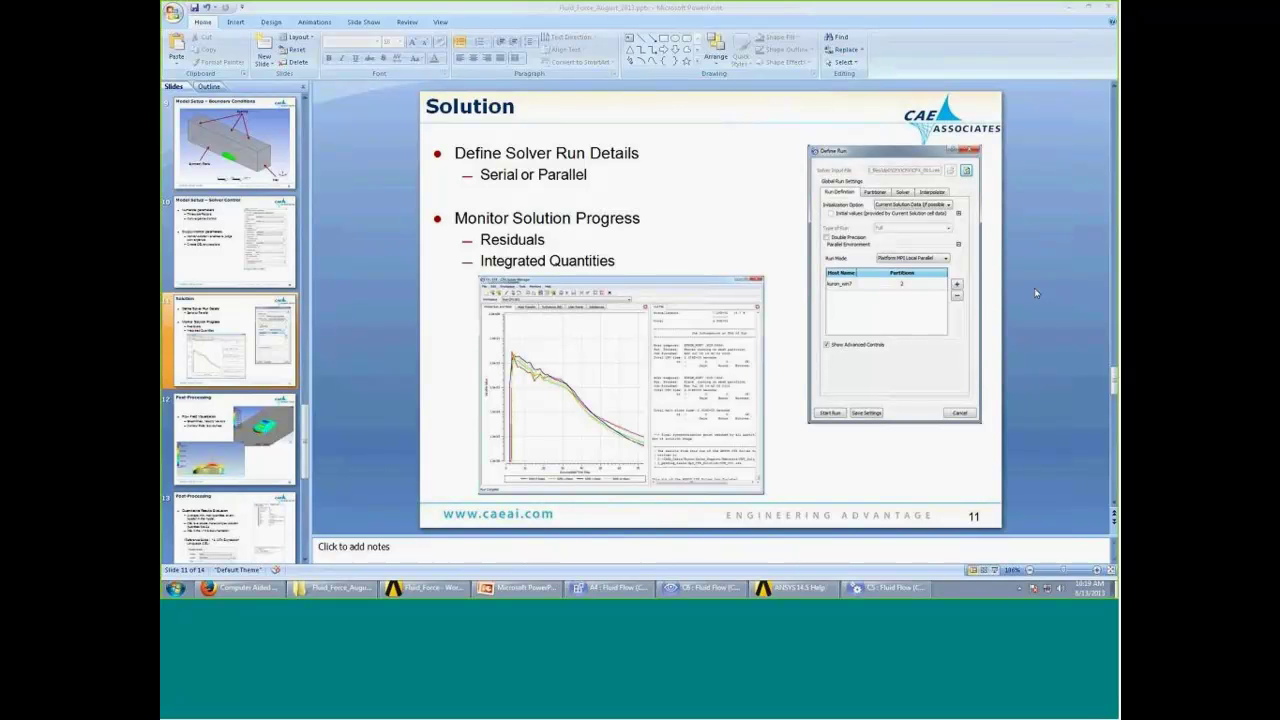
left_click(1066, 235)
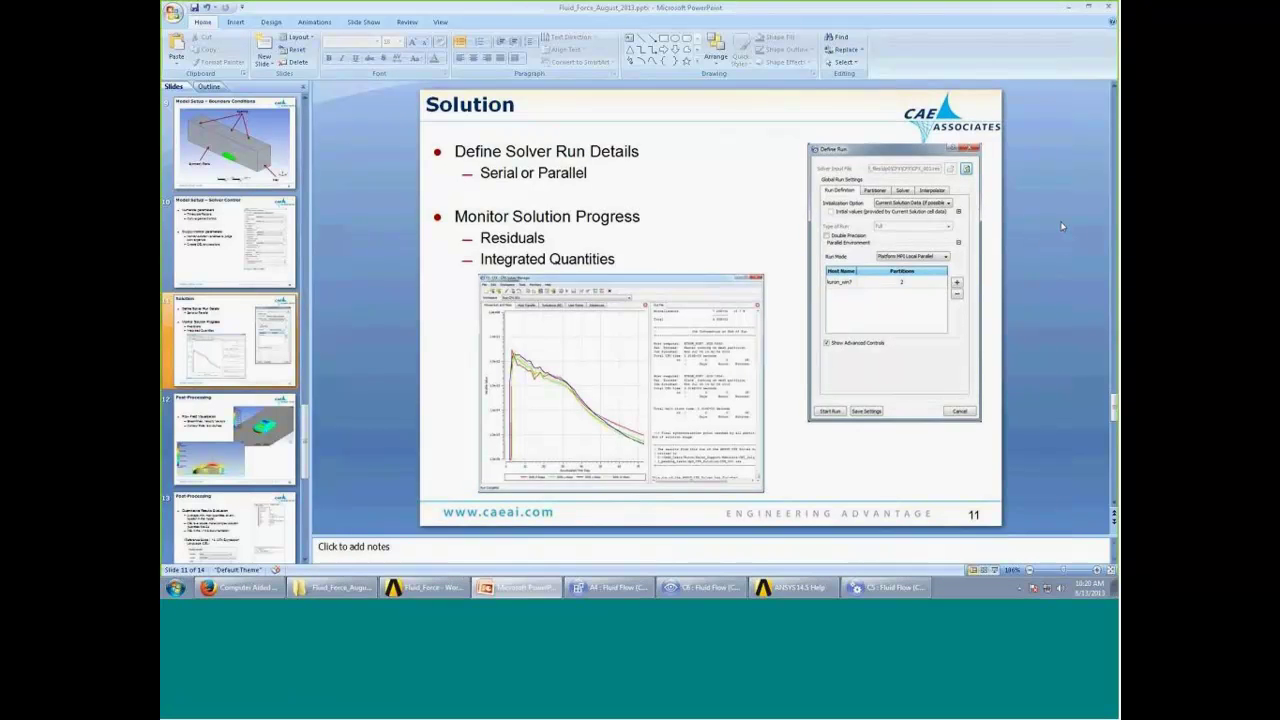
scroll(1069, 244, "down", 1)
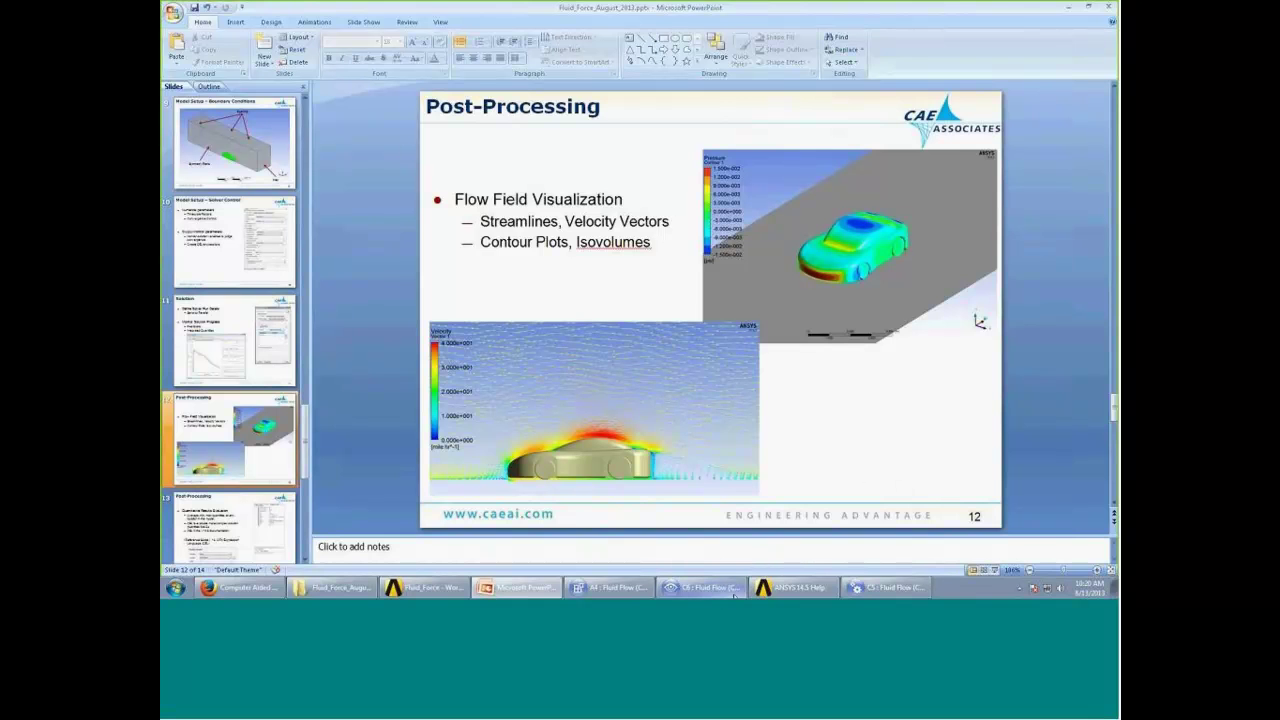
Switch to CFD-Post and examine the wireframe of the flow domain around the half car
mouse_move(735, 592)
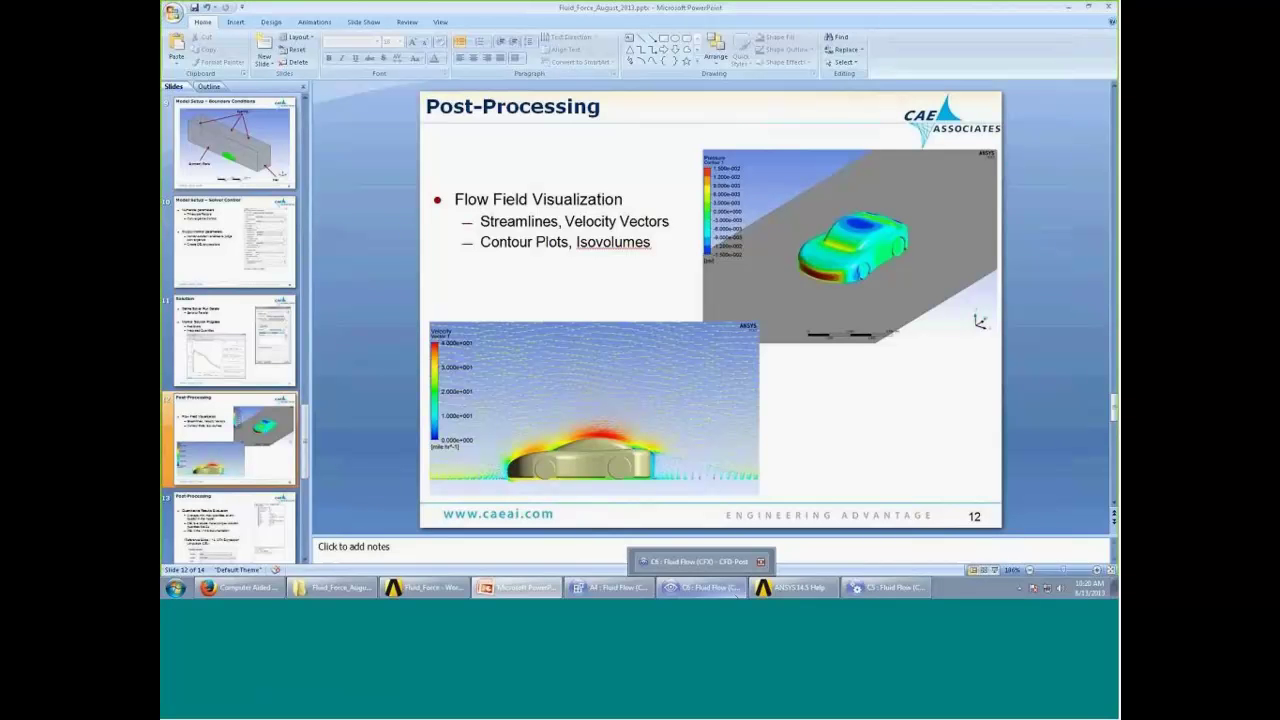
left_click(716, 592)
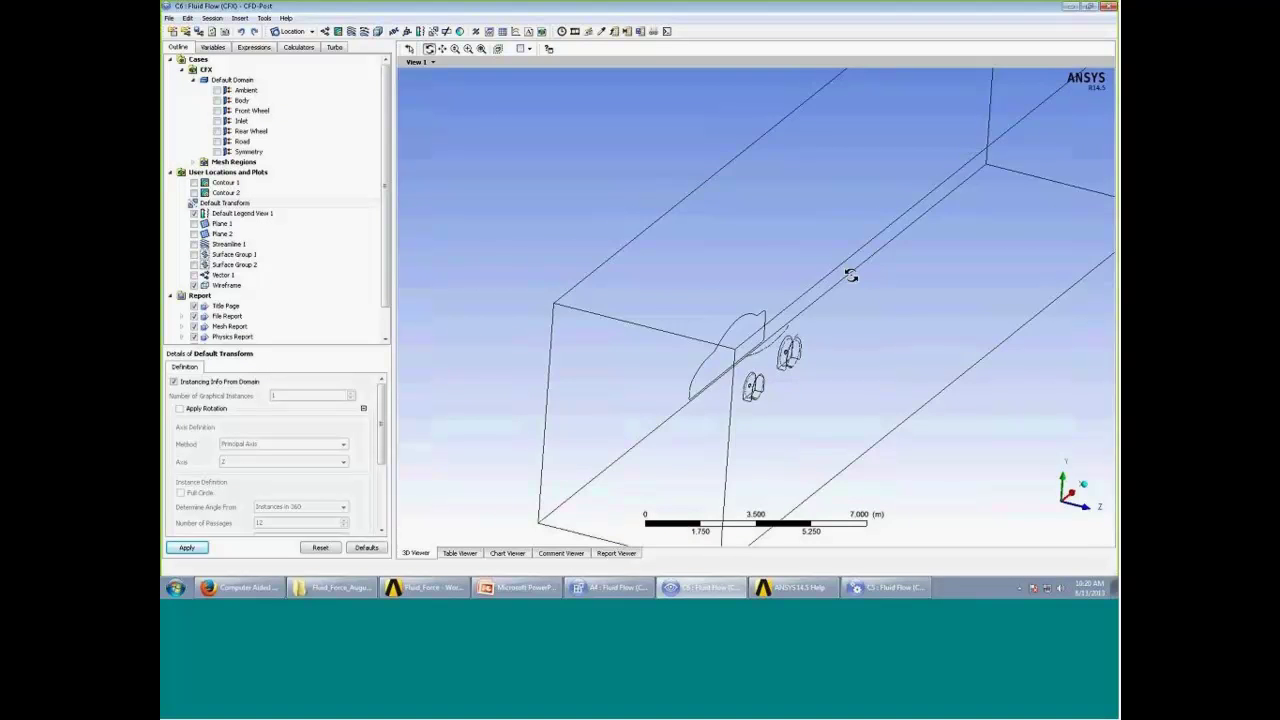
left_click_drag(849, 277, 838, 308)
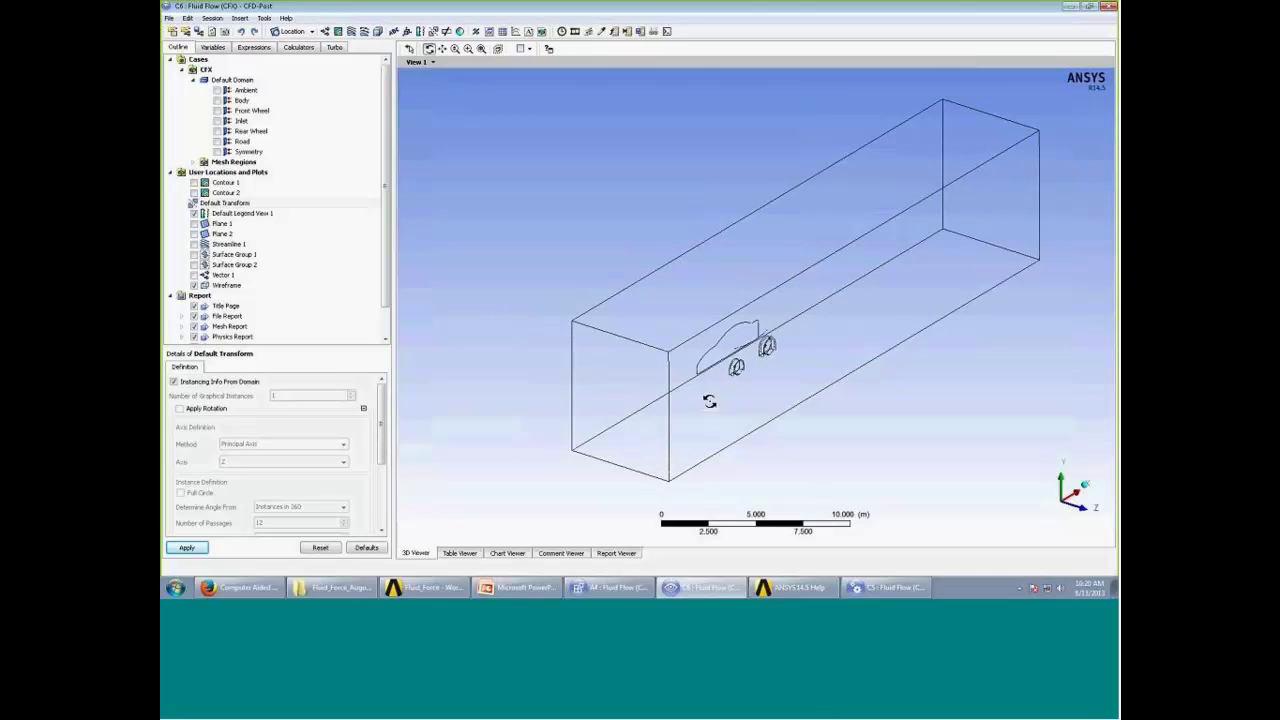
left_click_drag(709, 400, 712, 405)
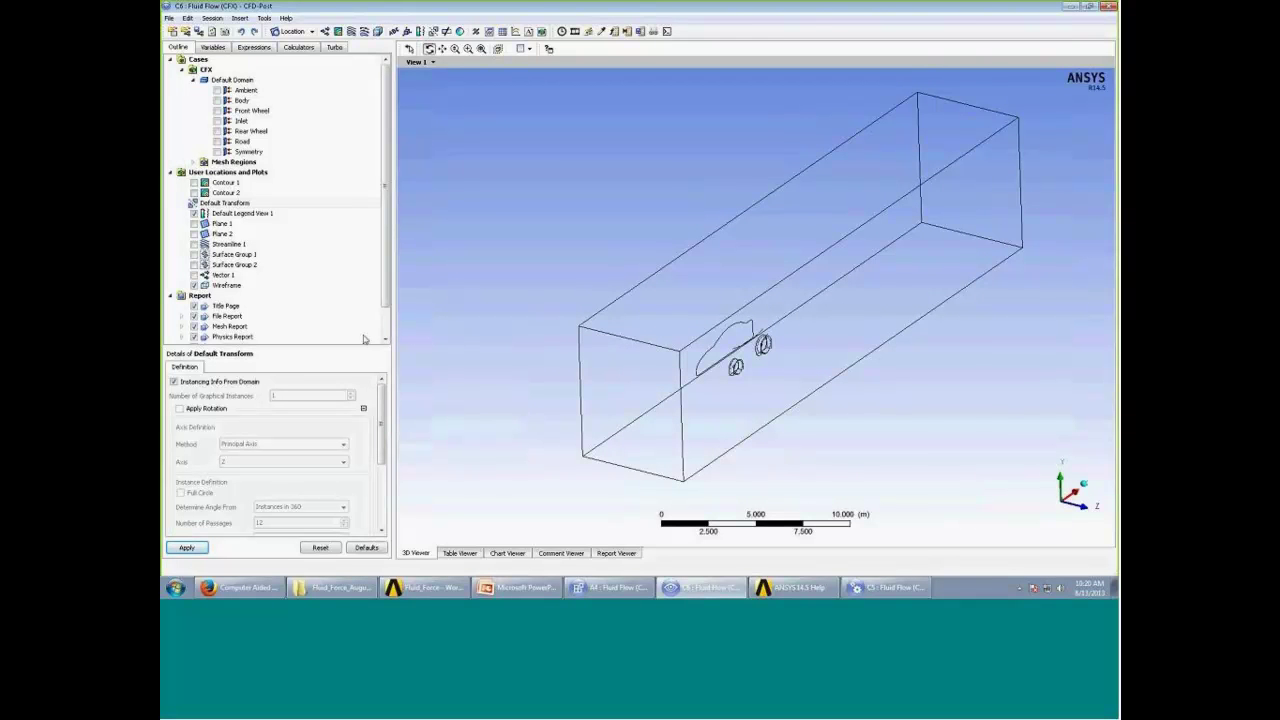
Mirror the half model by applying a reflection with the XY Plane method in the Default Transform
left_click(240, 206)
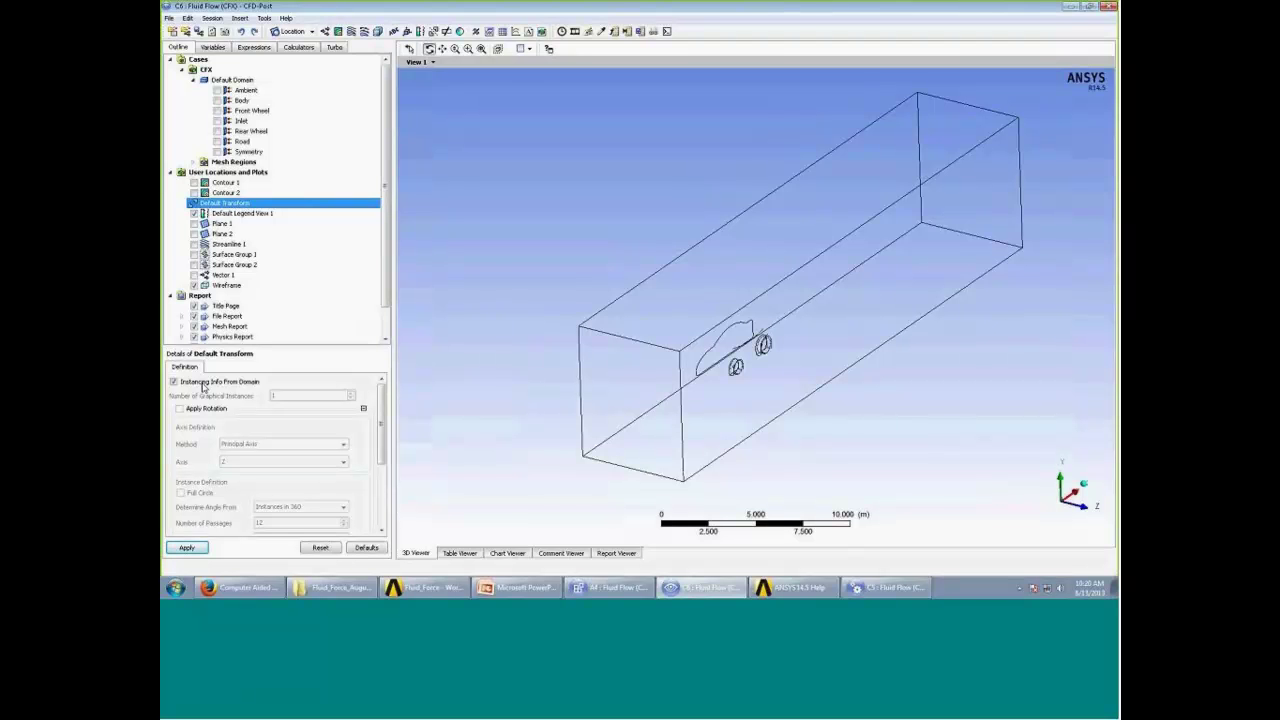
left_click(174, 382)
scroll(214, 460, "down", 3)
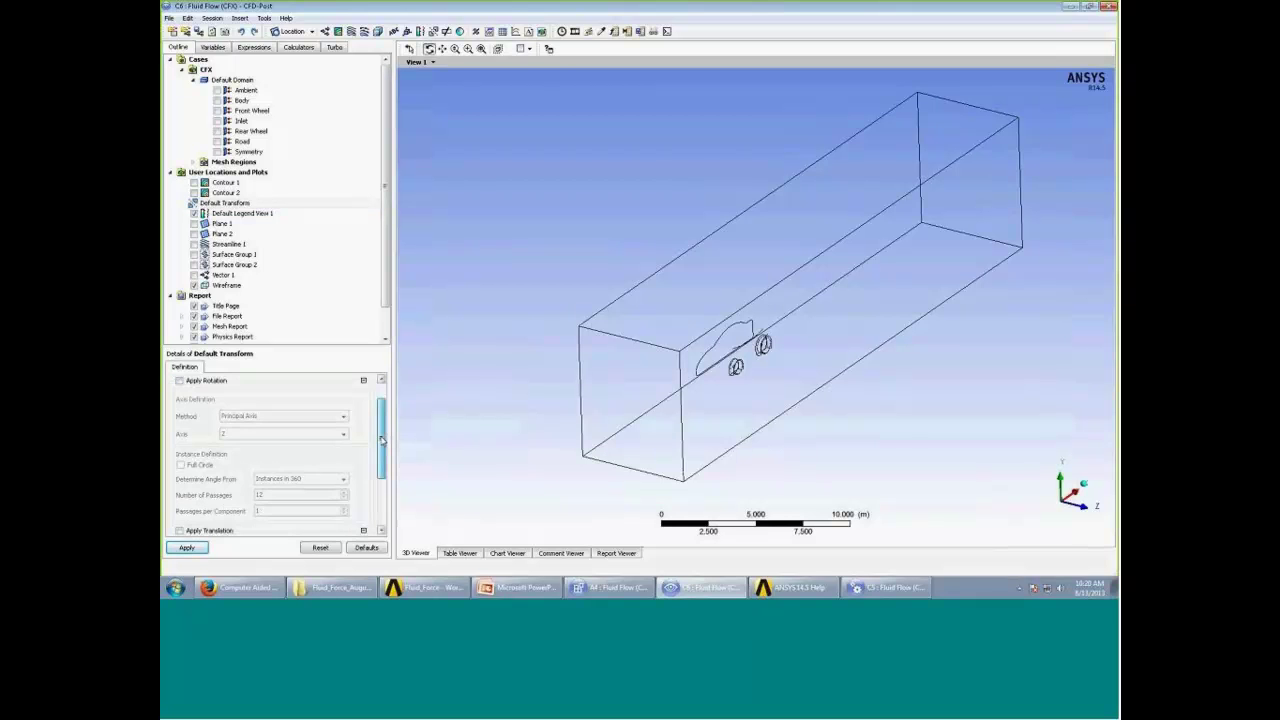
left_click(212, 480)
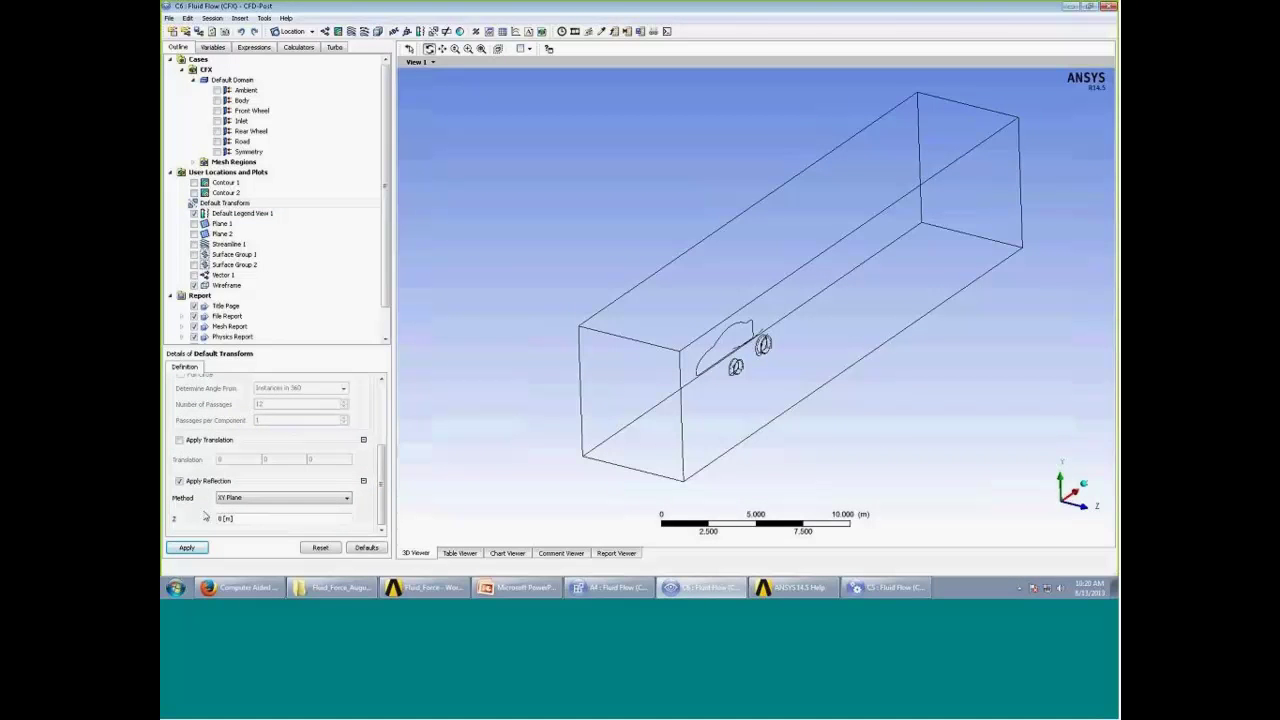
left_click(187, 548)
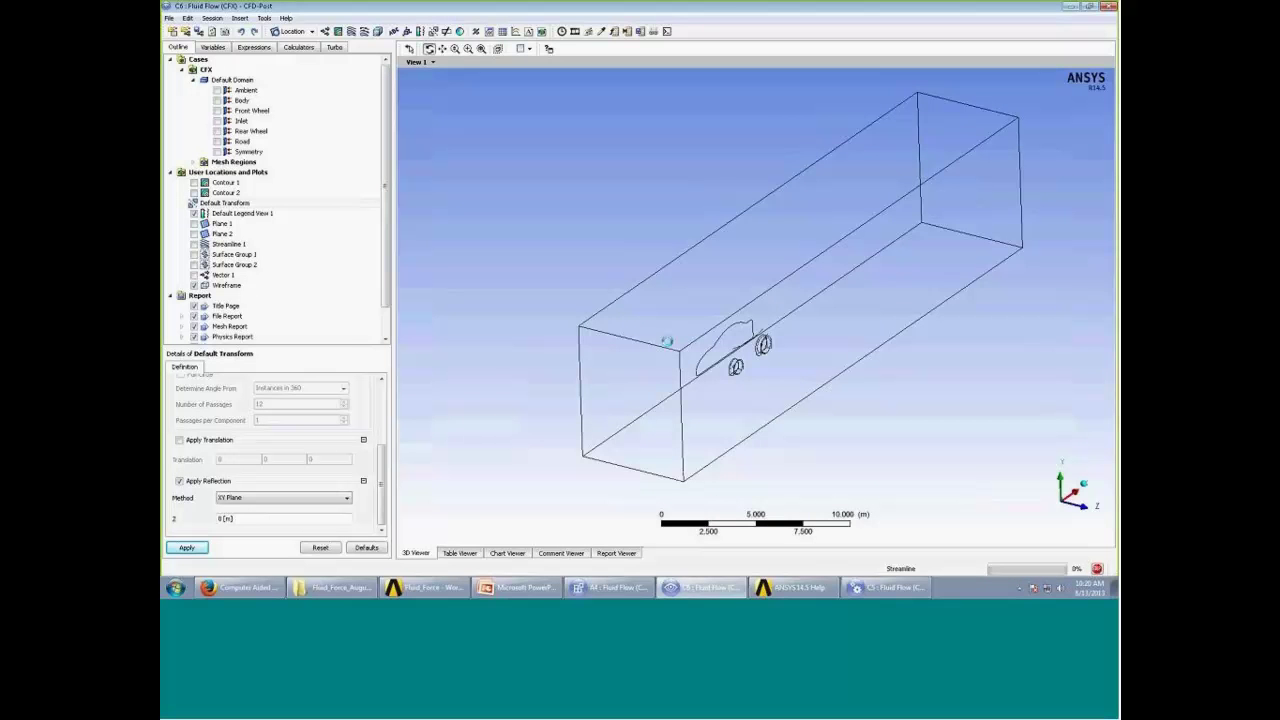
left_click_drag(763, 345, 762, 282)
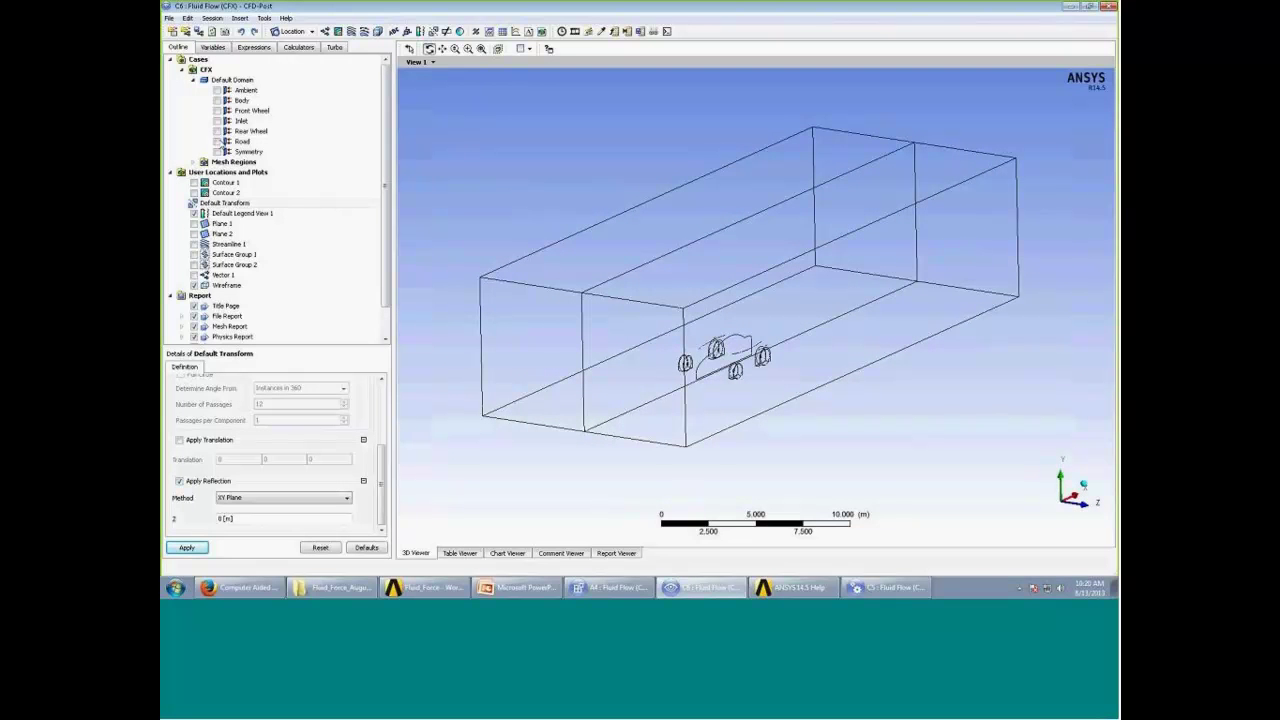
Show the Road boundary and display Streamline 1, which starts from Plane 2 with 150 equally spaced points
left_click(217, 141)
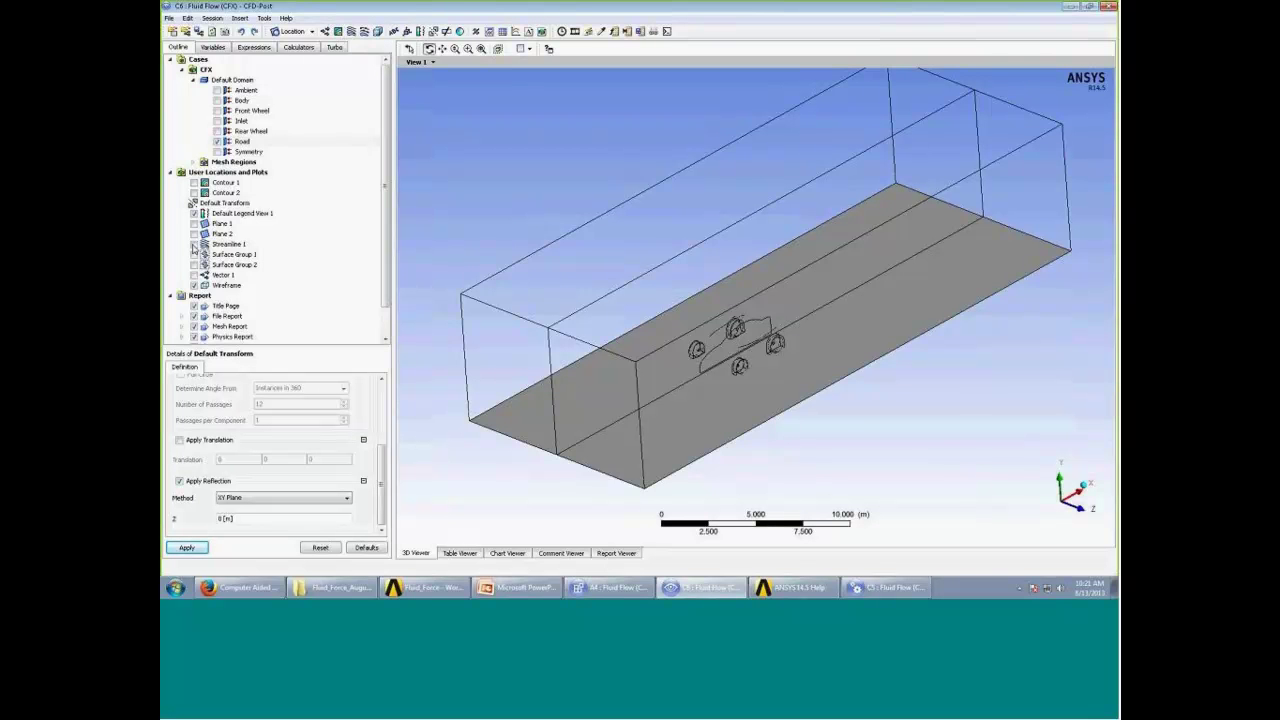
left_click(215, 244)
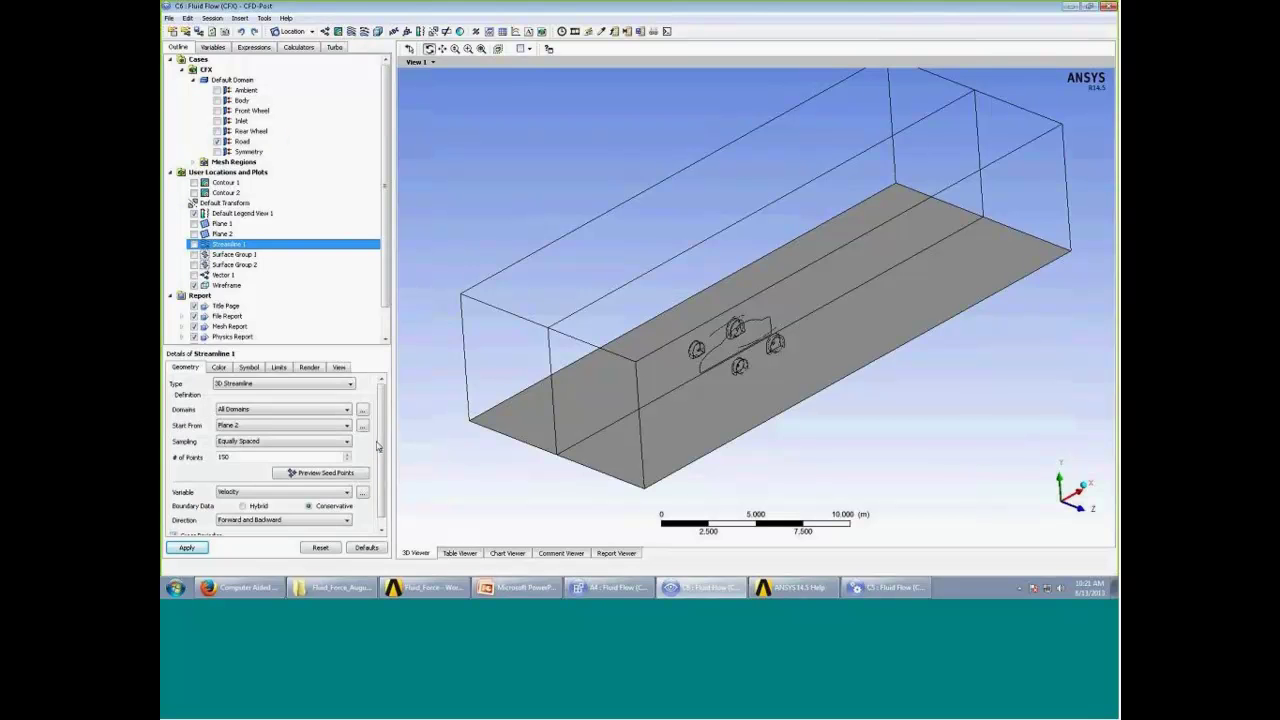
left_click_drag(618, 332, 515, 397)
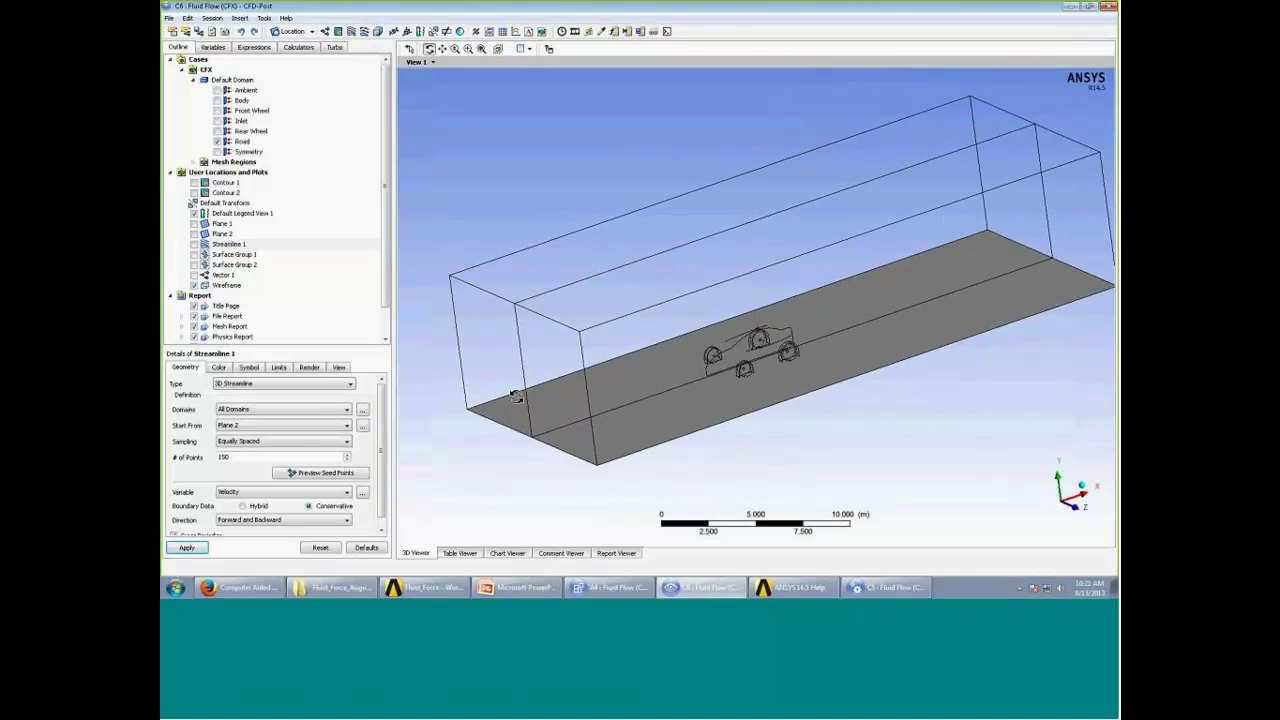
scroll(390, 441, "down", 1)
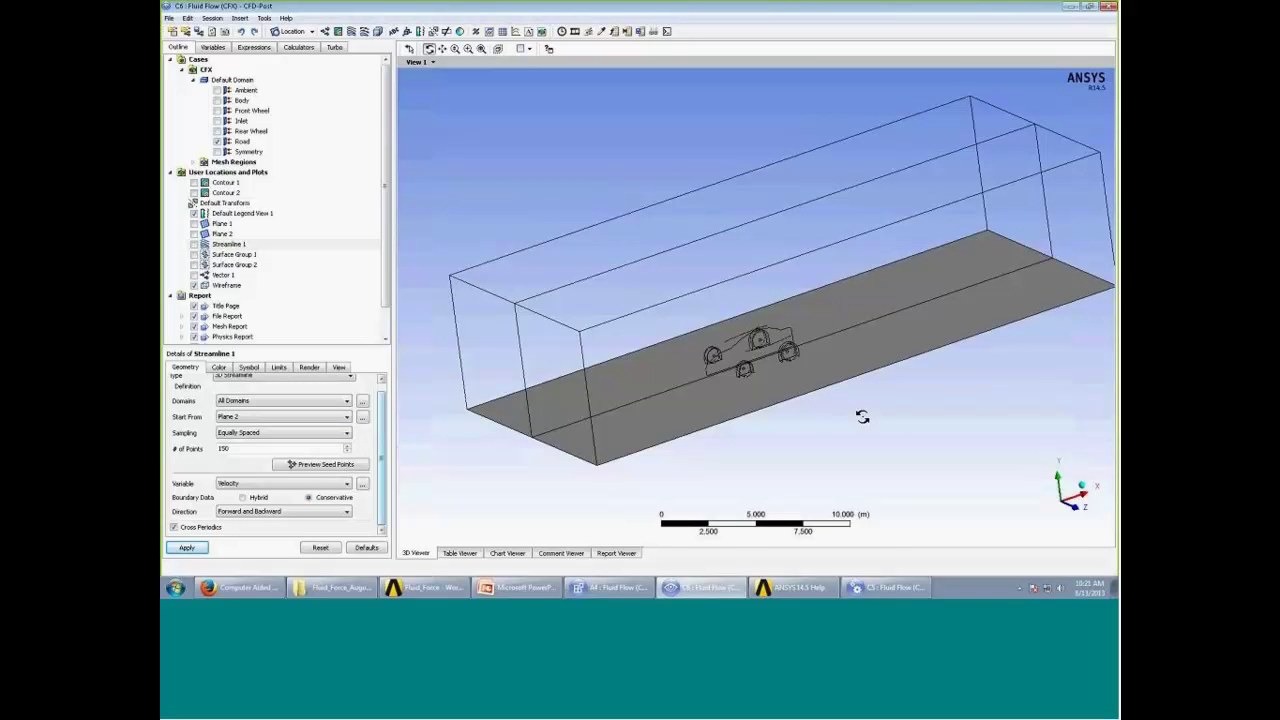
left_click_drag(620, 420, 656, 414)
left_click(194, 244)
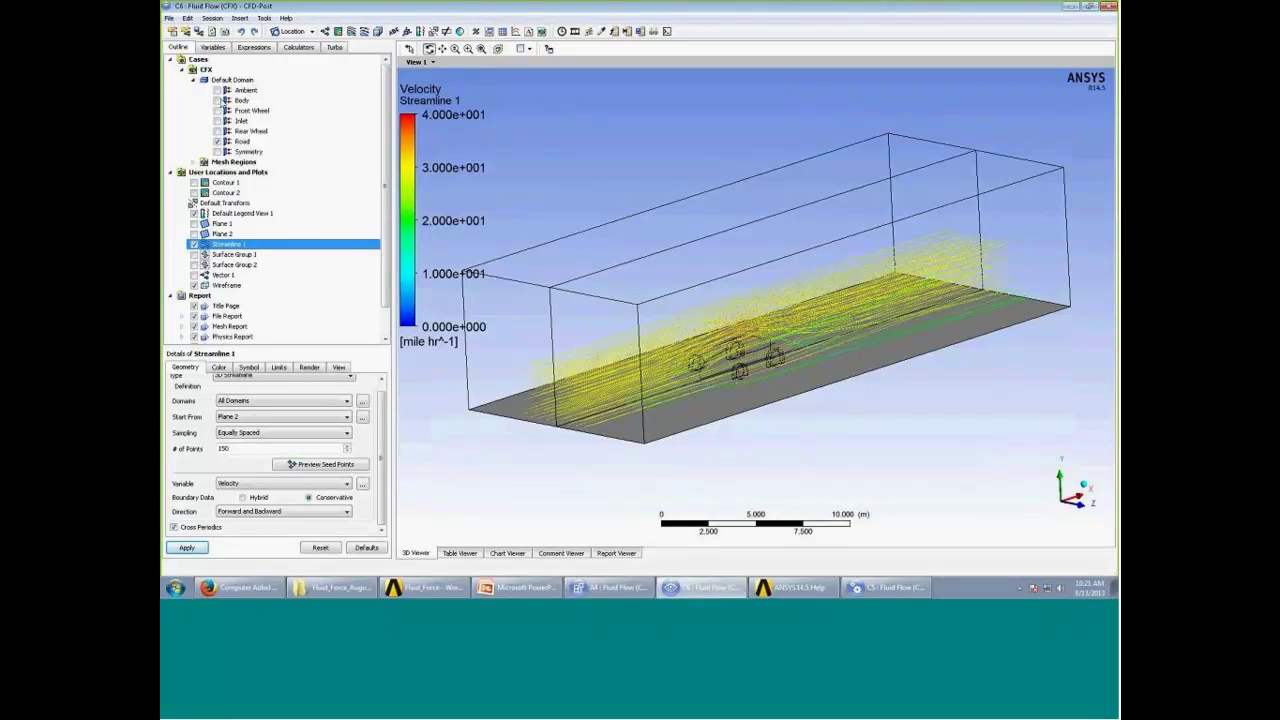
Show and hide the Body boundary and Surface Group 1 in turn to compare how each represents the car
left_click(217, 101)
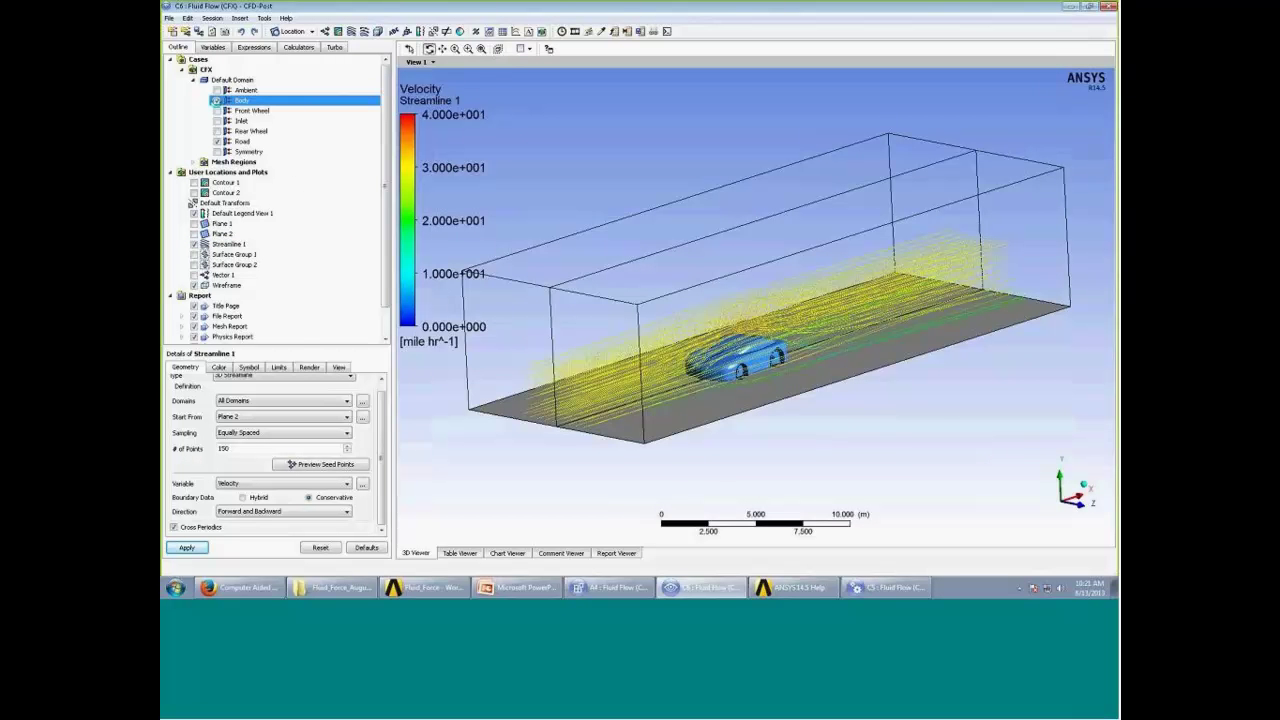
left_click(217, 101)
left_click(194, 254)
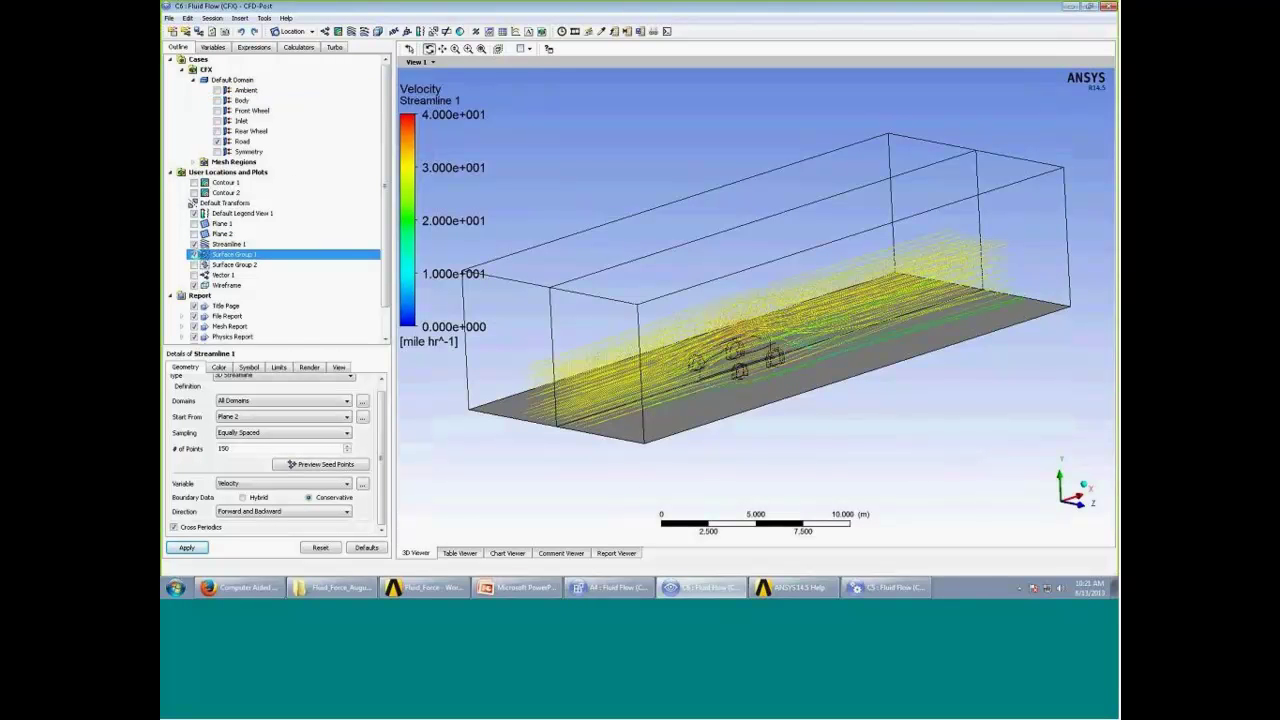
left_click_drag(768, 354, 790, 345)
left_click(194, 254)
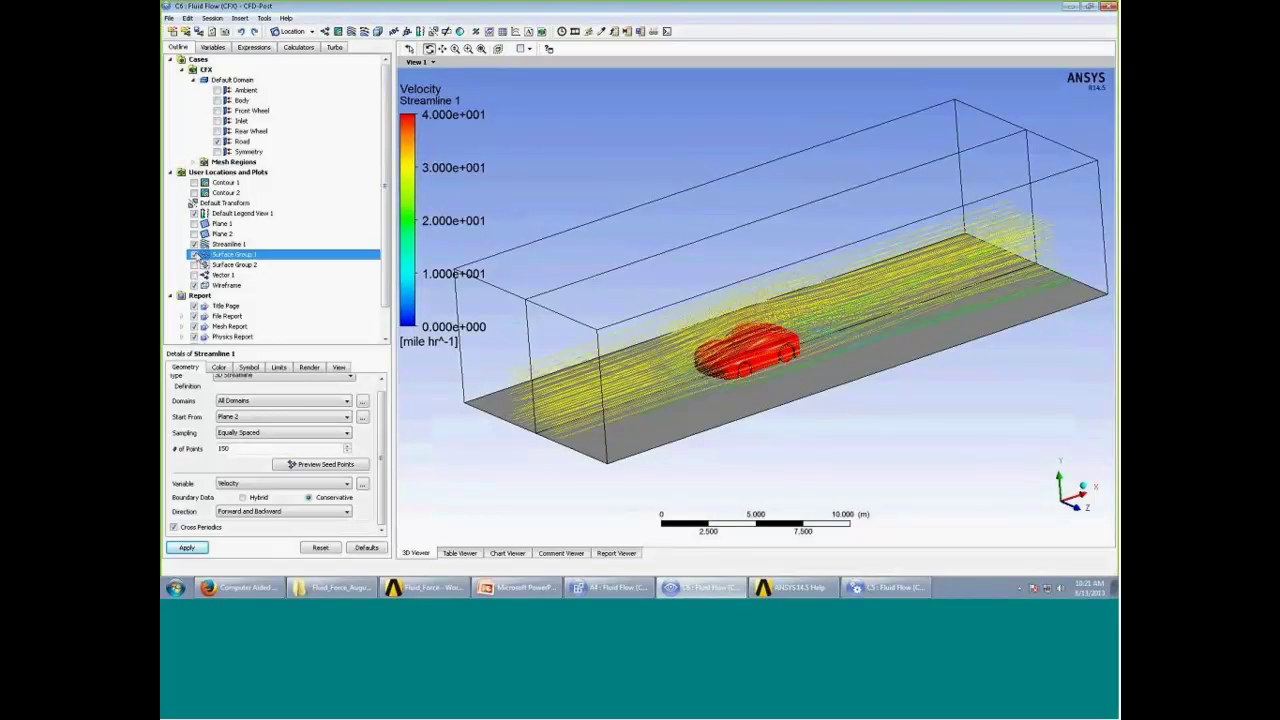
Create a new surface group from the Body, Front Wheel and Rear Wheel locations in all domains
left_click(298, 32)
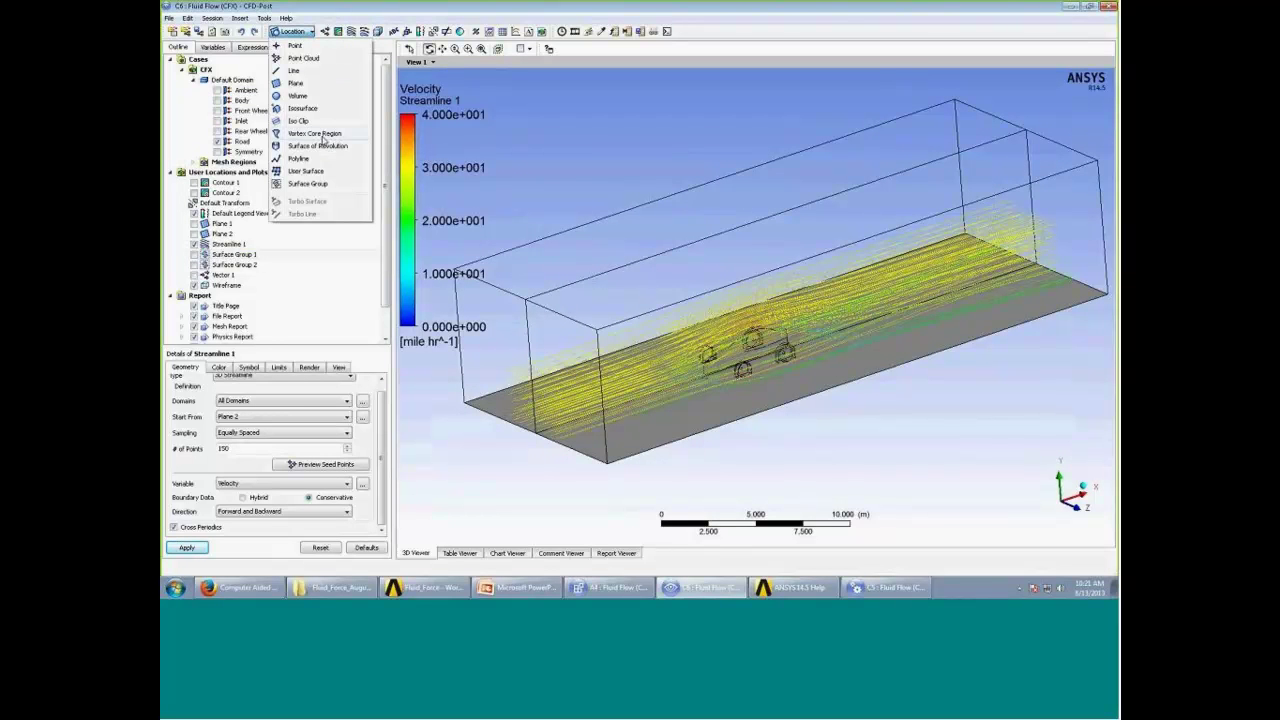
left_click(325, 188)
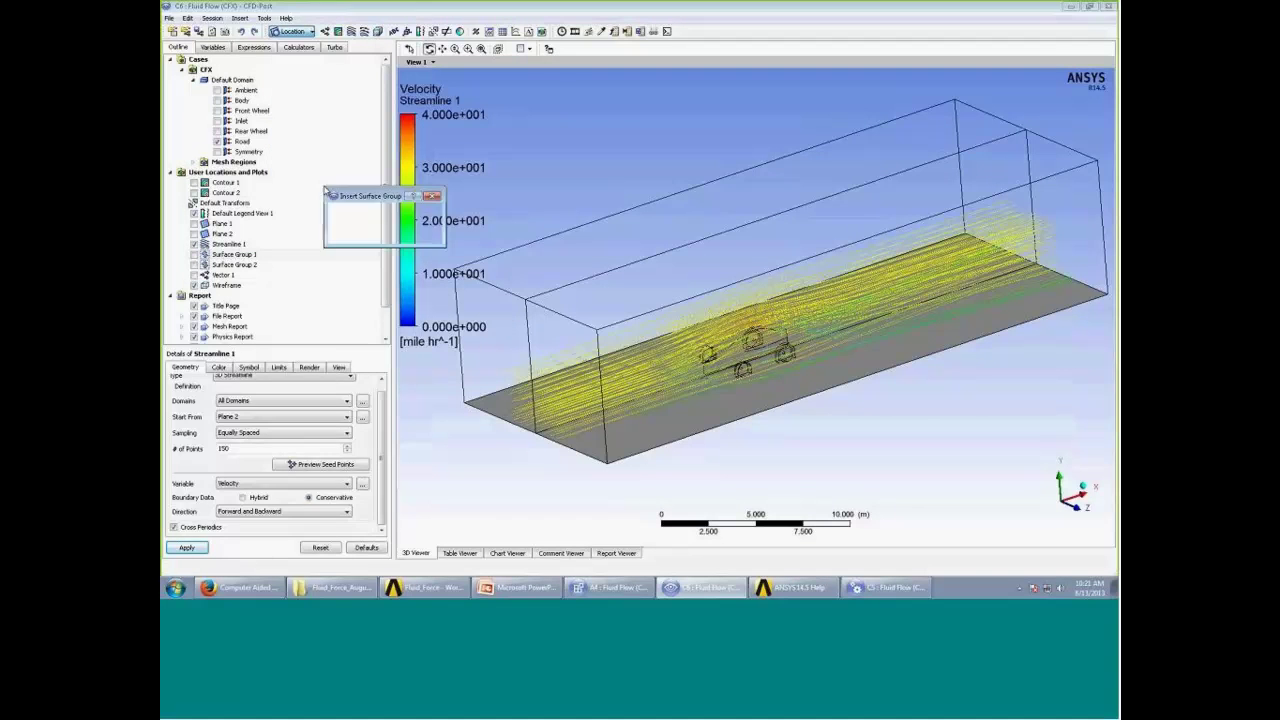
left_click(368, 233)
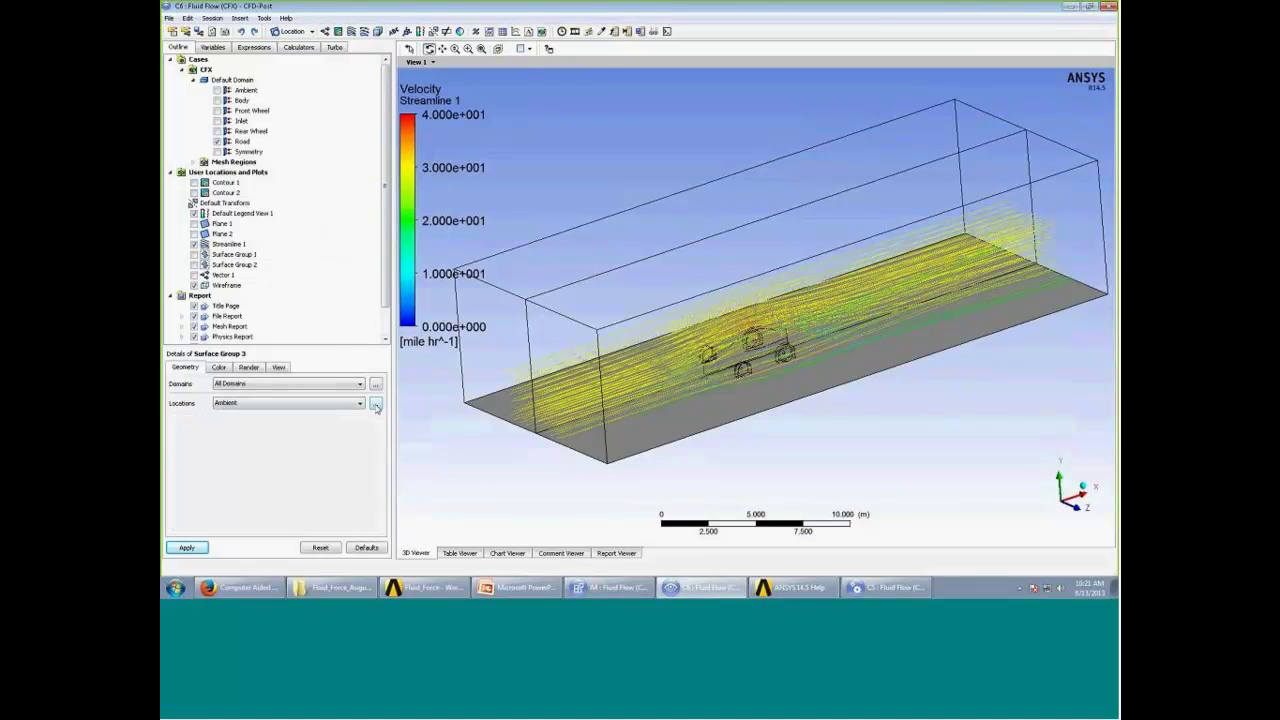
left_click(376, 403)
left_click(616, 151)
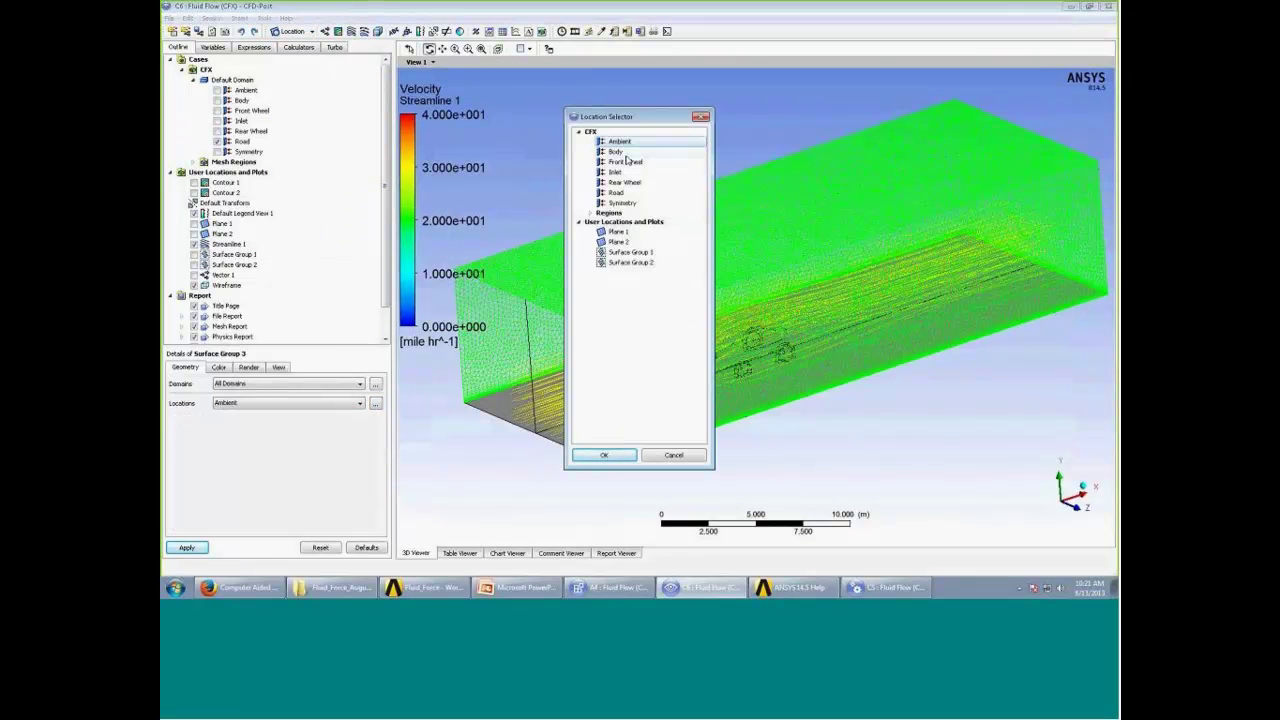
left_click(625, 161, "ctrl")
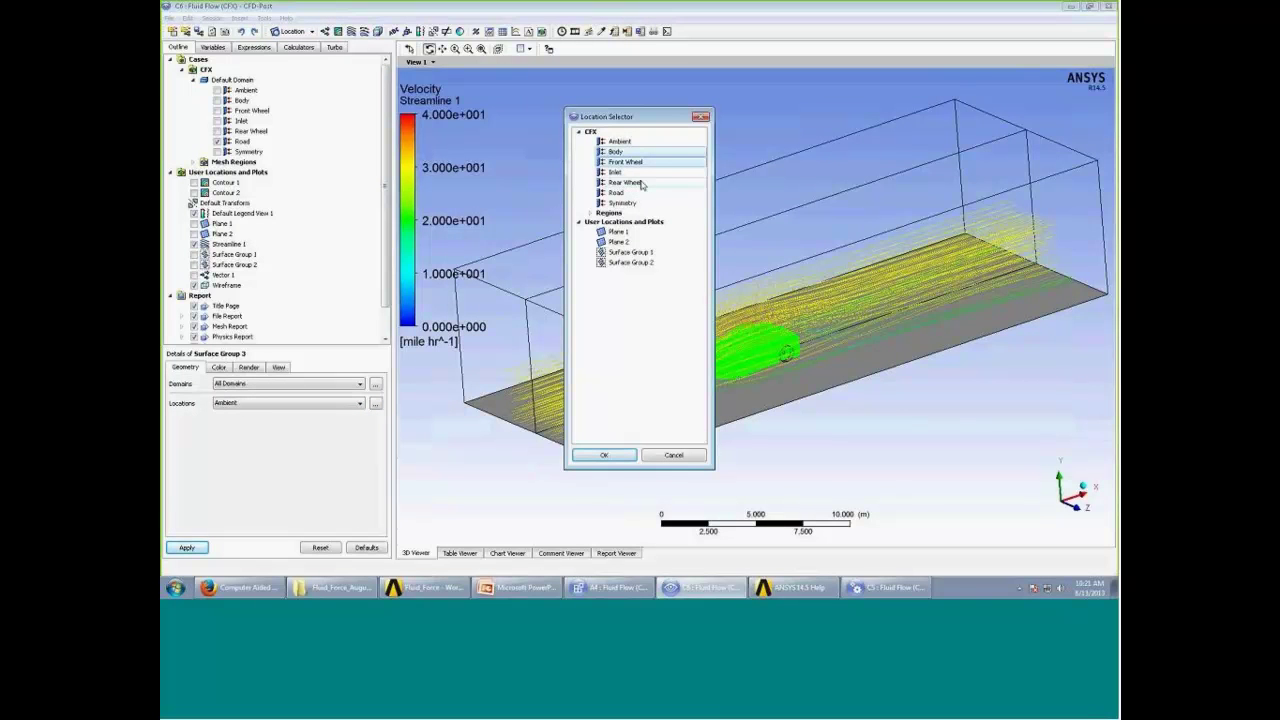
left_click(638, 183, "ctrl")
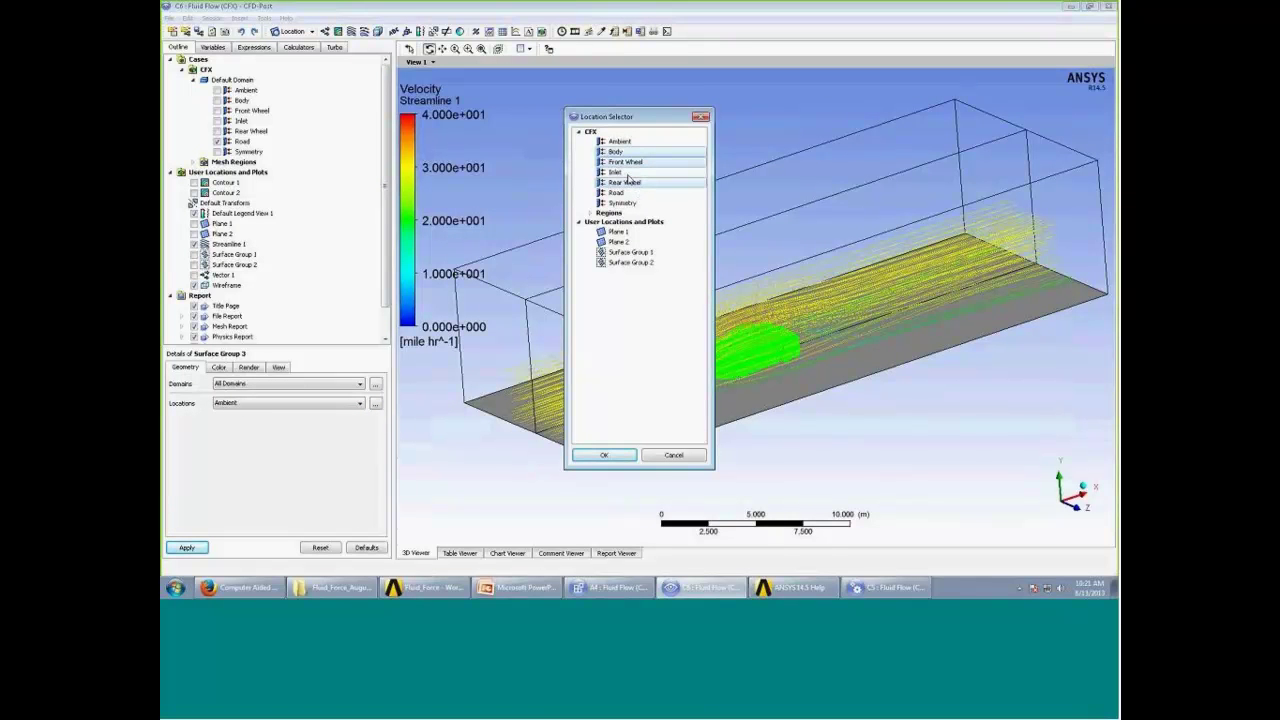
left_click(601, 453)
left_click(187, 548)
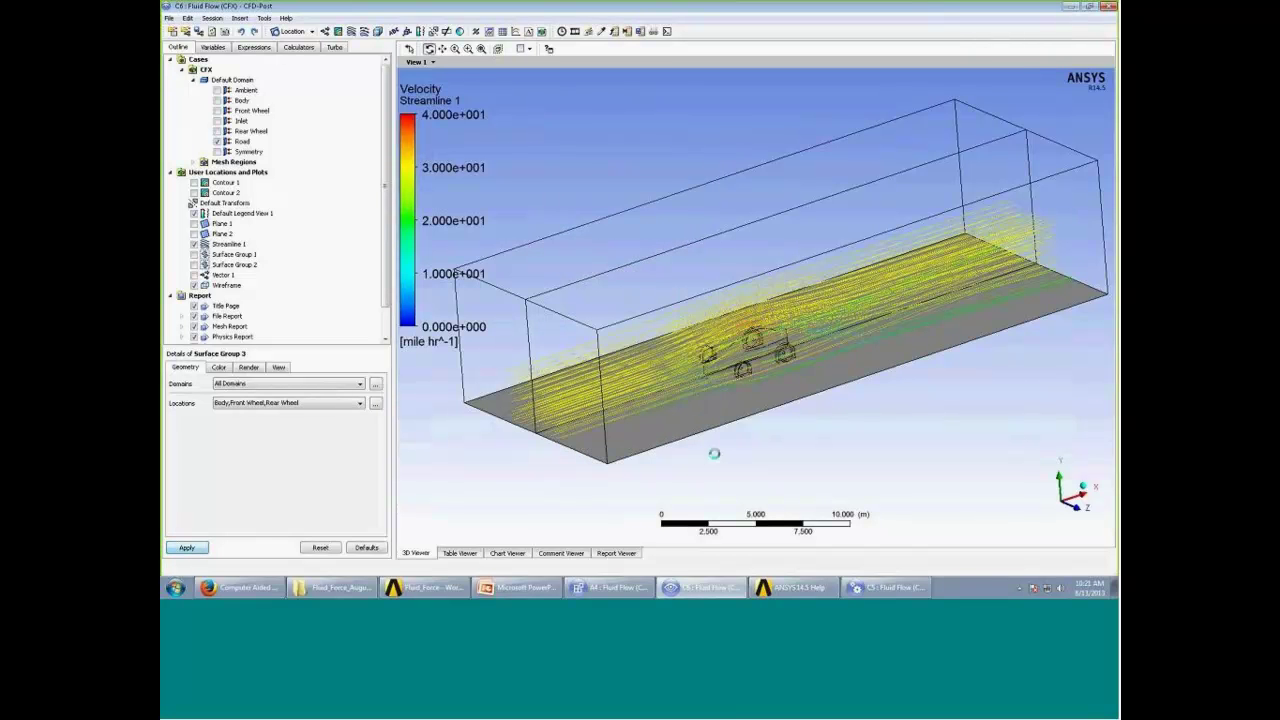
Hide the new body-and-wheels surface group and show Surface Group 1 in its place
scroll(765, 350, "up", 5)
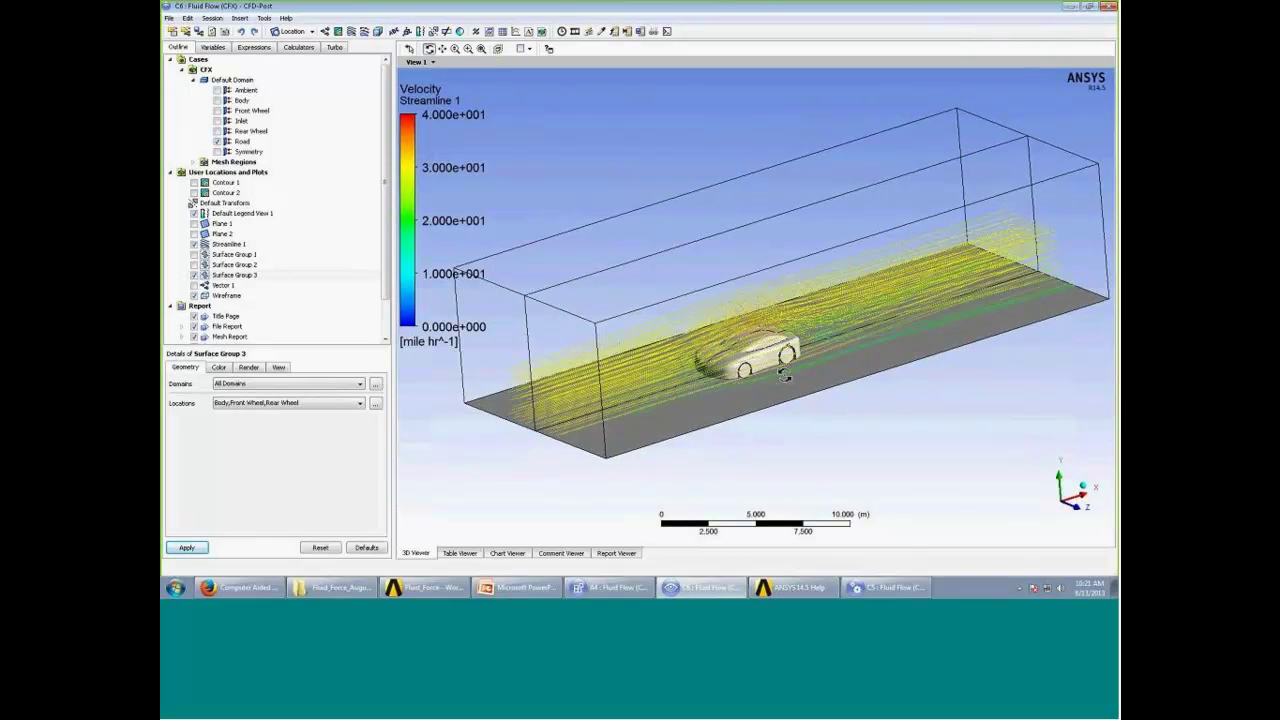
left_click_drag(788, 372, 768, 370)
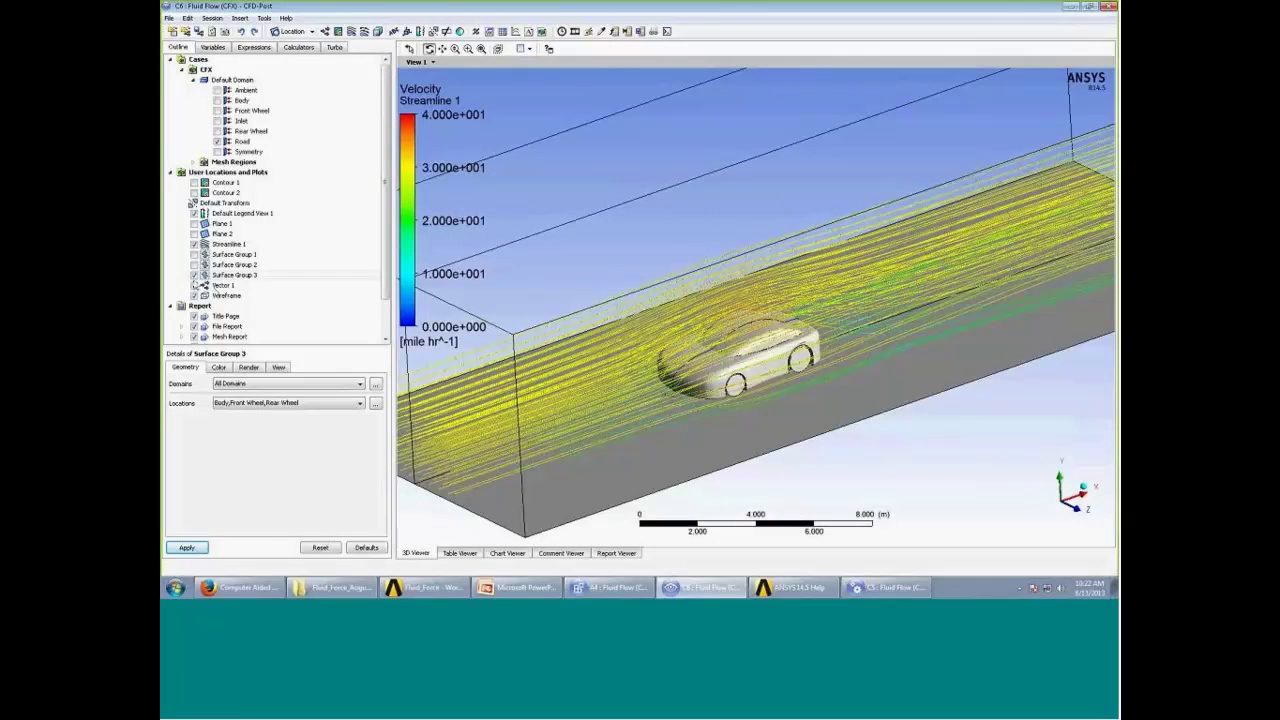
left_click(194, 275)
left_click(194, 255)
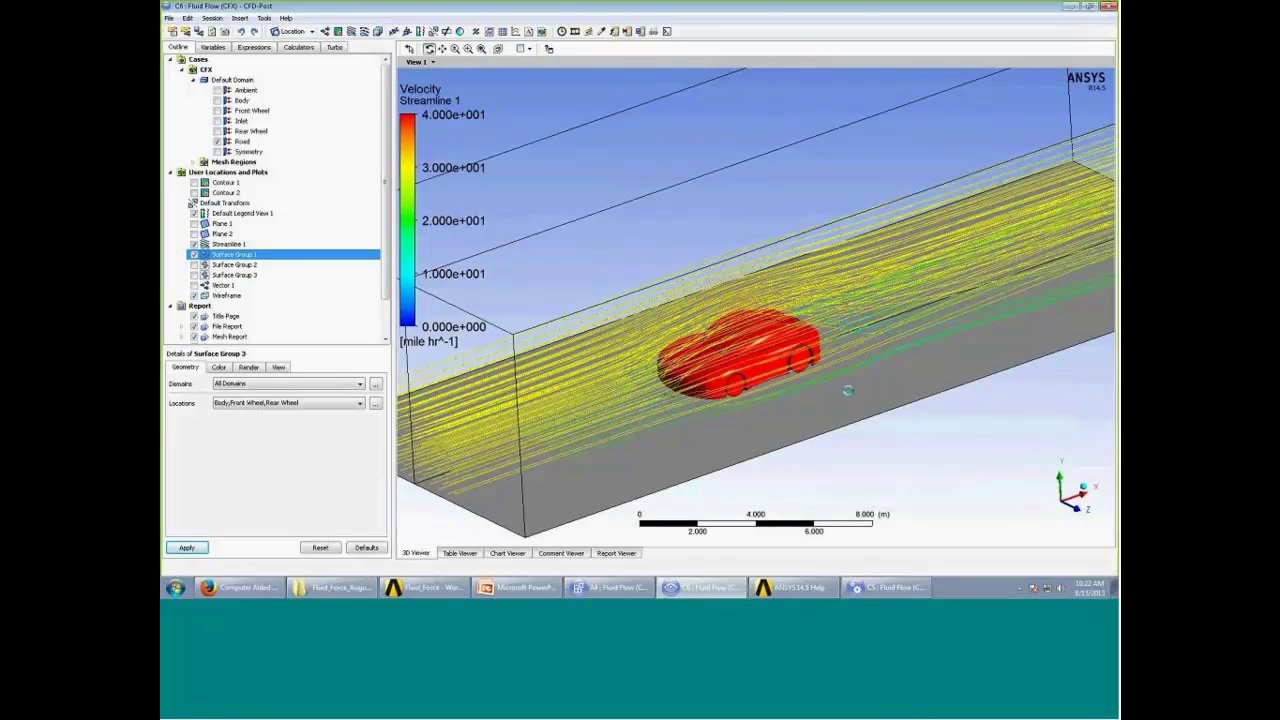
Examine the velocity streamlines around the nose of the car and in the wake behind it
mouse_move(847, 390)
left_mouse_down()
mouse_move(836, 354)
mouse_move(790, 385)
mouse_move(804, 402)
mouse_move(826, 396)
left_mouse_up()
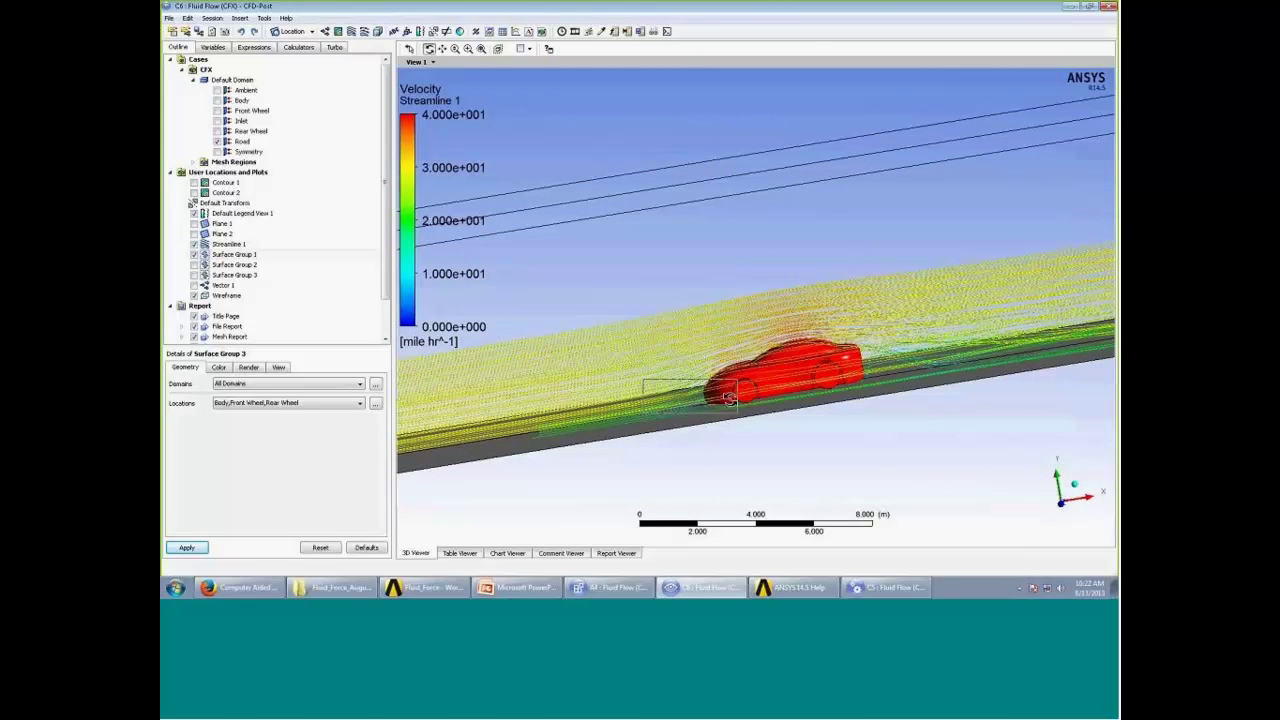
scroll(763, 286, "up", 5)
scroll(770, 348, "down", 5)
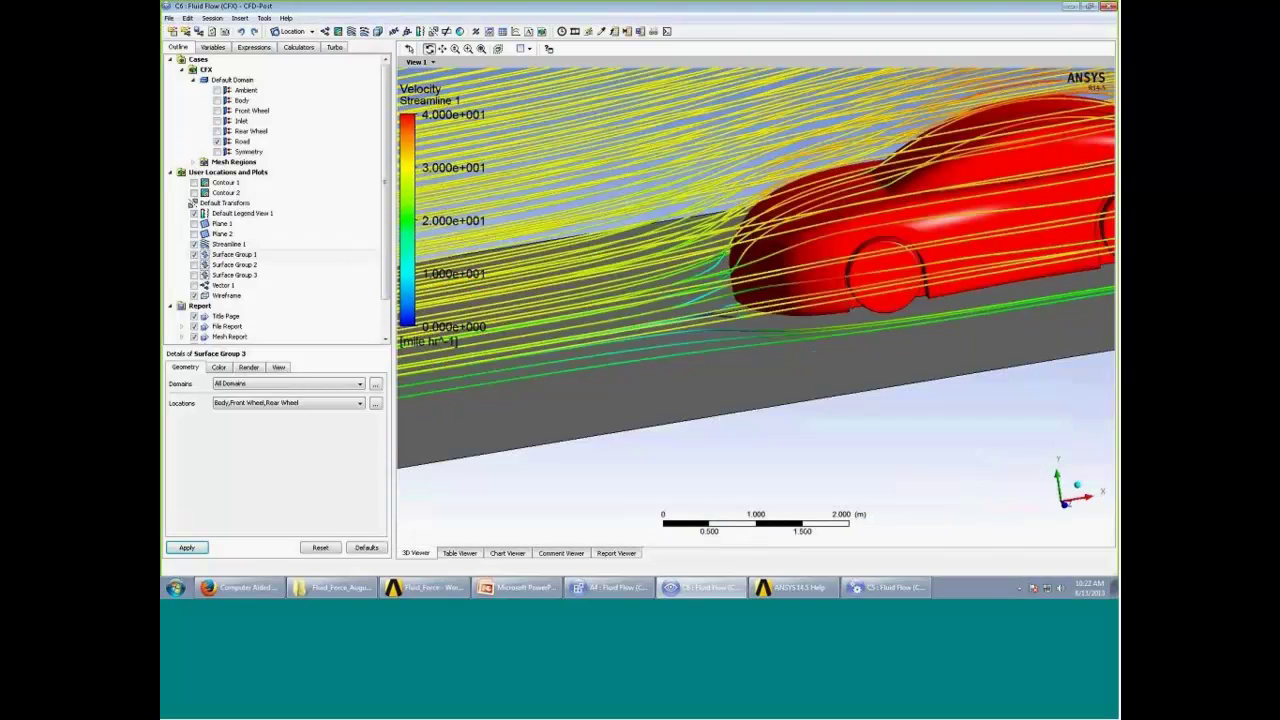
left_click_drag(932, 190, 808, 298)
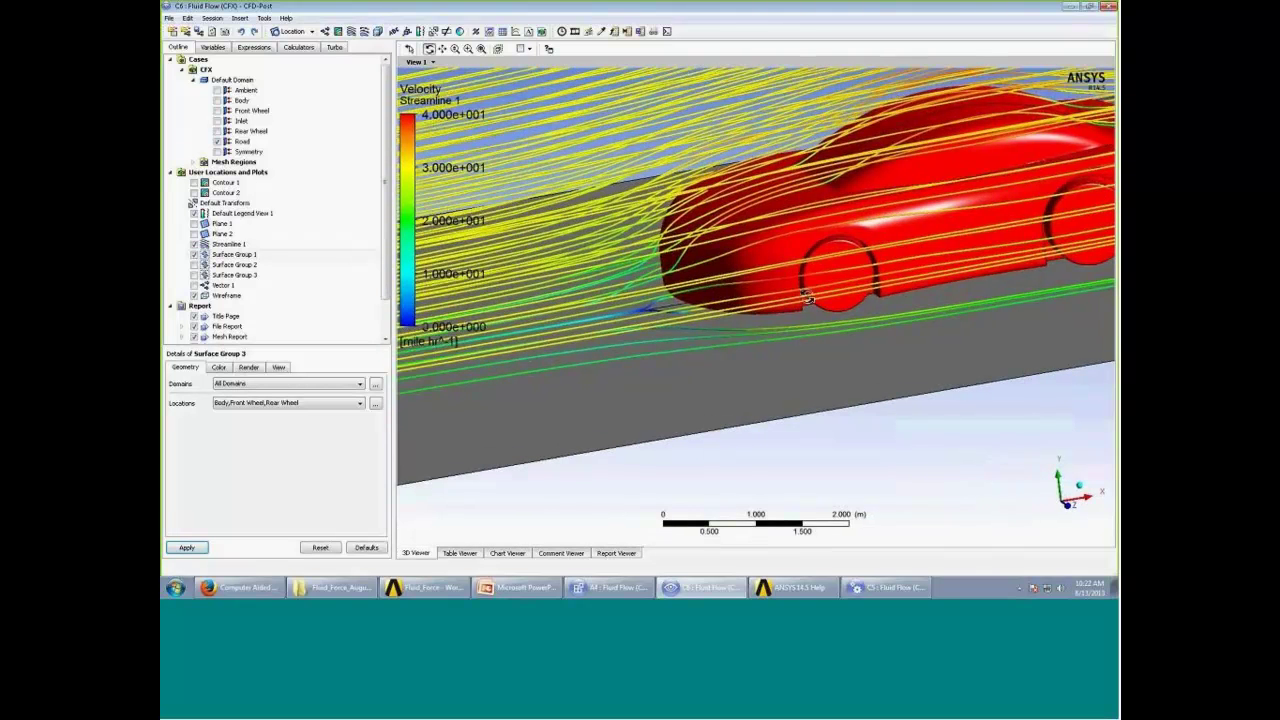
scroll(808, 298, "down", 4)
left_click_drag(808, 370, 786, 247)
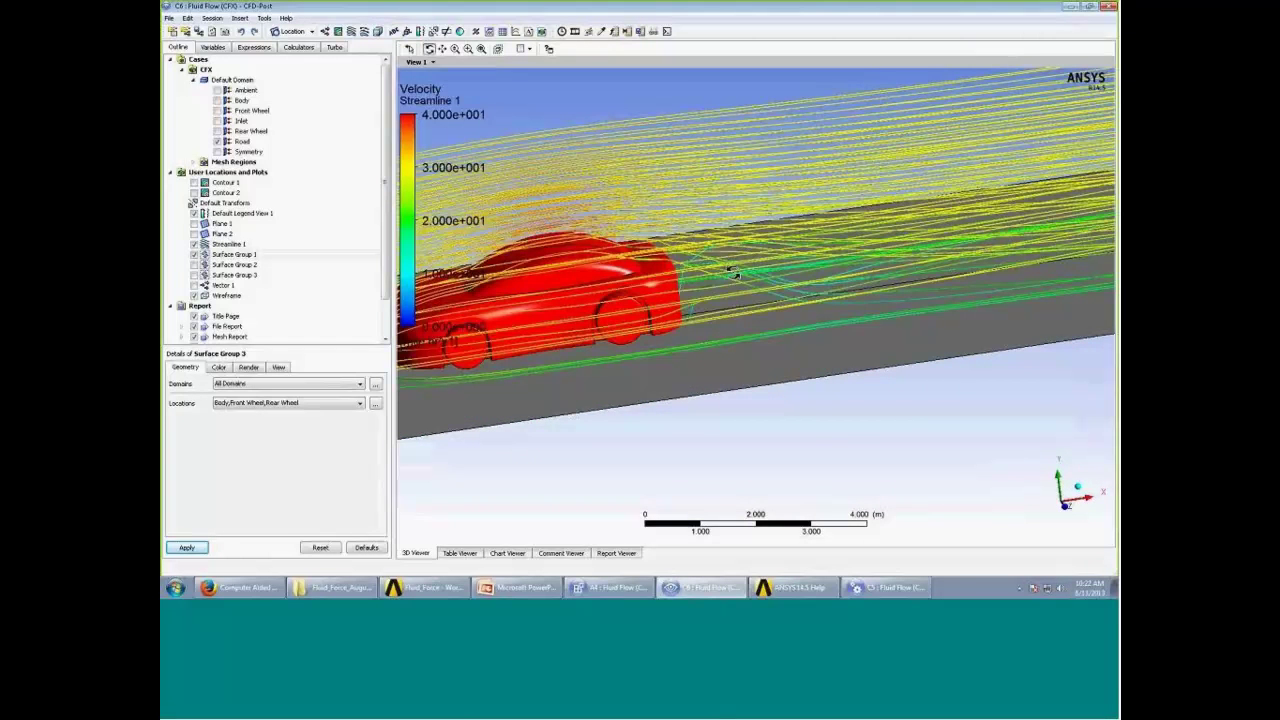
scroll(733, 237, "down", 3)
left_click_drag(733, 240, 585, 322)
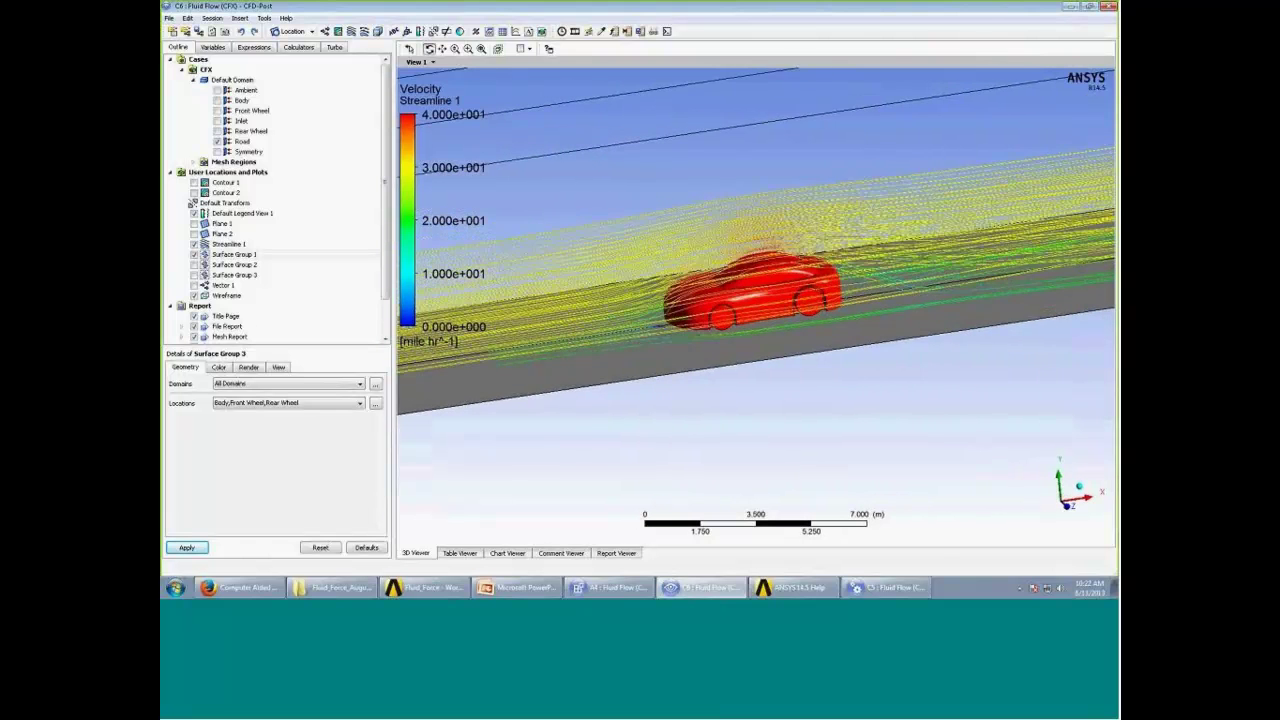
Hide Streamline 1, leaving Surface Group 1 displayed on the road
left_click(195, 255)
left_click(195, 255)
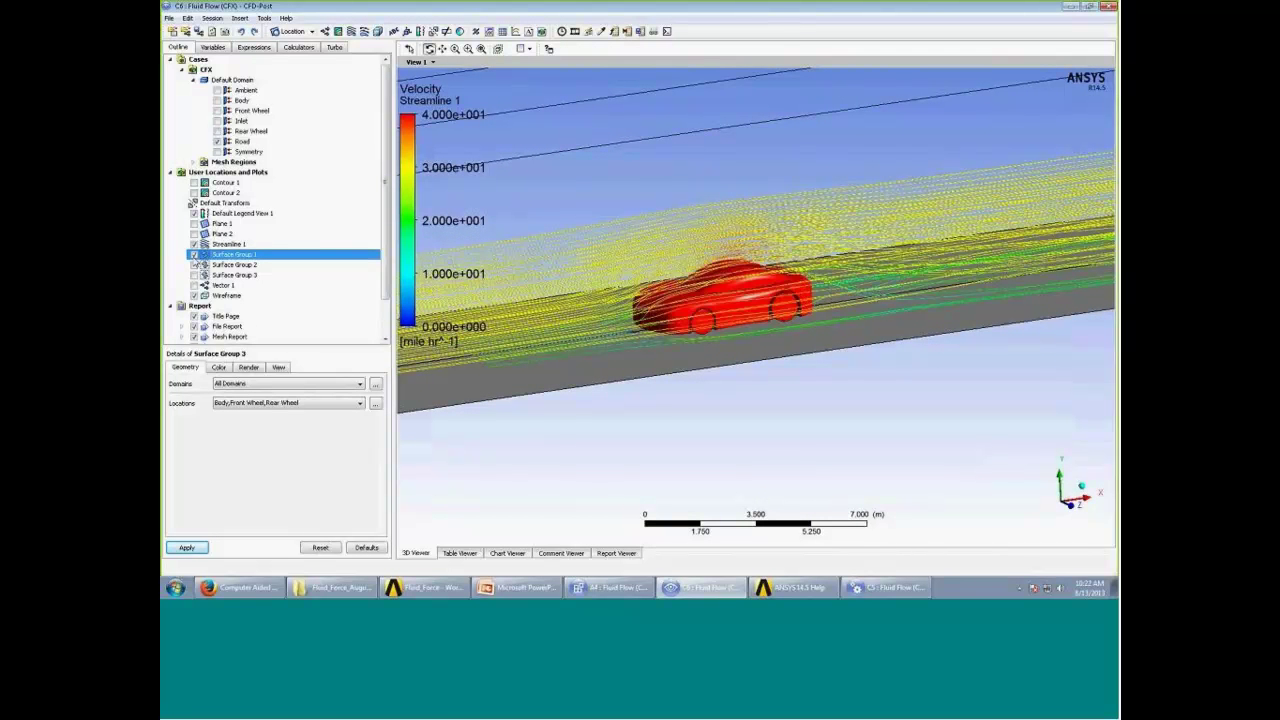
left_click(194, 244)
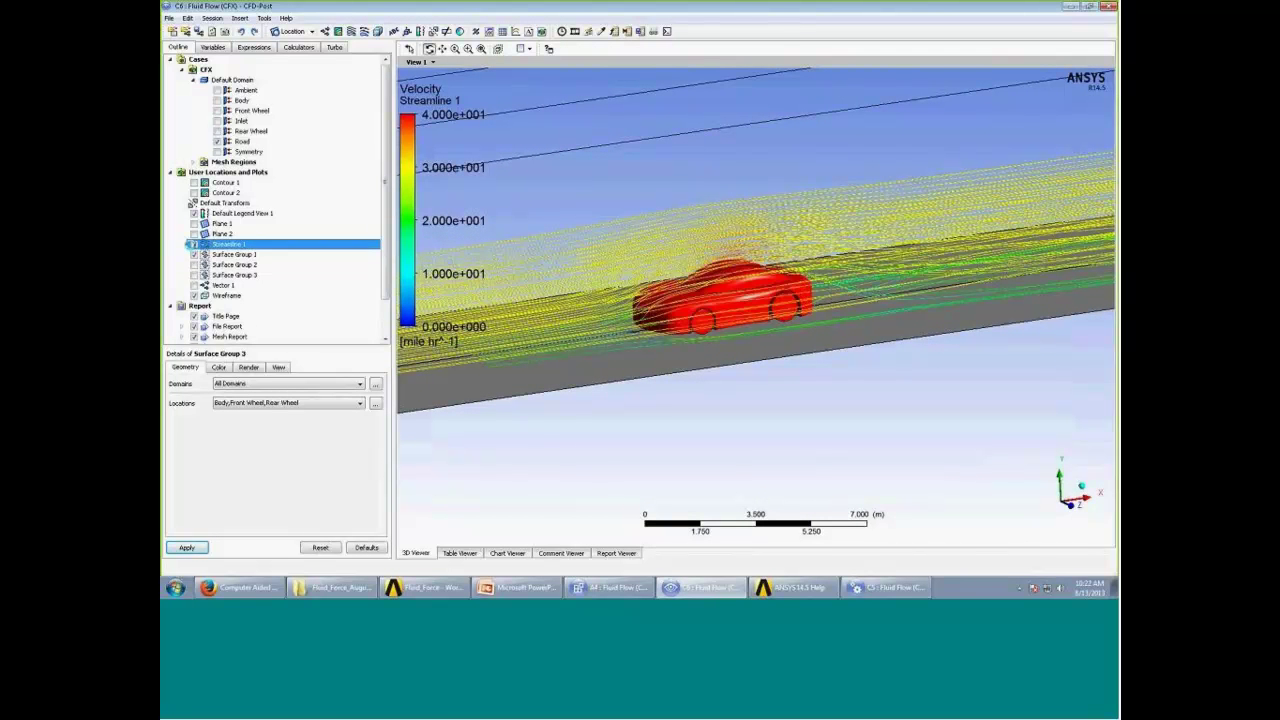
Insert a velocity vector plot on the Symmetry location with vertex sampling and a reduction factor of 1
left_click(325, 31)
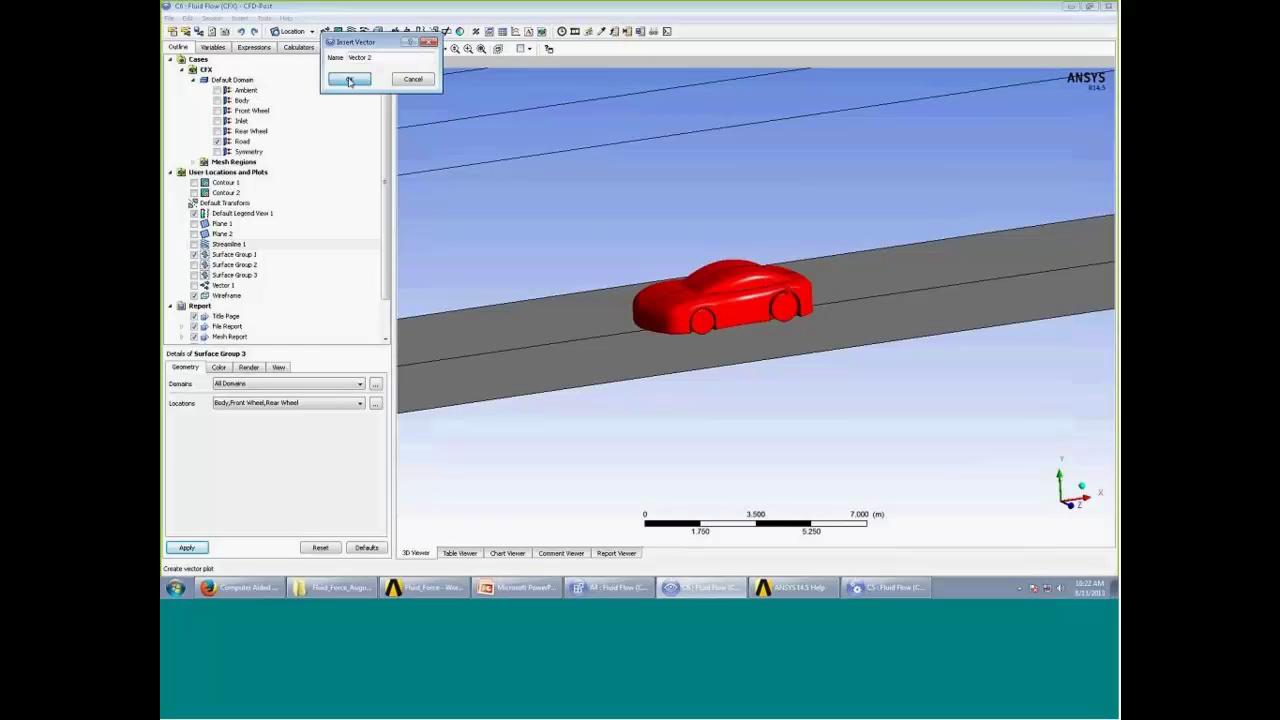
left_click(346, 80)
left_click(295, 412)
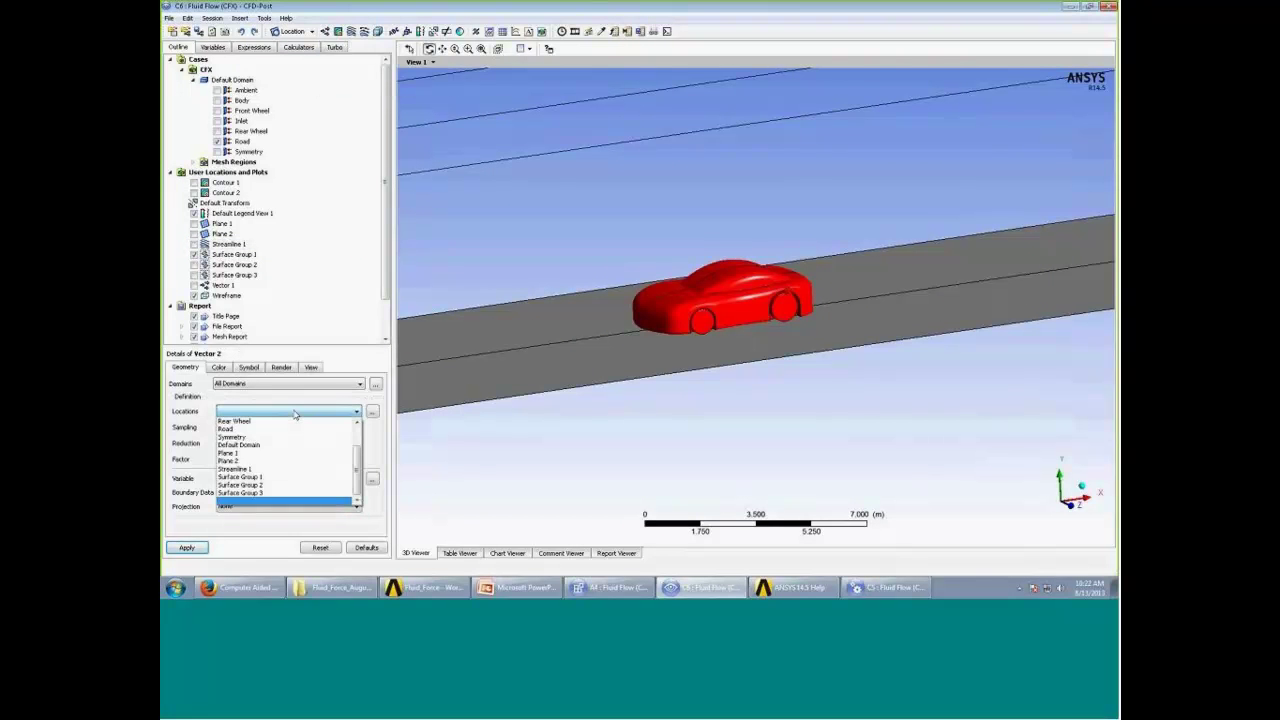
left_click(285, 433)
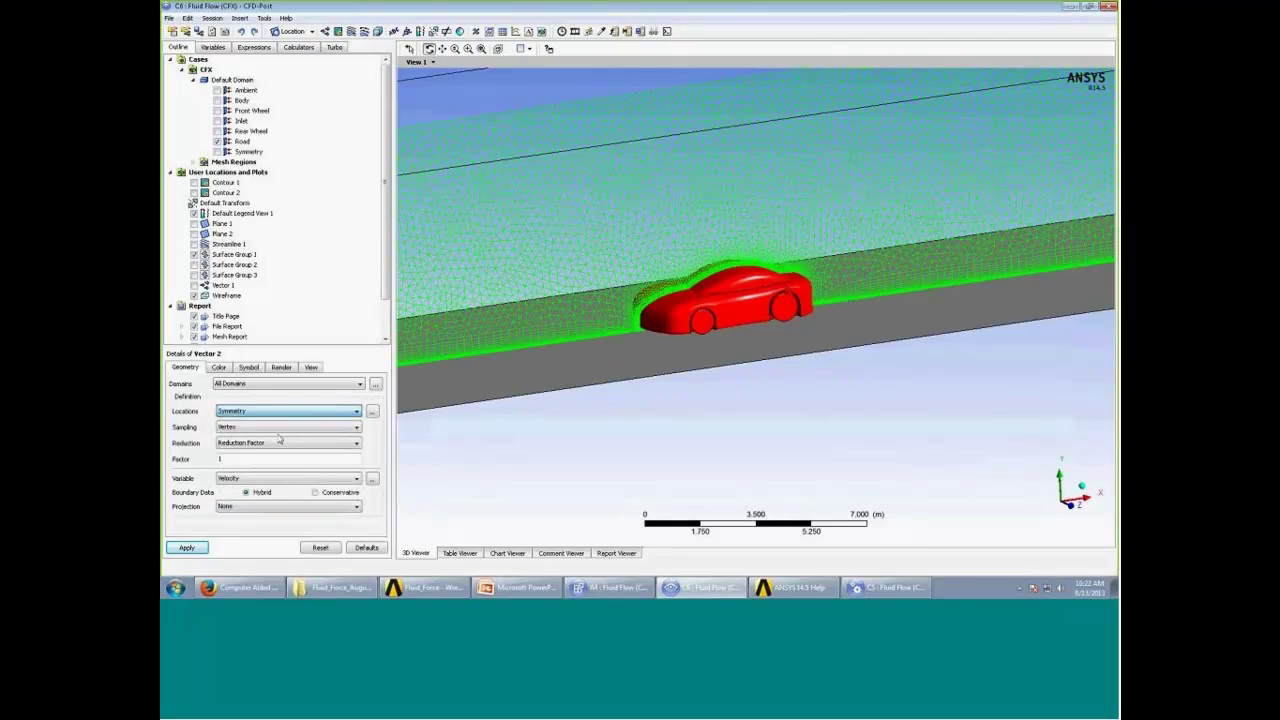
left_click(185, 550)
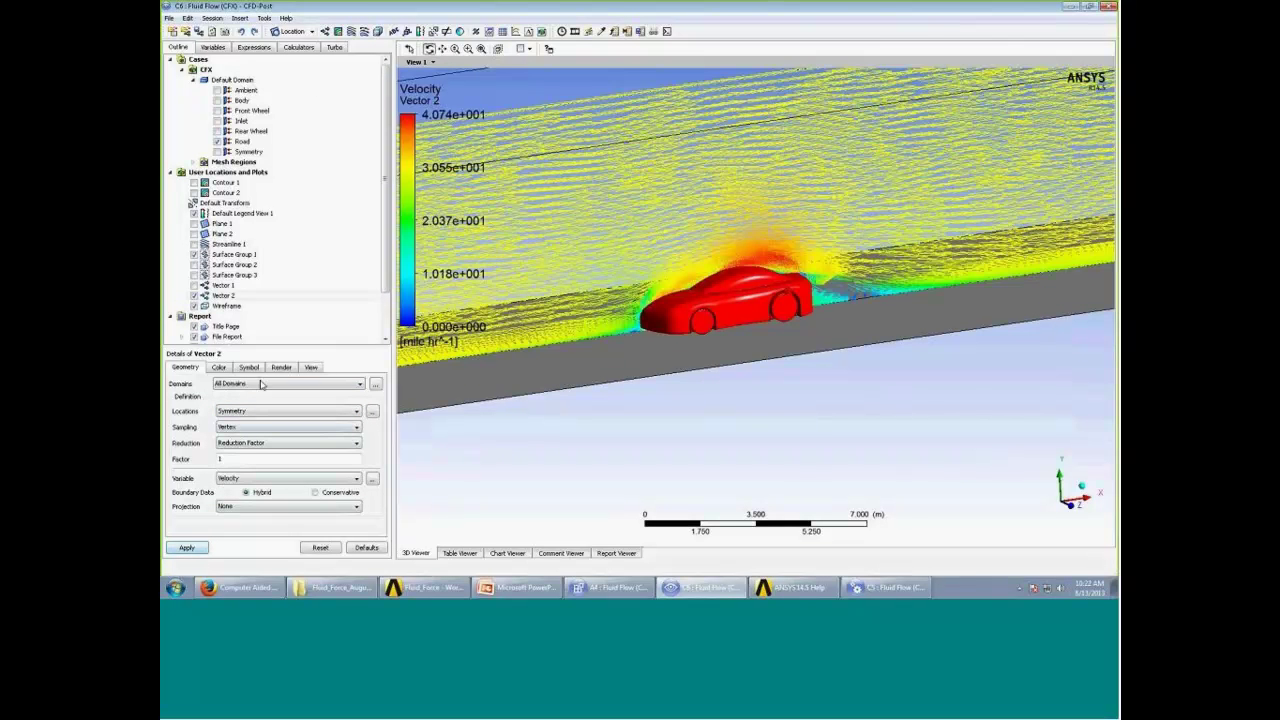
Set the symbol size of the new vector plot's line arrows to 0.1
left_click_drag(821, 391, 760, 390)
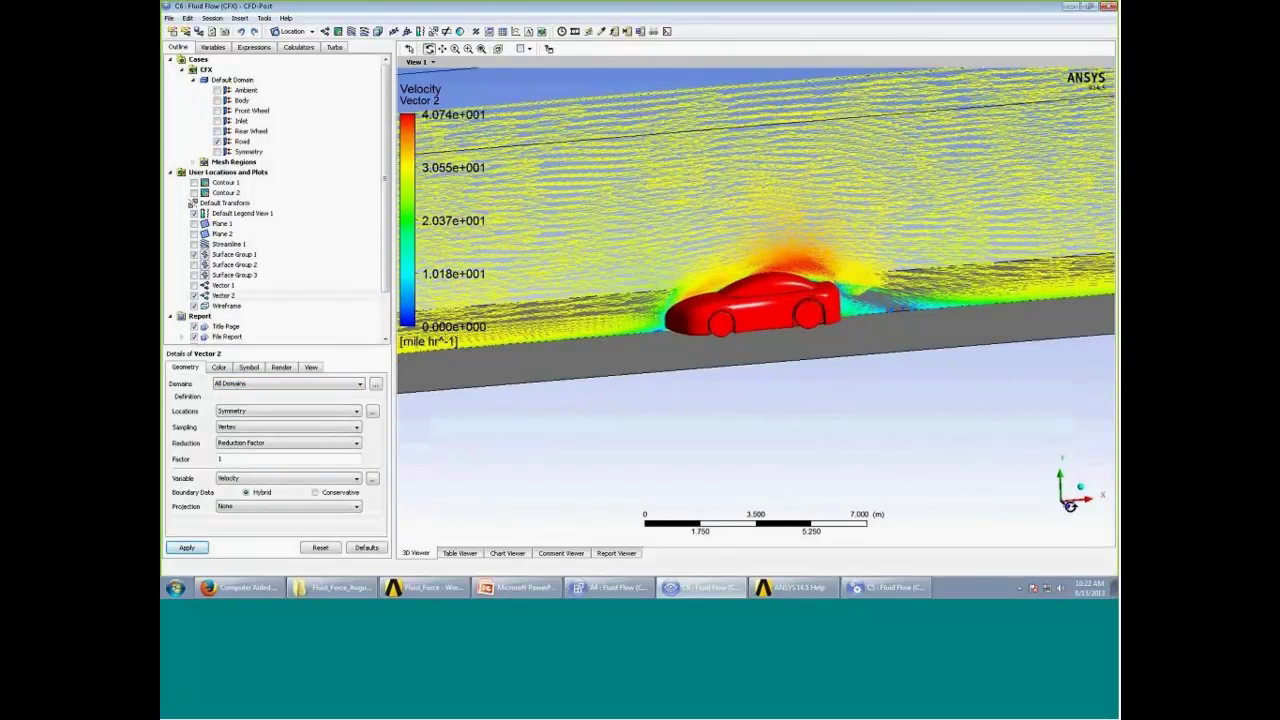
left_click(1067, 509)
right_click_drag(604, 295, 652, 322)
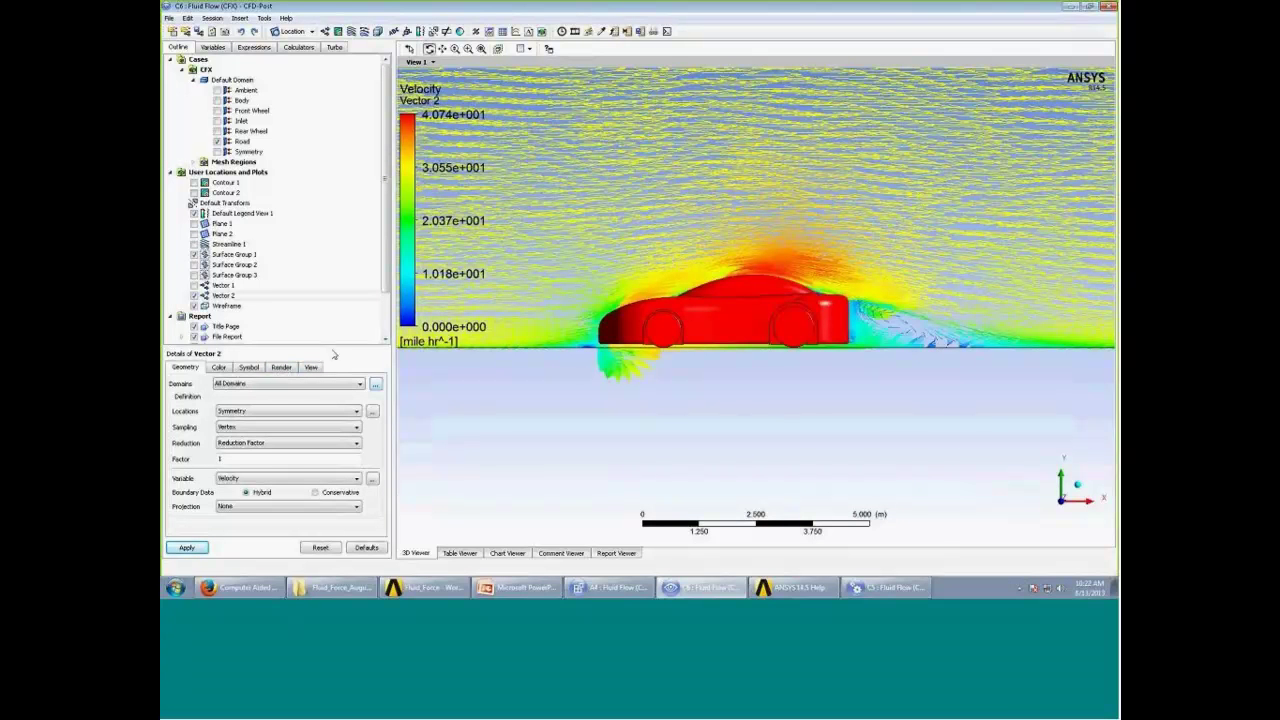
left_click(219, 368)
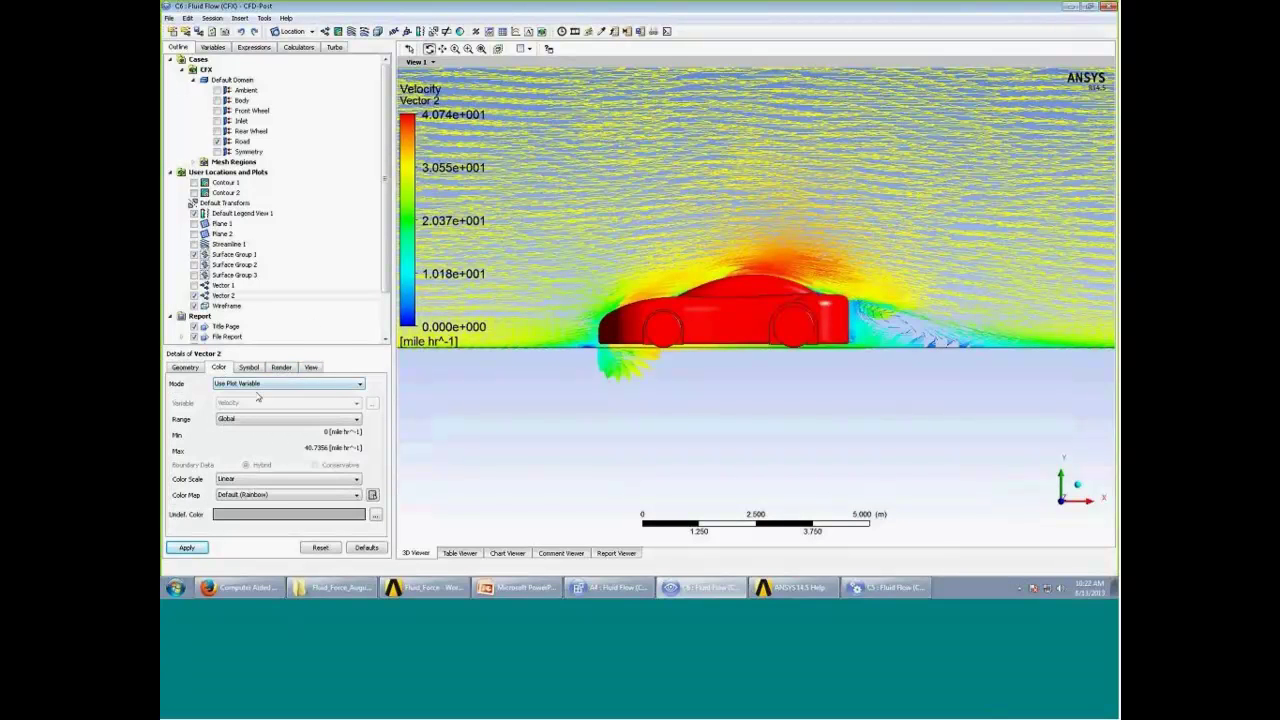
left_click(249, 368)
double_click(248, 400)
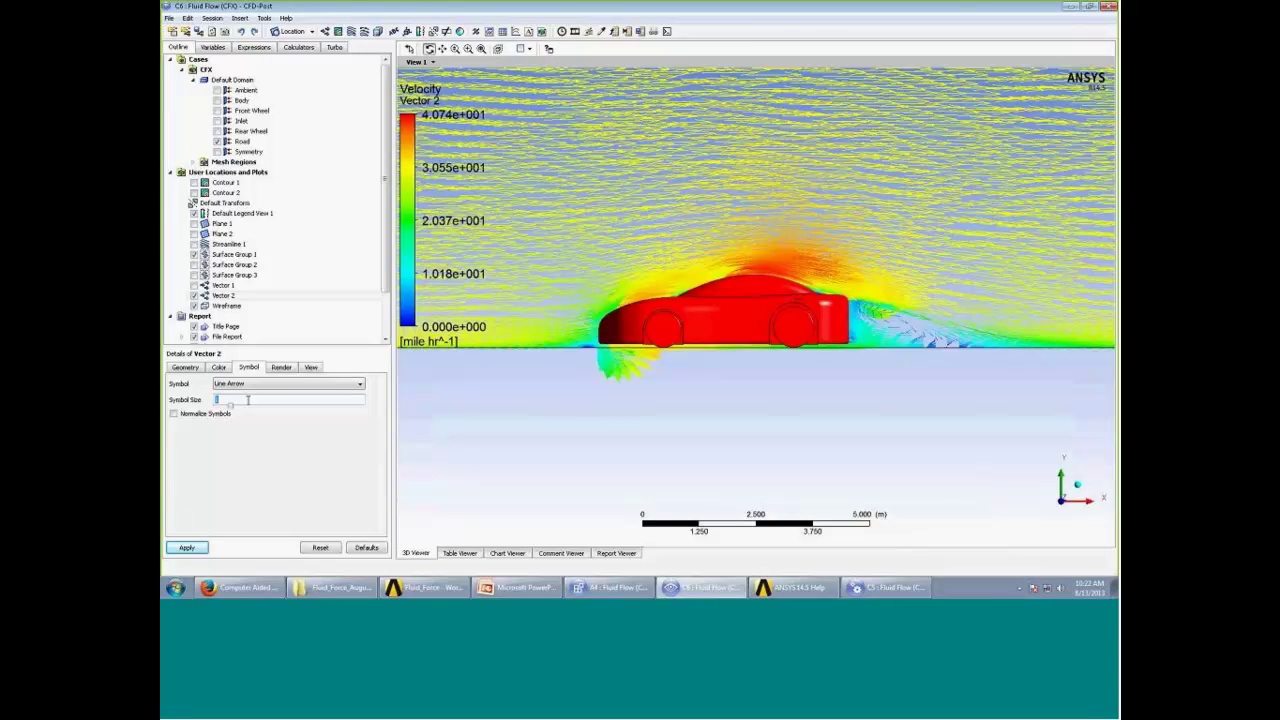
type("1")
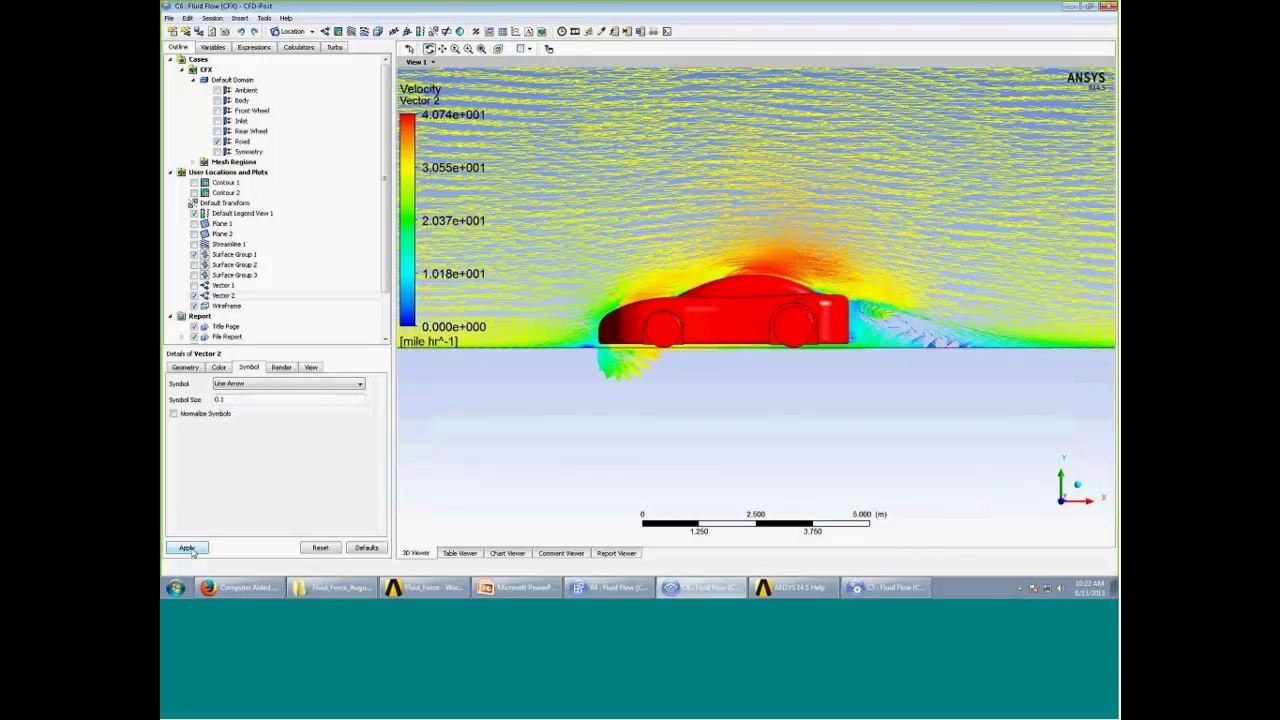
left_click(187, 547)
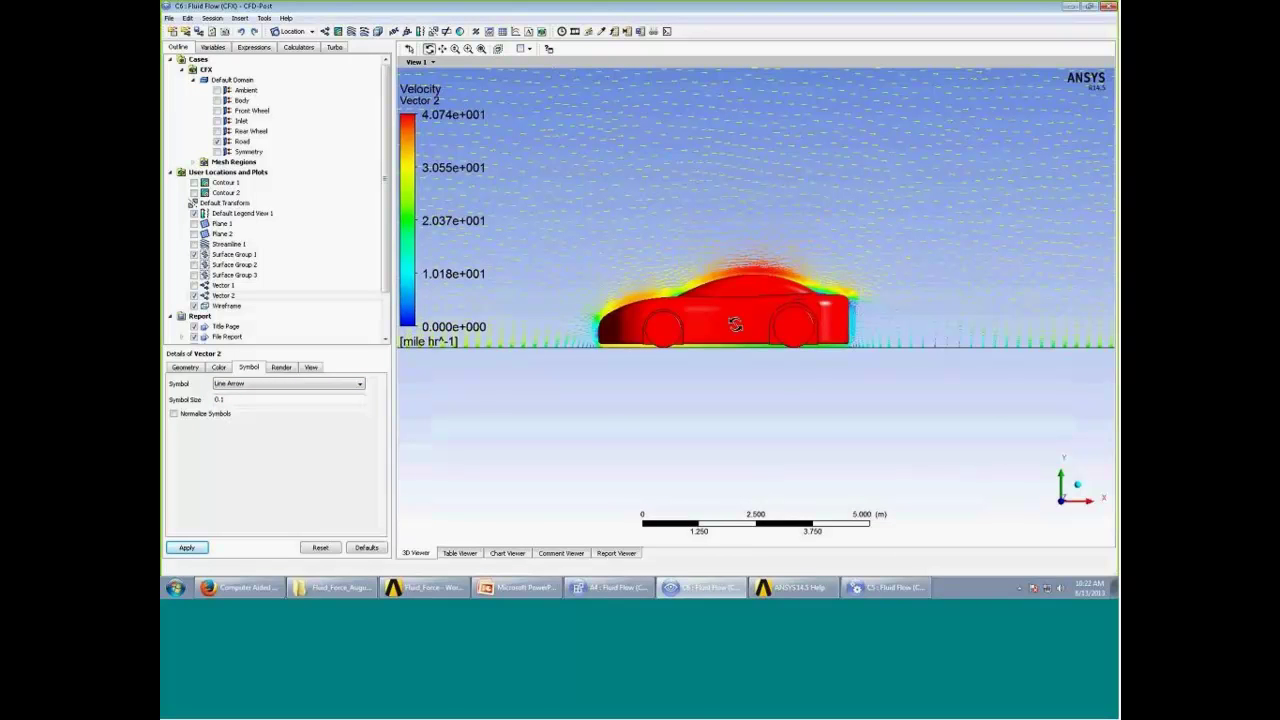
Examine the velocity vectors along the symmetry plane at the car's nose, windshield base, roof and rear end
right_click_drag(803, 264, 617, 386)
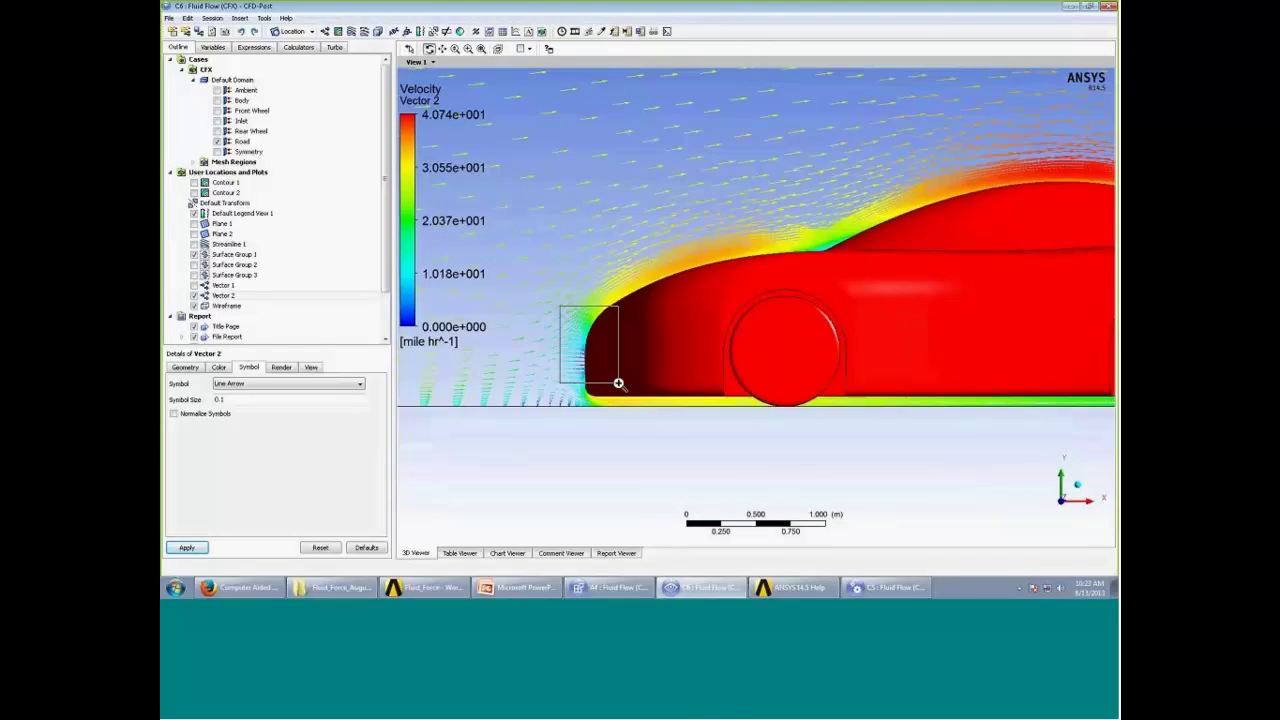
left_click_drag(836, 276, 764, 381)
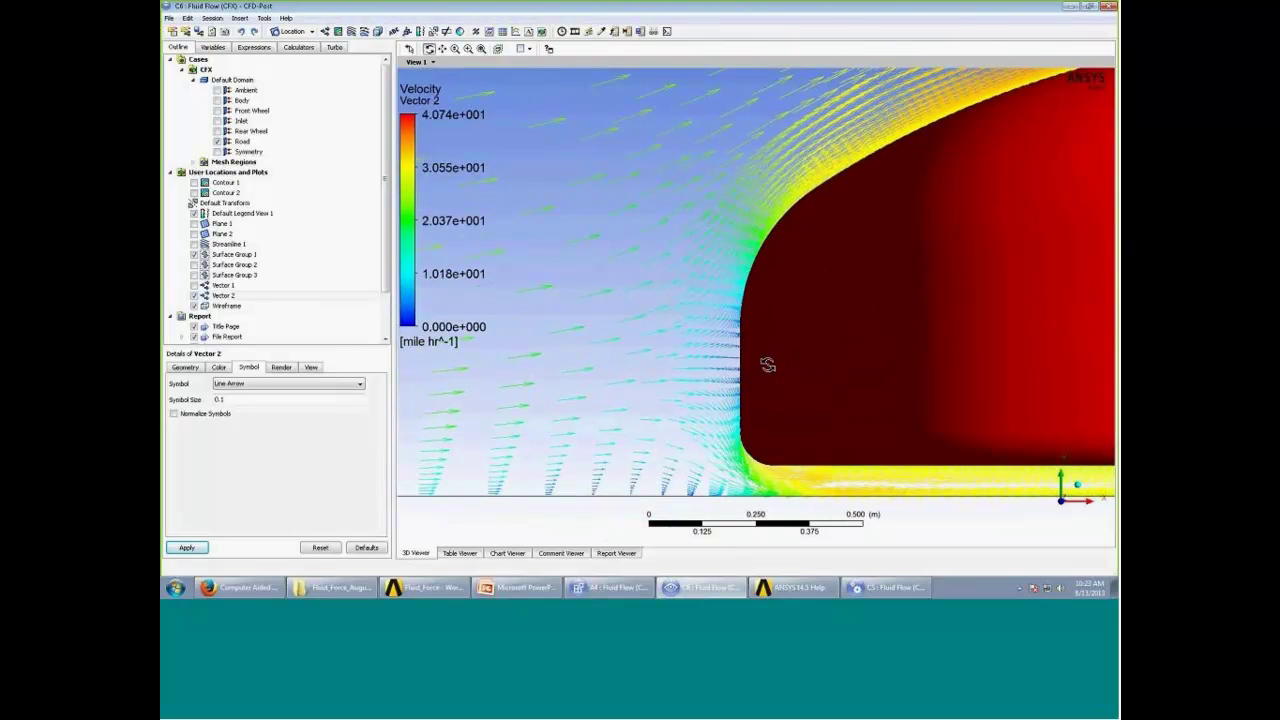
scroll(821, 334, "down", 5)
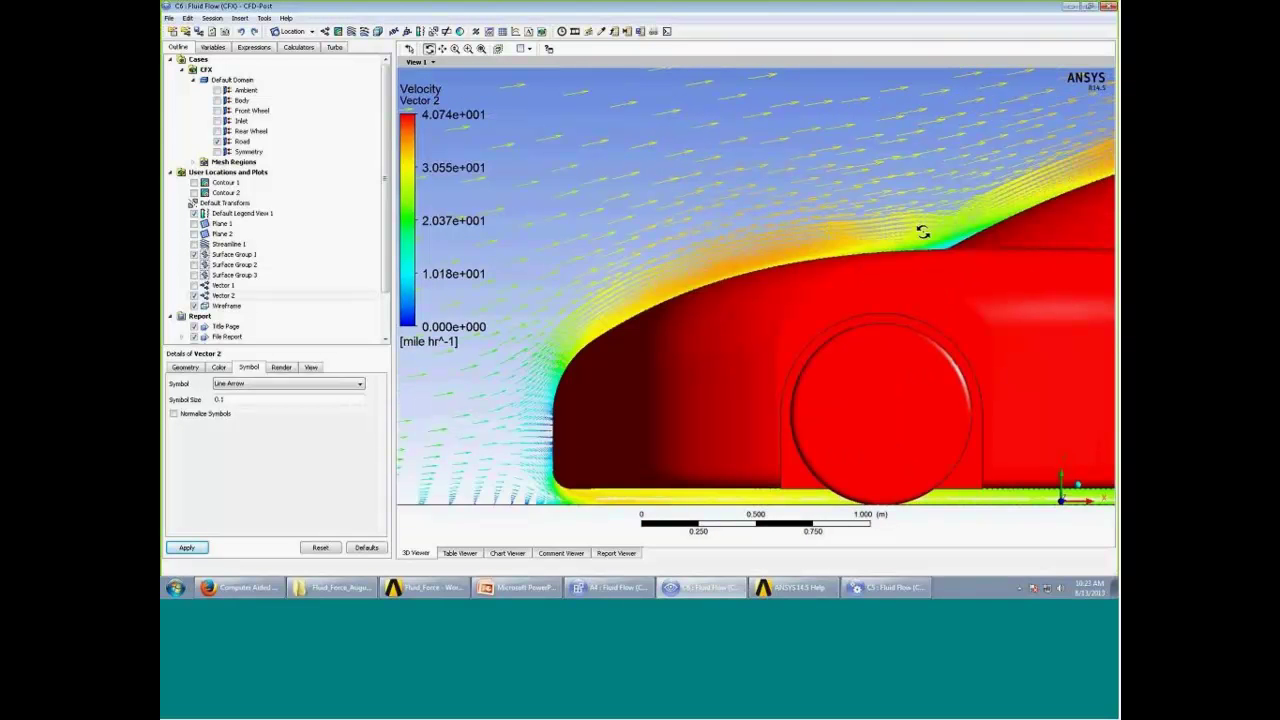
right_click_drag(905, 230, 946, 266)
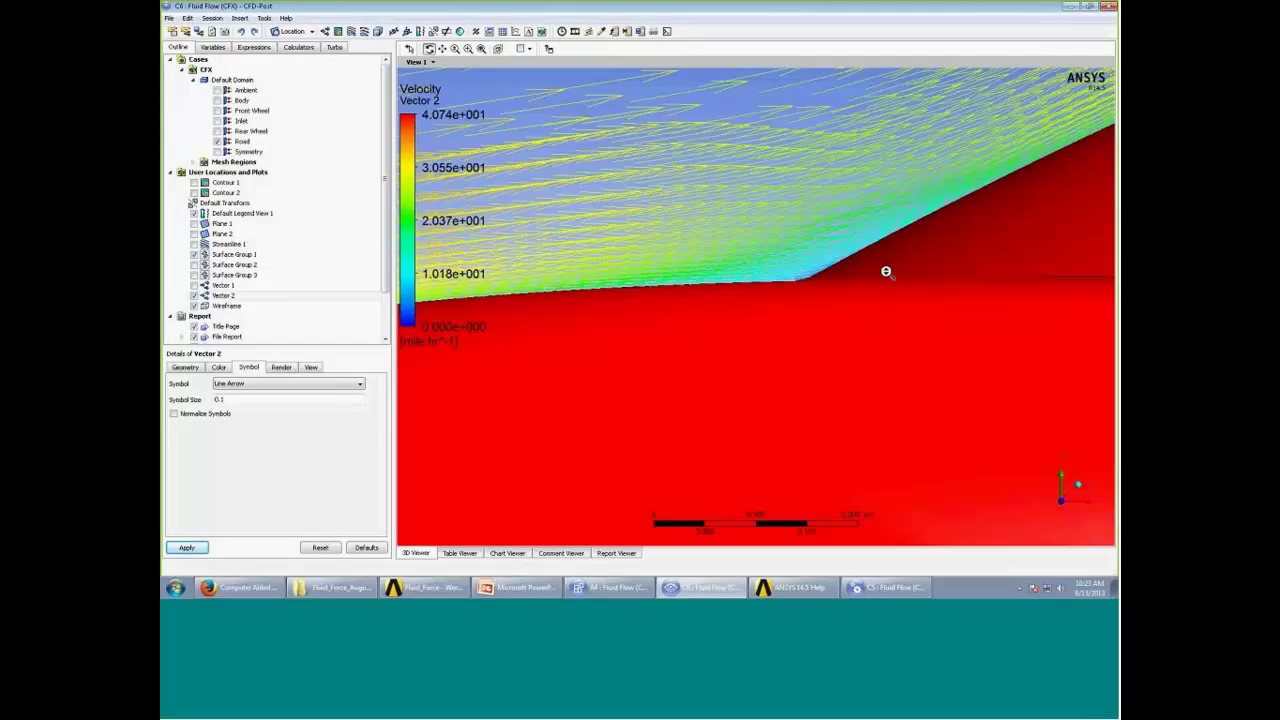
scroll(886, 271, "down", 5)
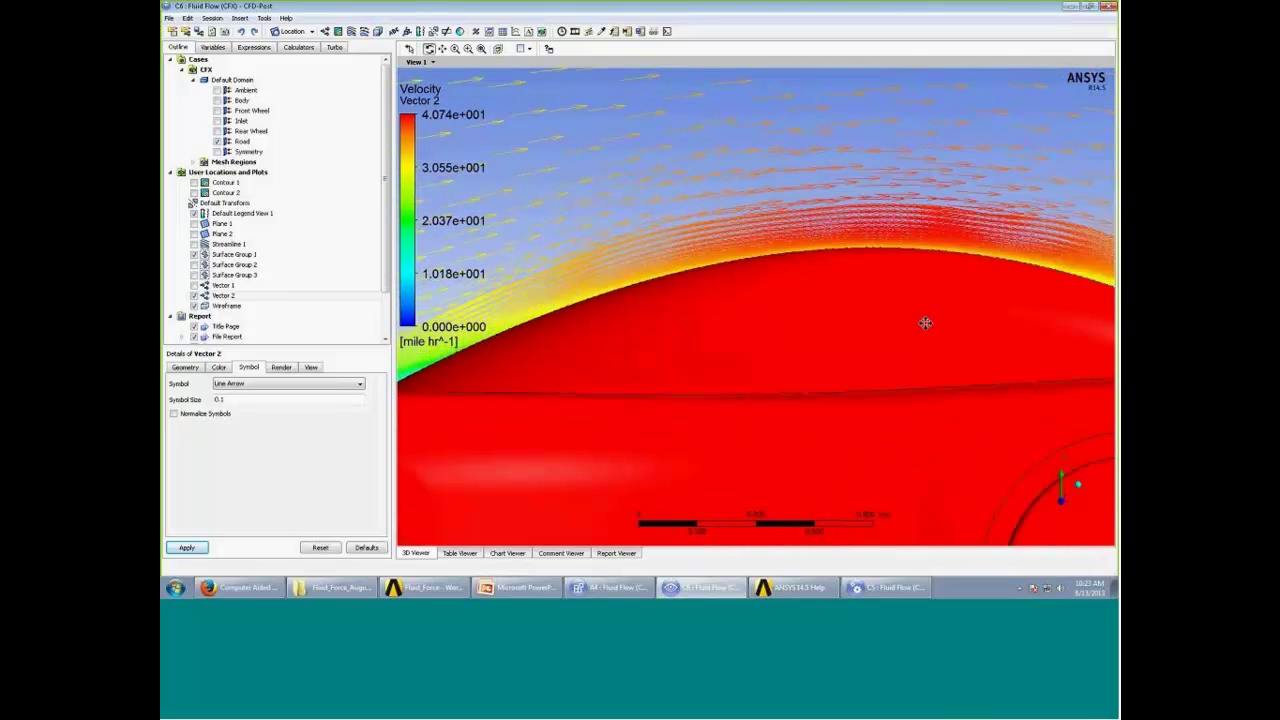
scroll(925, 323, "down", 3)
scroll(914, 300, "up", 2)
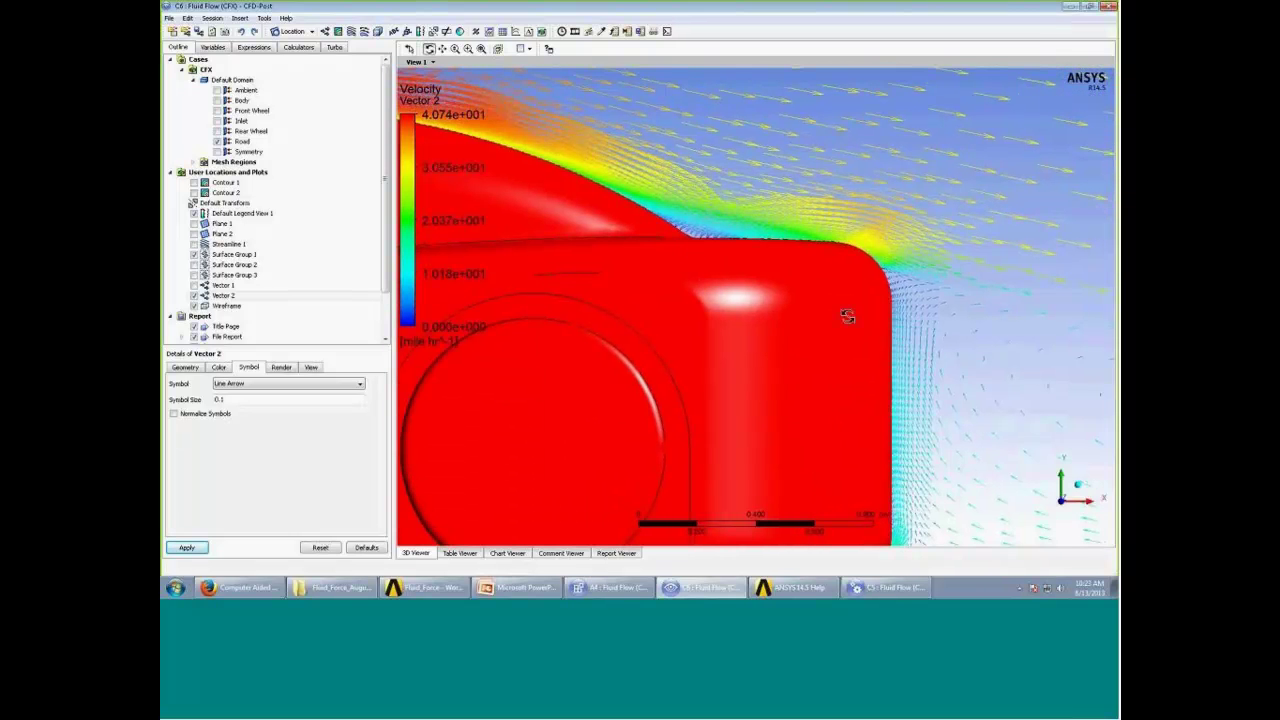
scroll(872, 308, "down", 4)
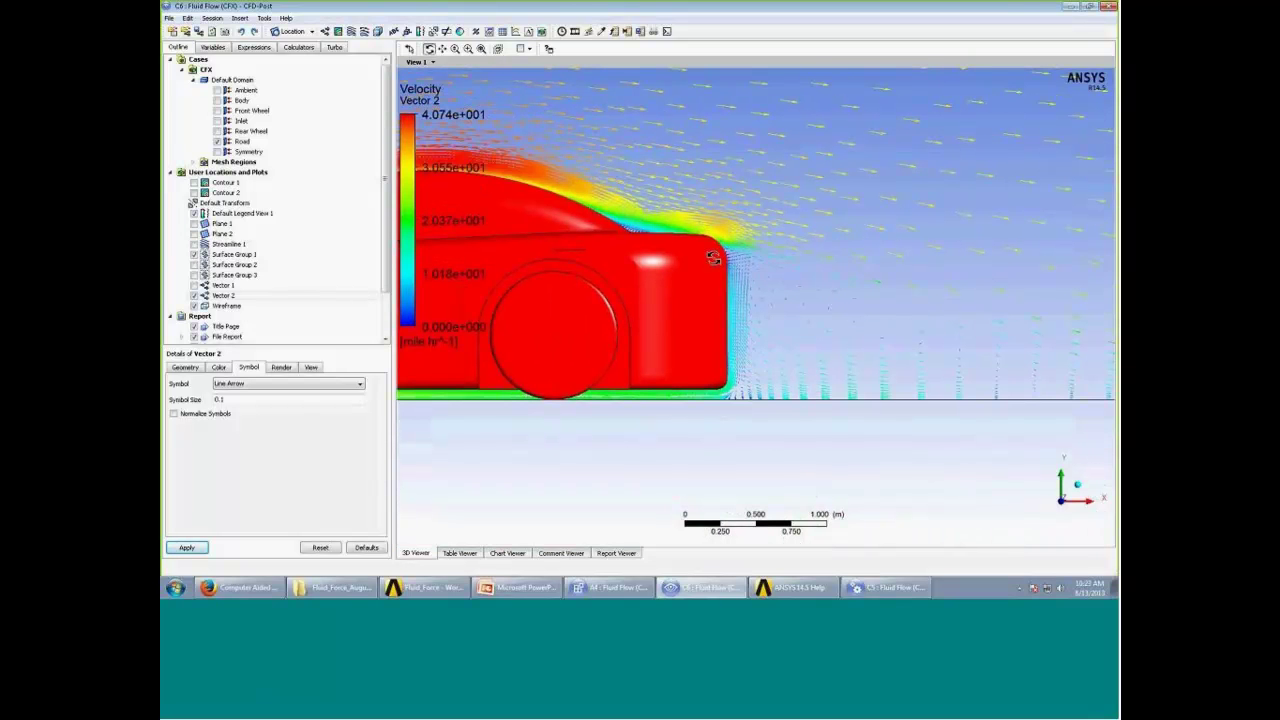
left_click_drag(609, 209, 622, 352)
key("z")
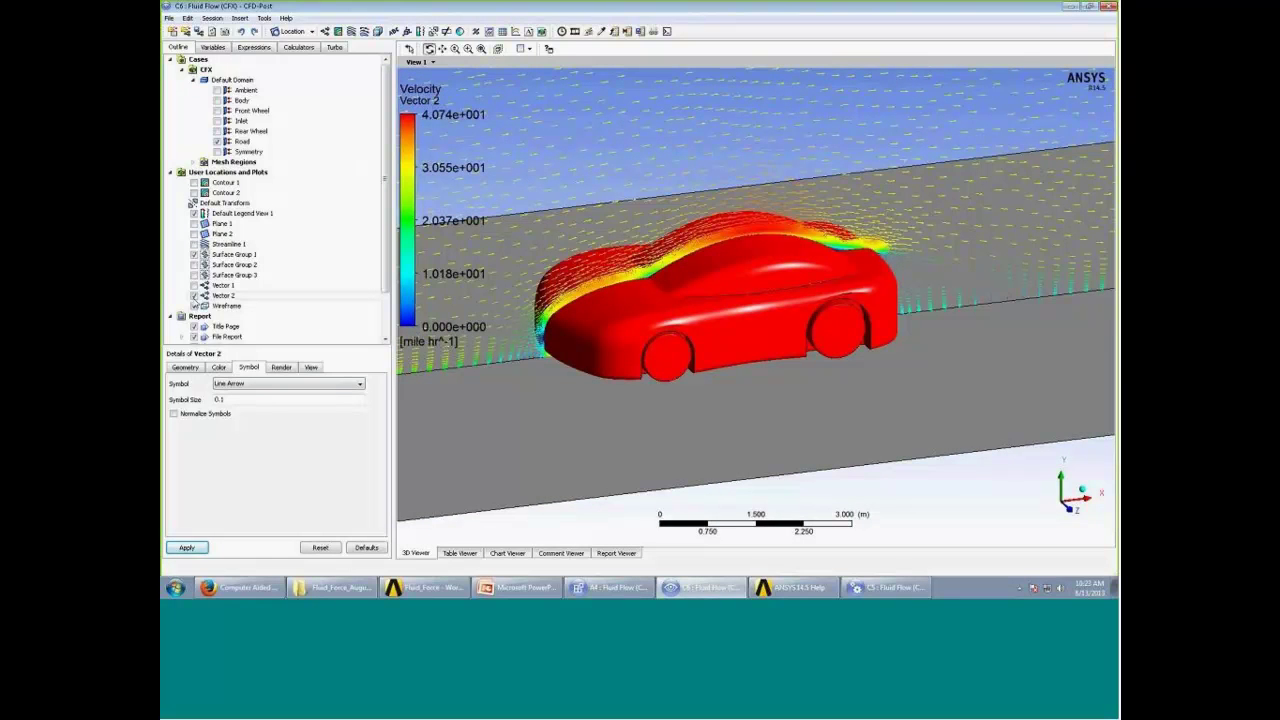
Hide Vector 2 and Surface Group 1, and insert a new contour plot named Contour 3
left_click(194, 296)
left_click(194, 254)
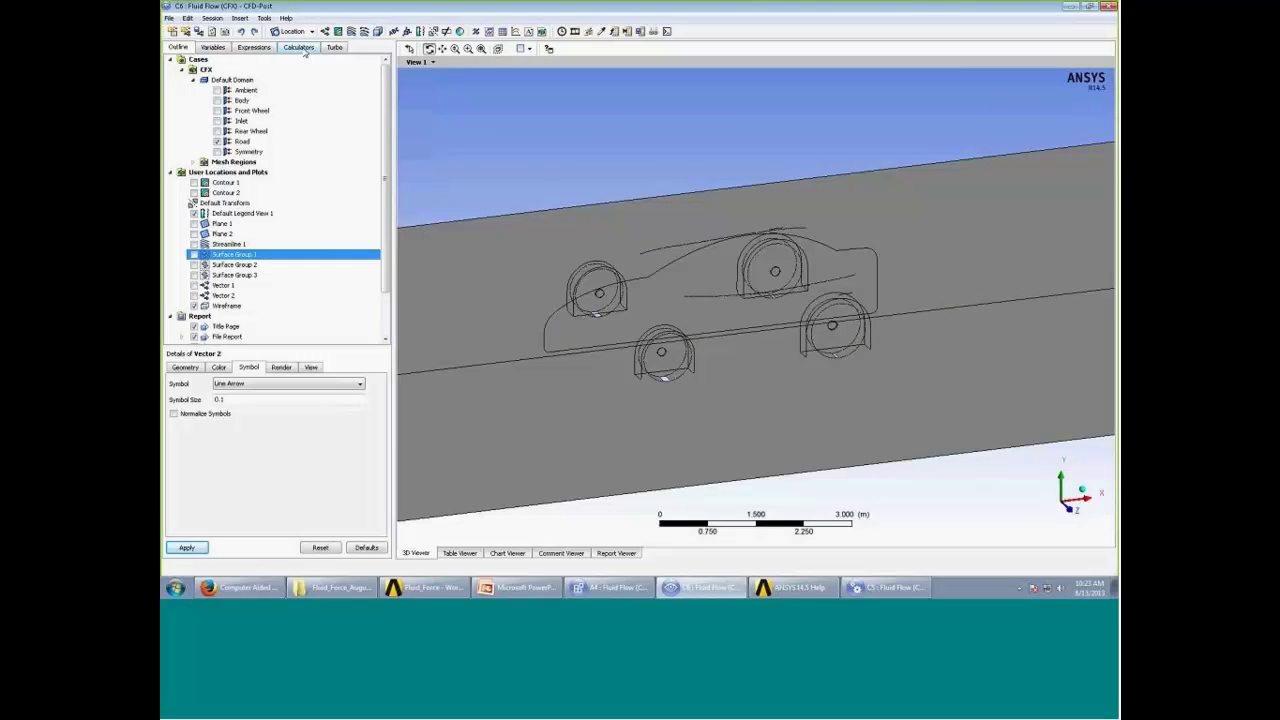
left_click(338, 31)
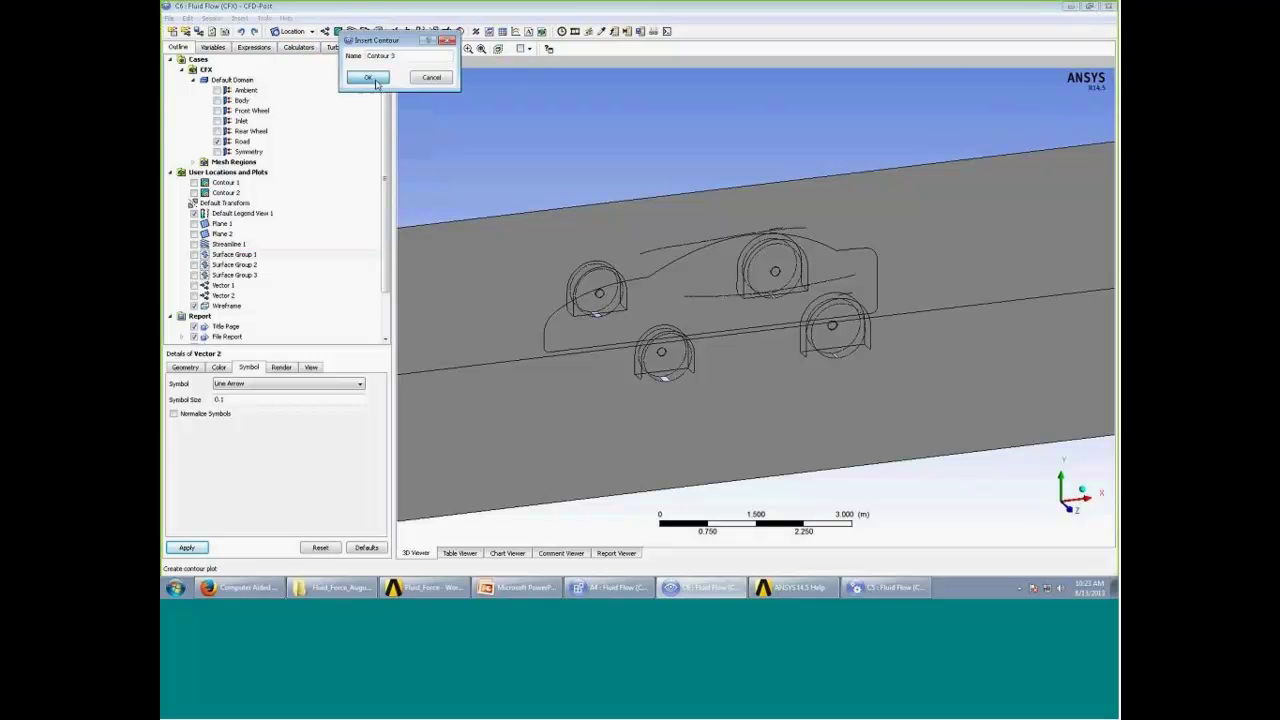
left_click(368, 78)
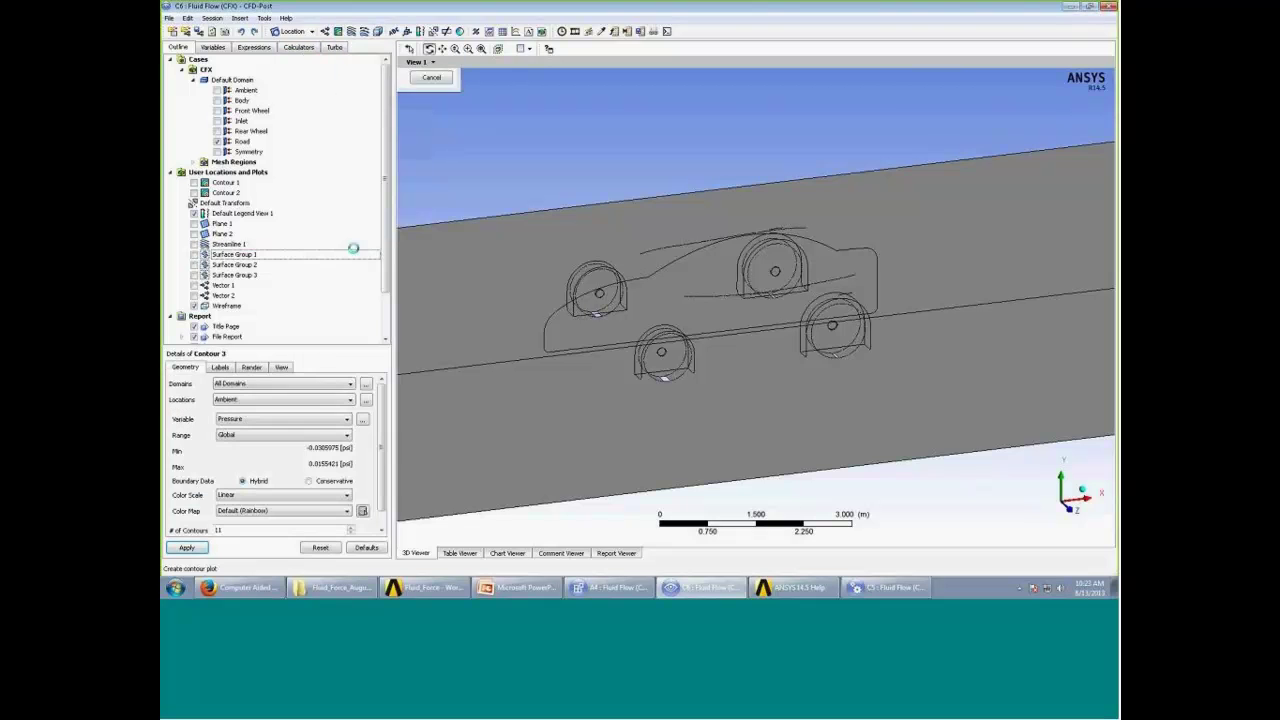
Plot Contour 3 on Surface Group 3 using the Pressure variable with a Local range
left_click(330, 401)
left_click(280, 483)
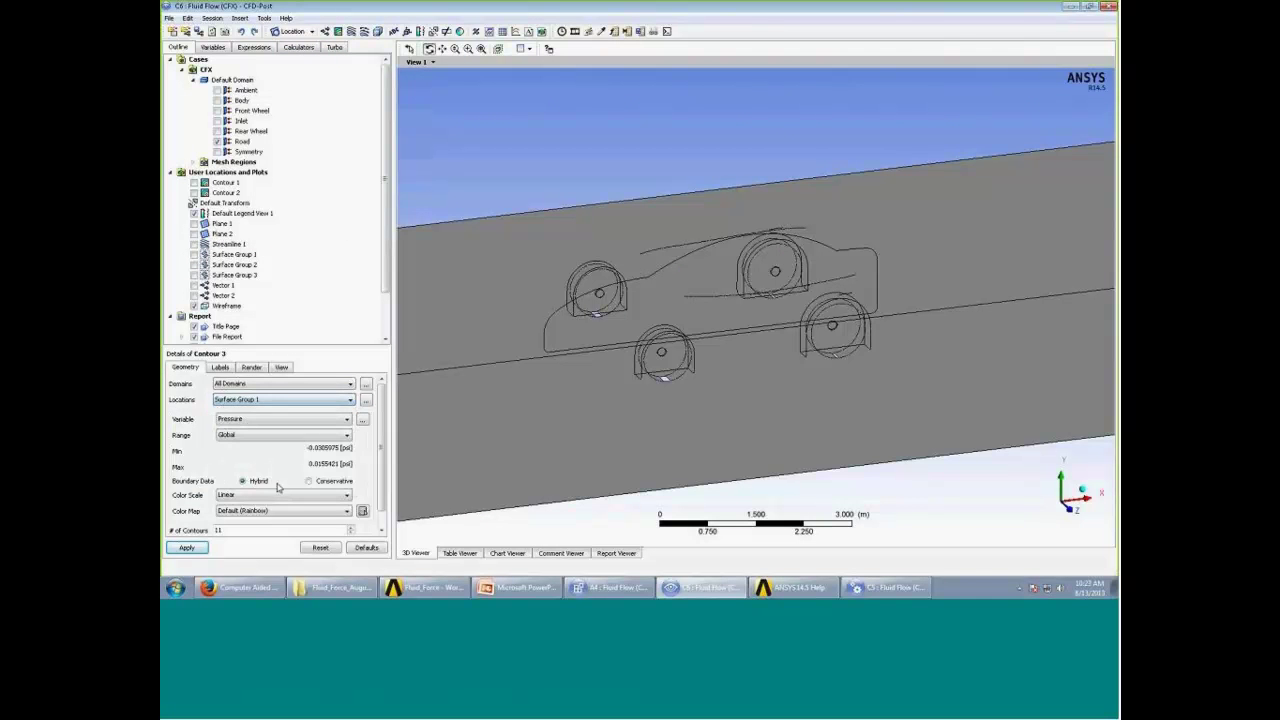
left_click(338, 401)
scroll(288, 487, "down", 1)
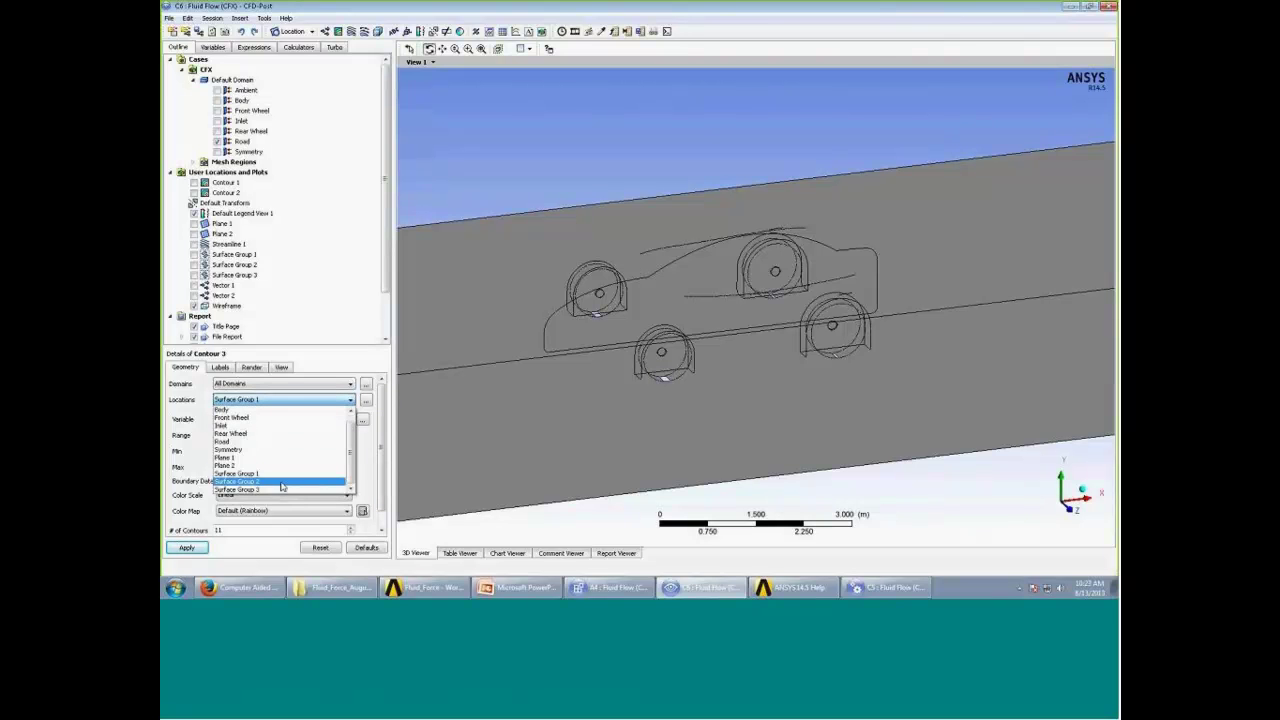
left_click(285, 489)
left_click(295, 435)
left_click(230, 455)
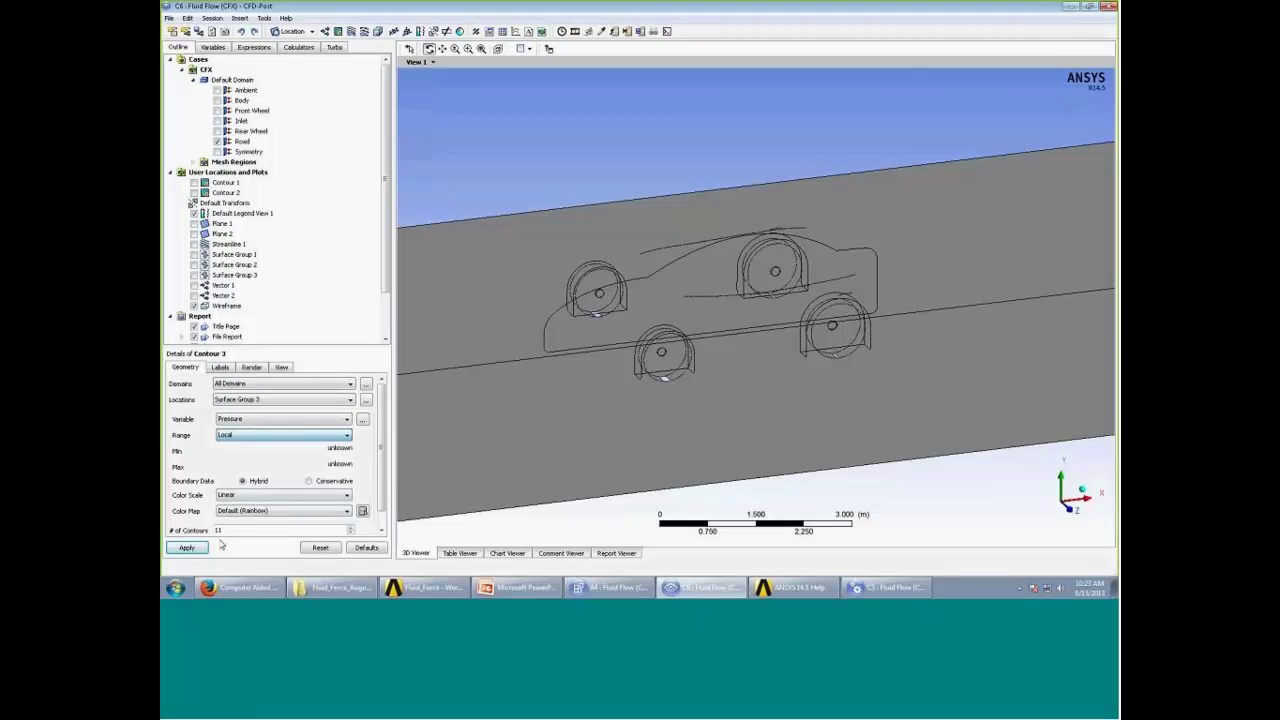
left_click(187, 547)
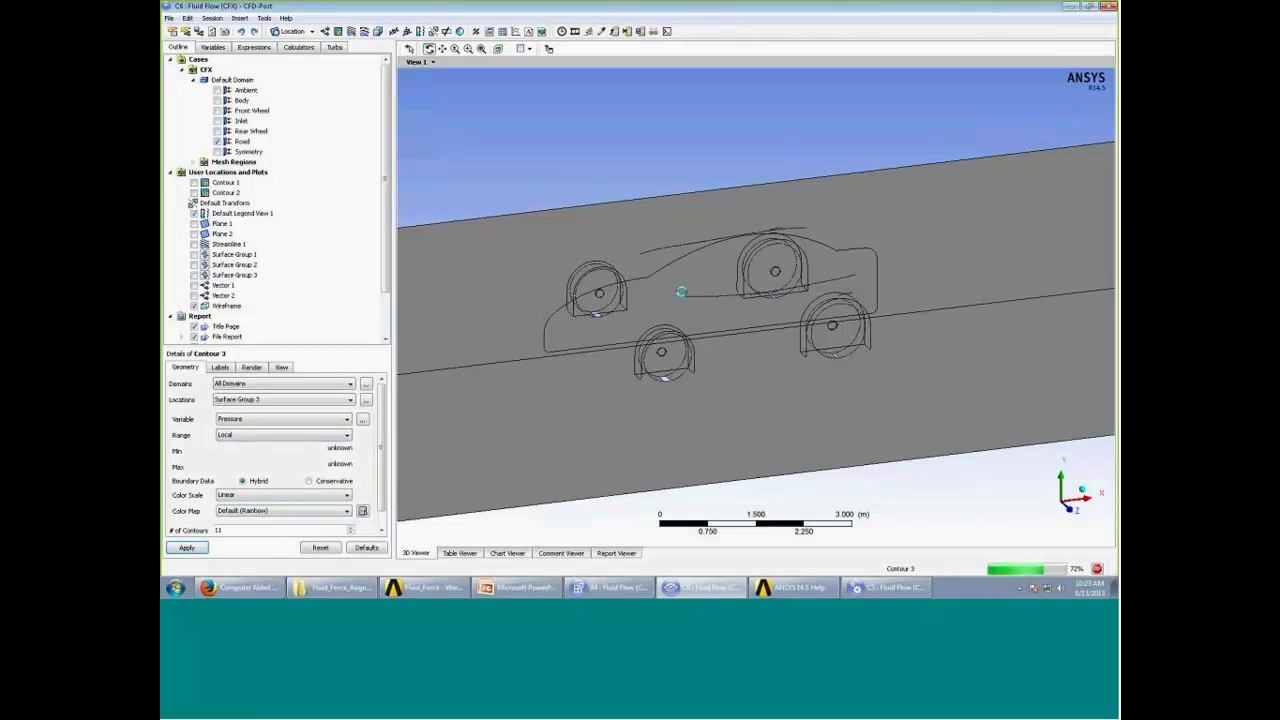
Hide Contour 3 and display Contour 1 on the car instead
left_click_drag(660, 270, 800, 352)
left_click_drag(678, 333, 762, 342)
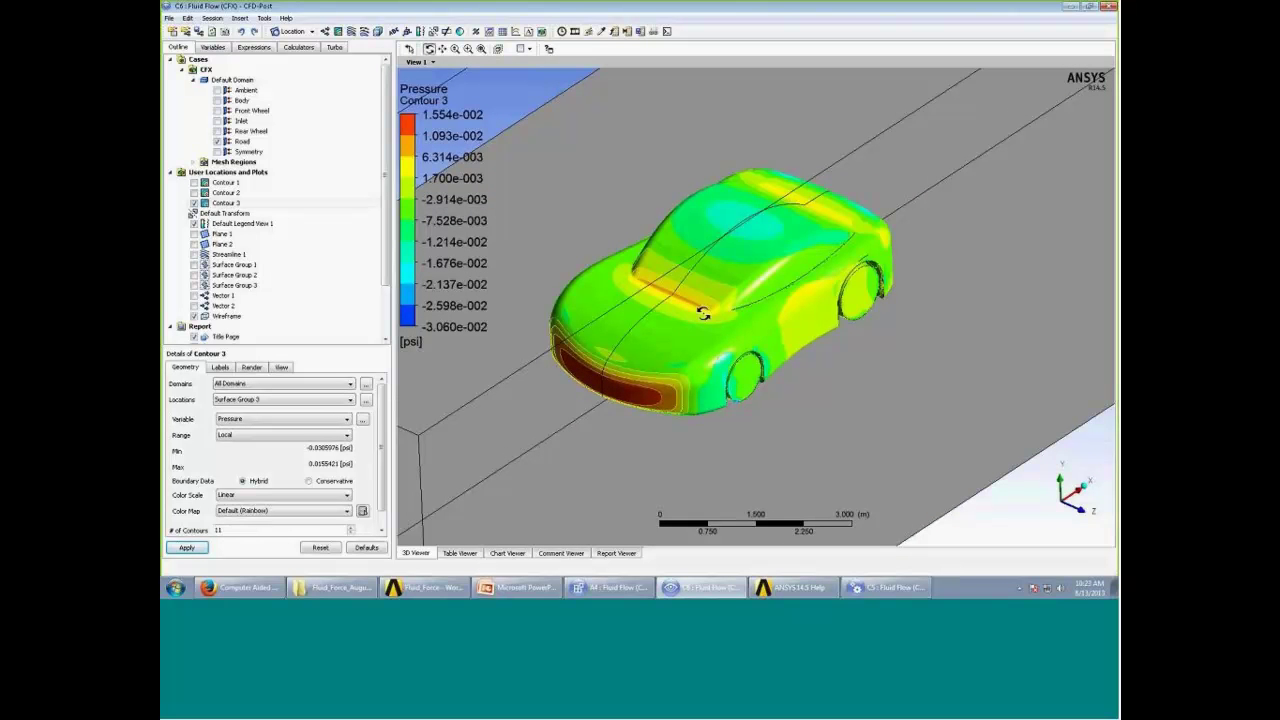
left_click_drag(851, 357, 811, 375)
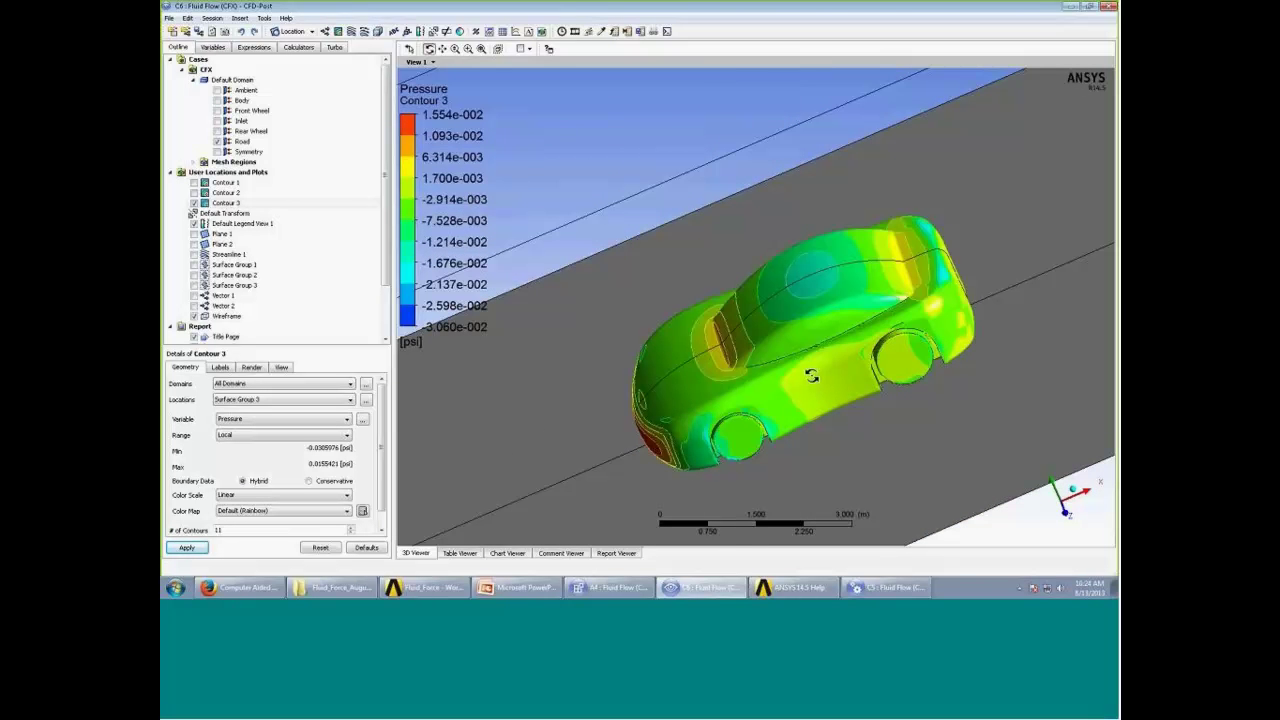
left_click_drag(619, 426, 672, 387)
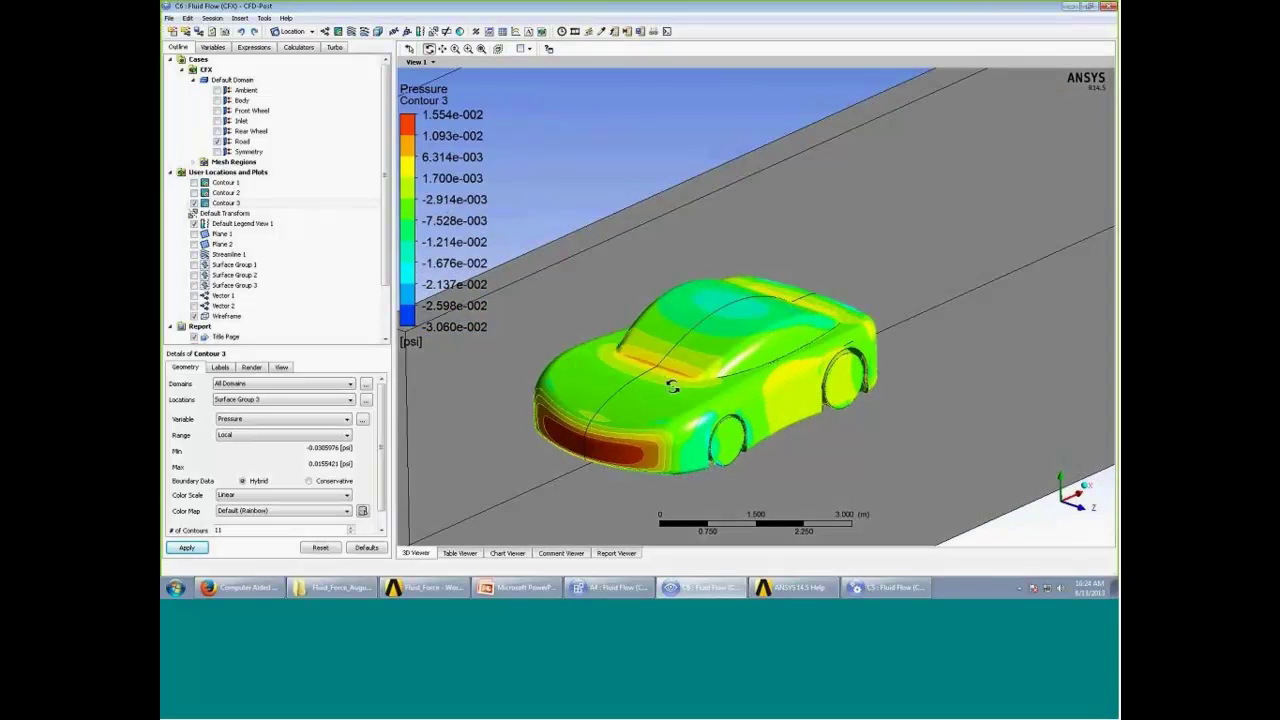
left_click(280, 435)
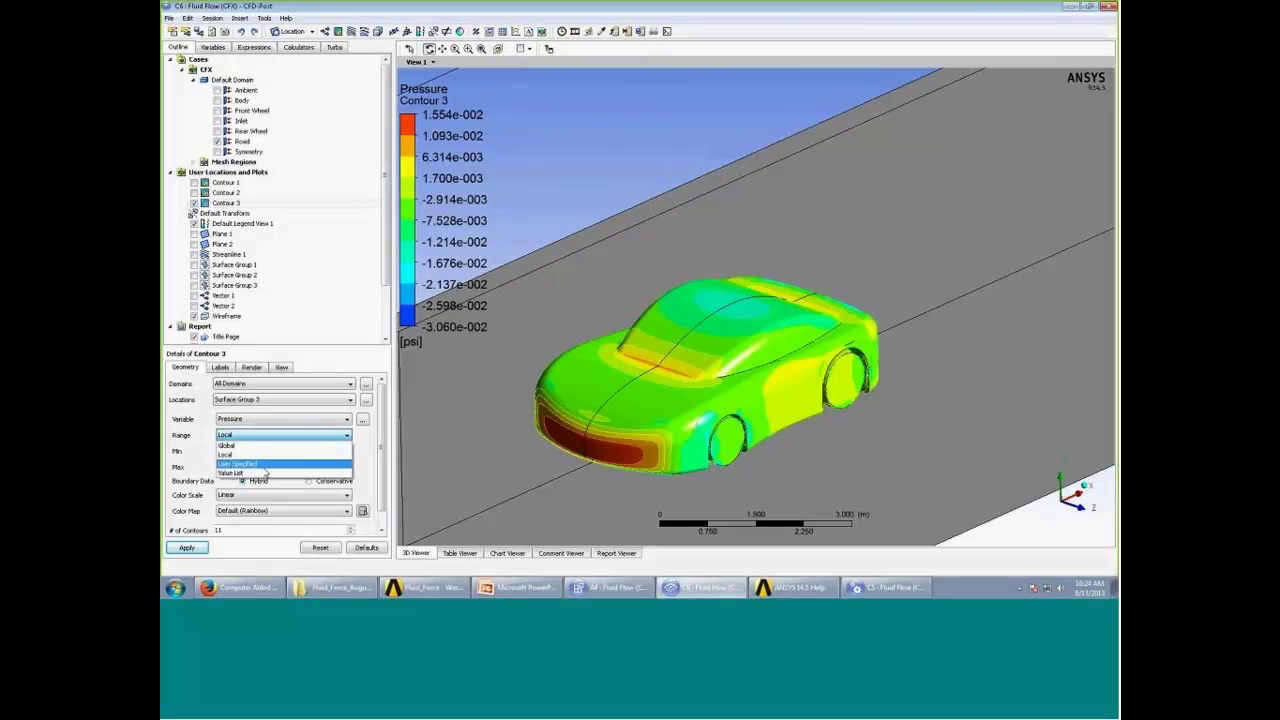
left_click(255, 465)
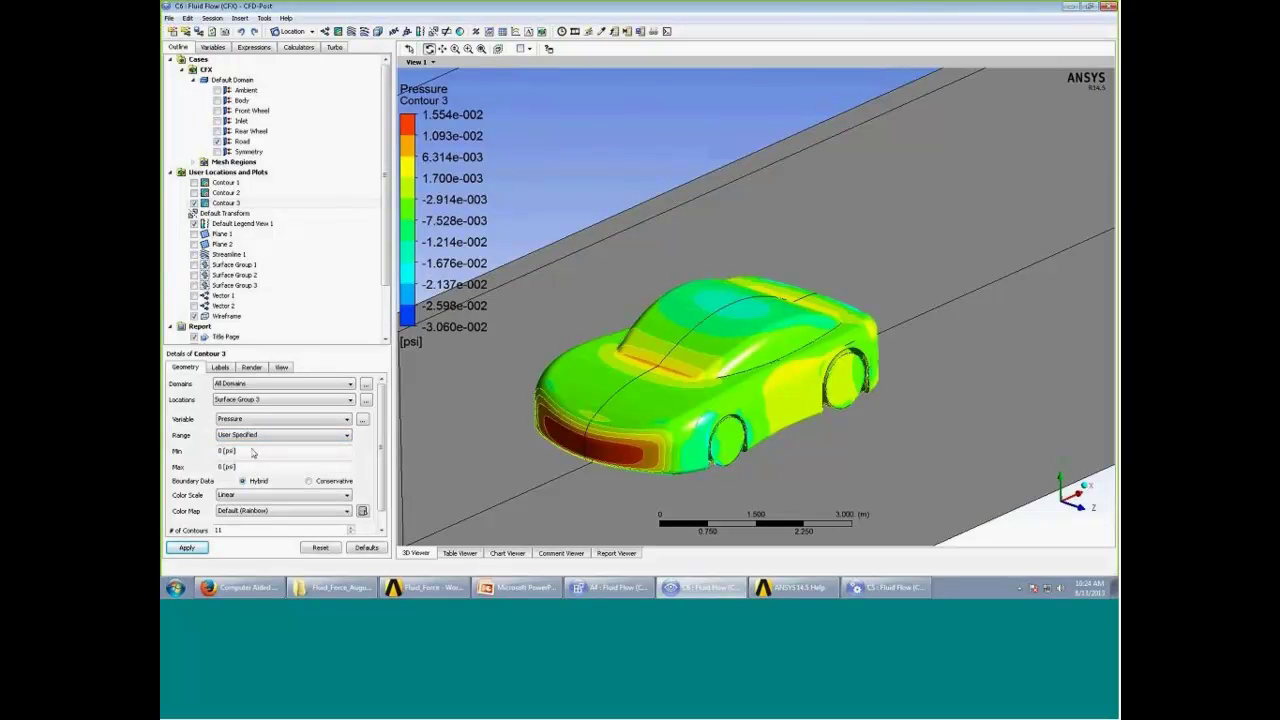
left_click(194, 203)
left_click(194, 182)
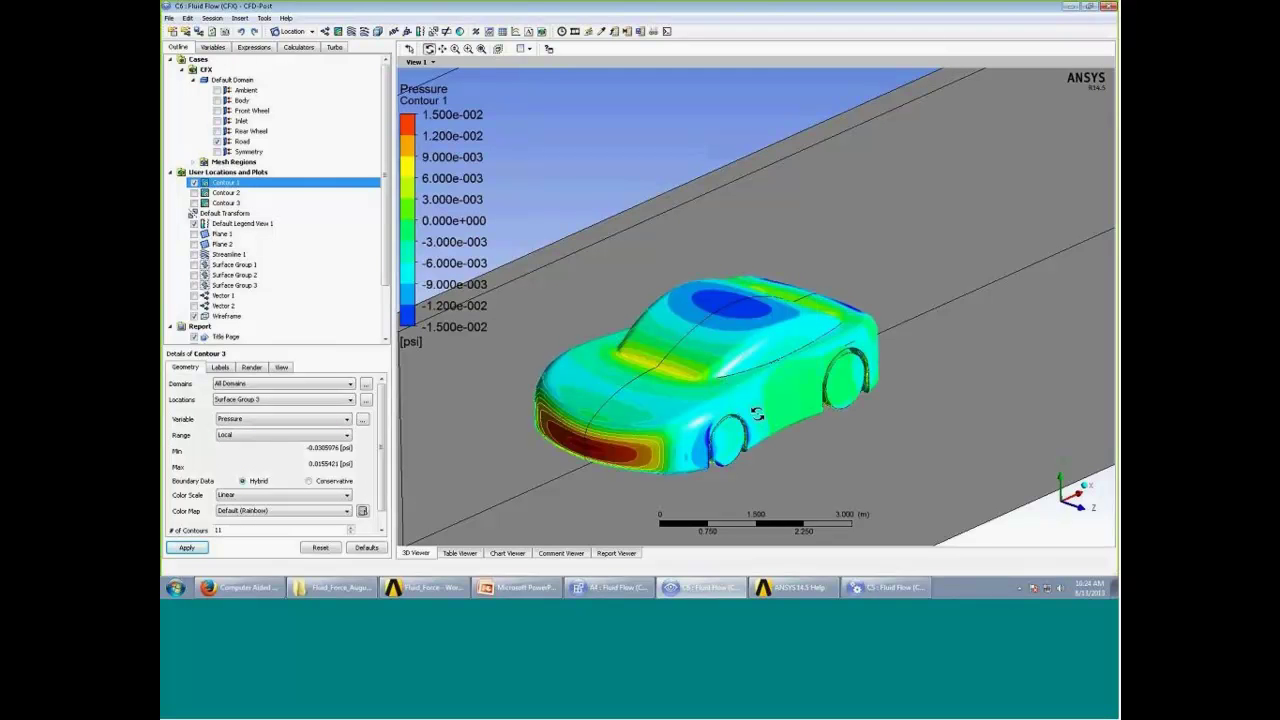
Examine the Contour 1 pressure distribution over the car's nose, windshield, roof and side
left_click_drag(760, 420, 789, 423)
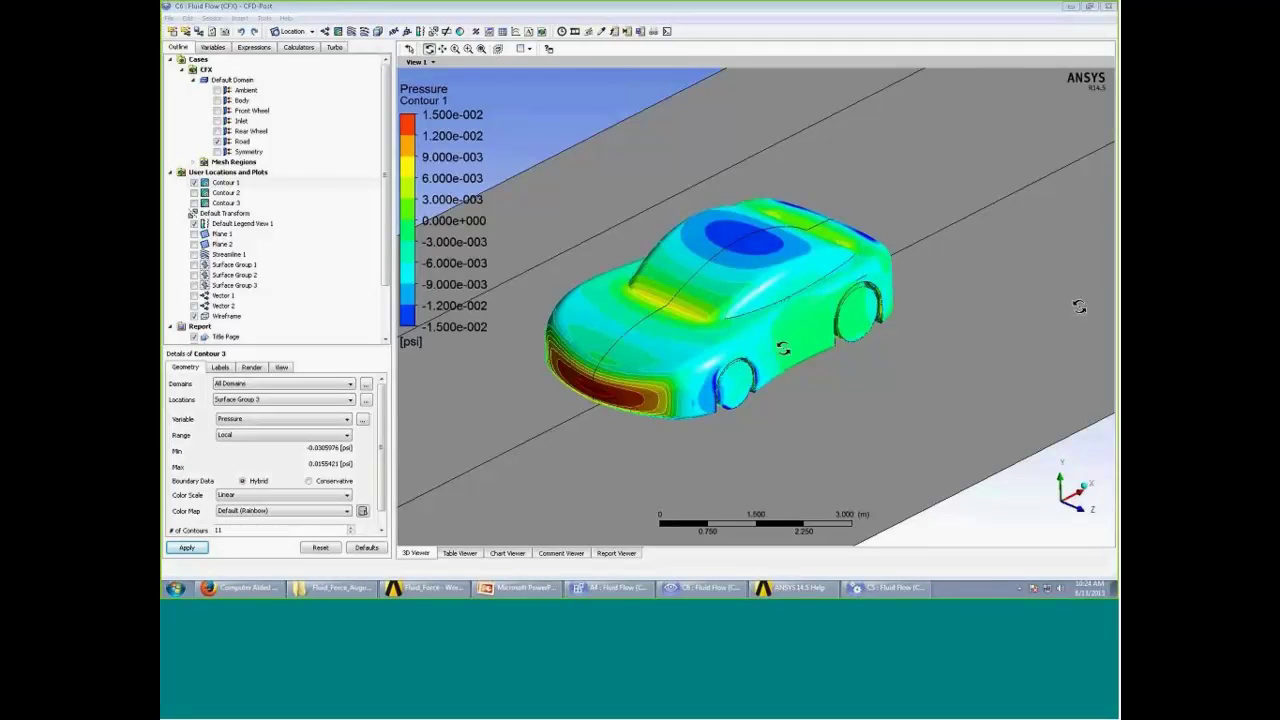
left_click_drag(783, 345, 762, 338)
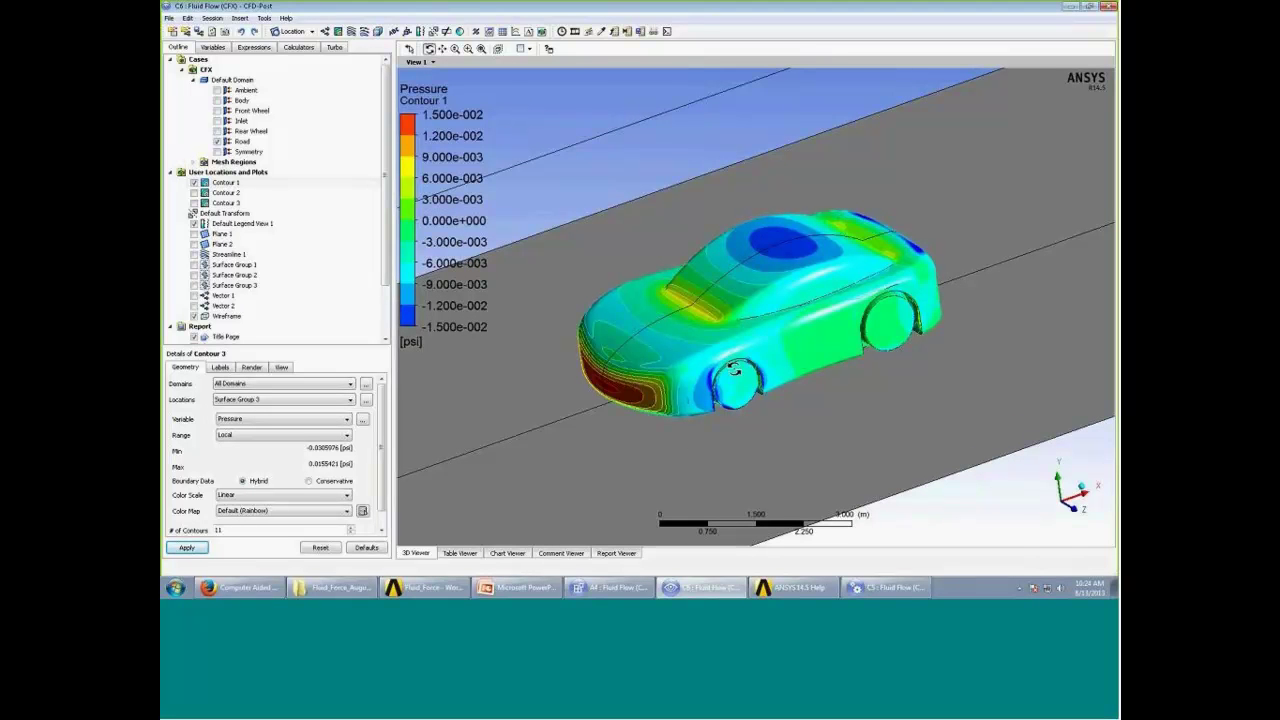
left_click_drag(712, 318, 440, 232)
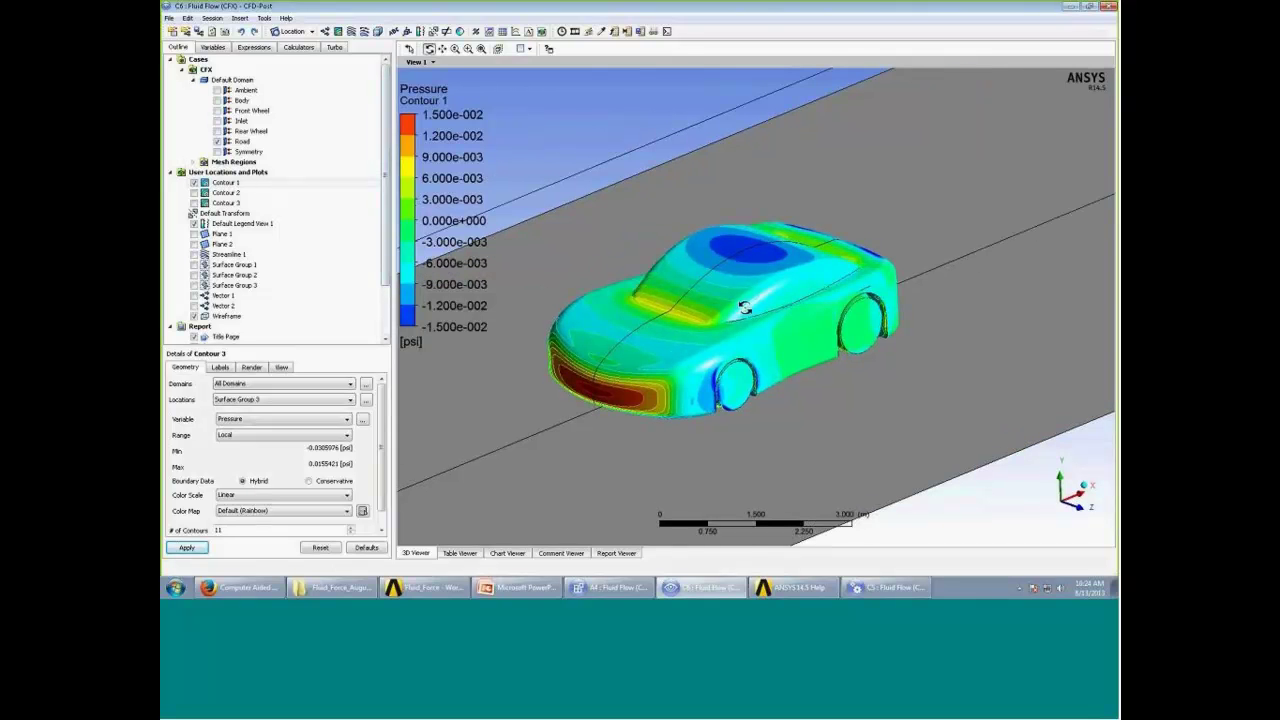
left_click_drag(745, 305, 791, 284)
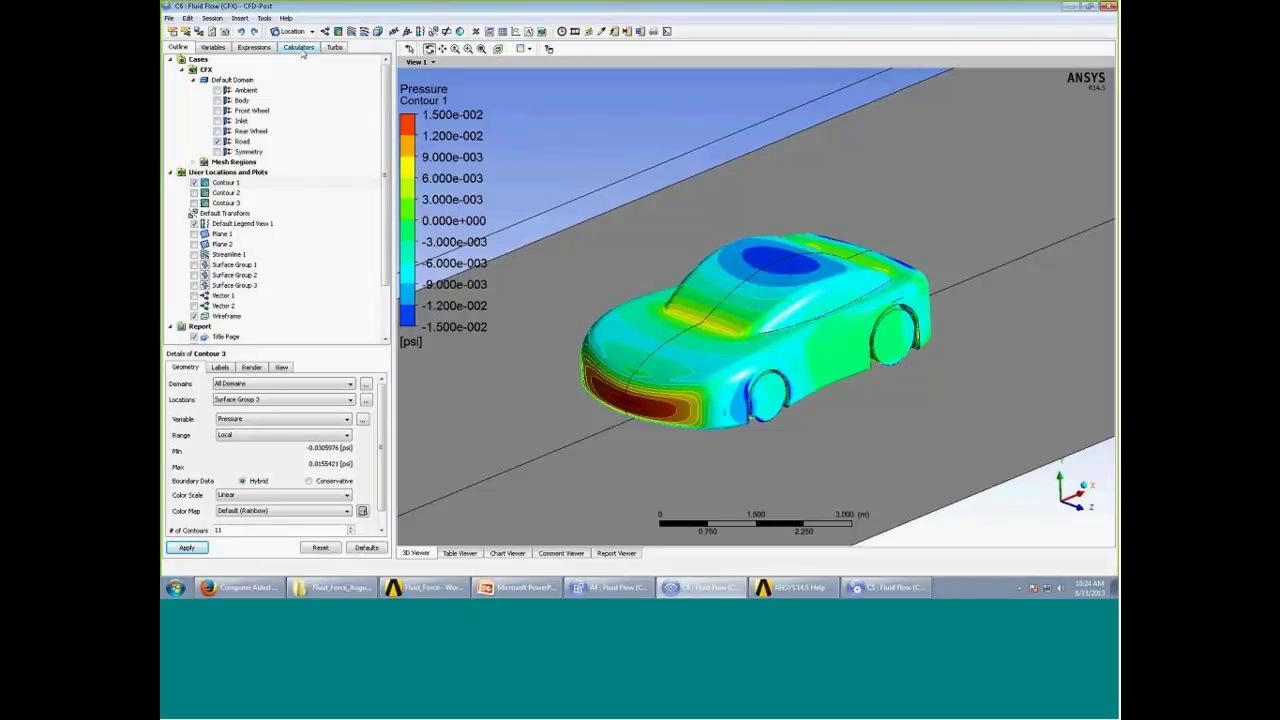
Calculate the force on the Front Wheel in the global X direction with the Function Calculator
left_click(300, 48)
left_click(214, 79)
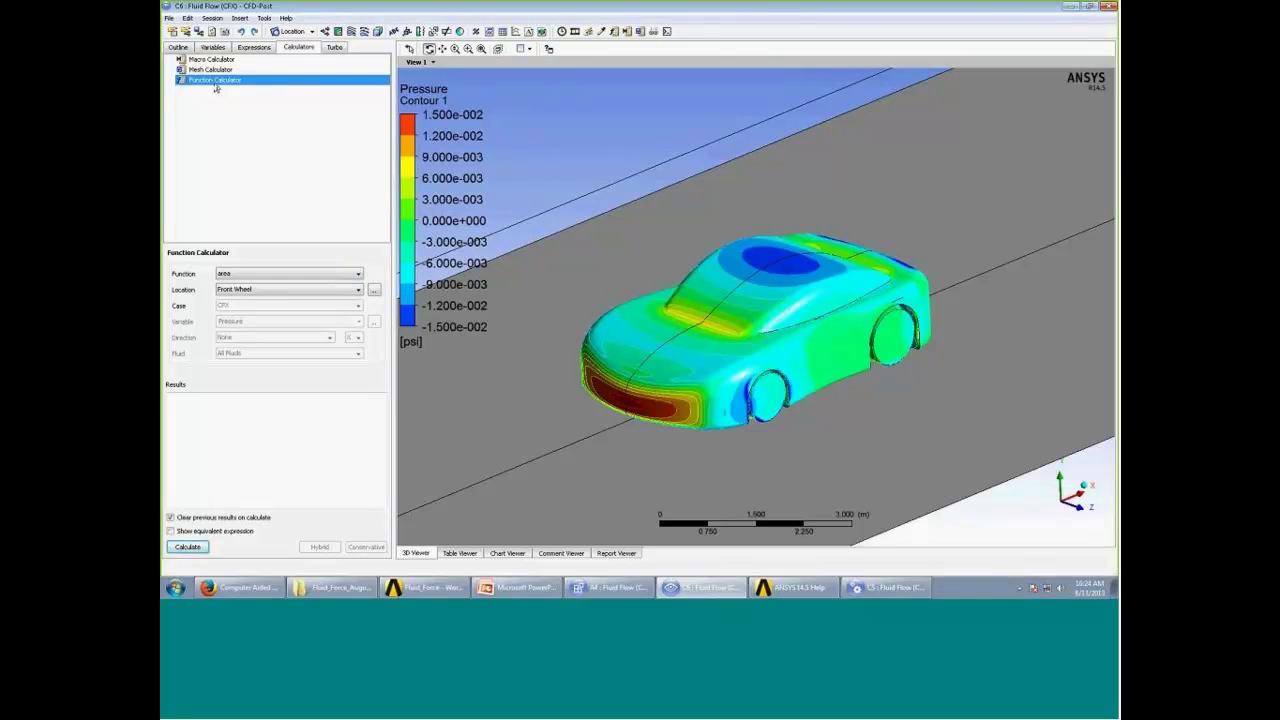
left_click(287, 274)
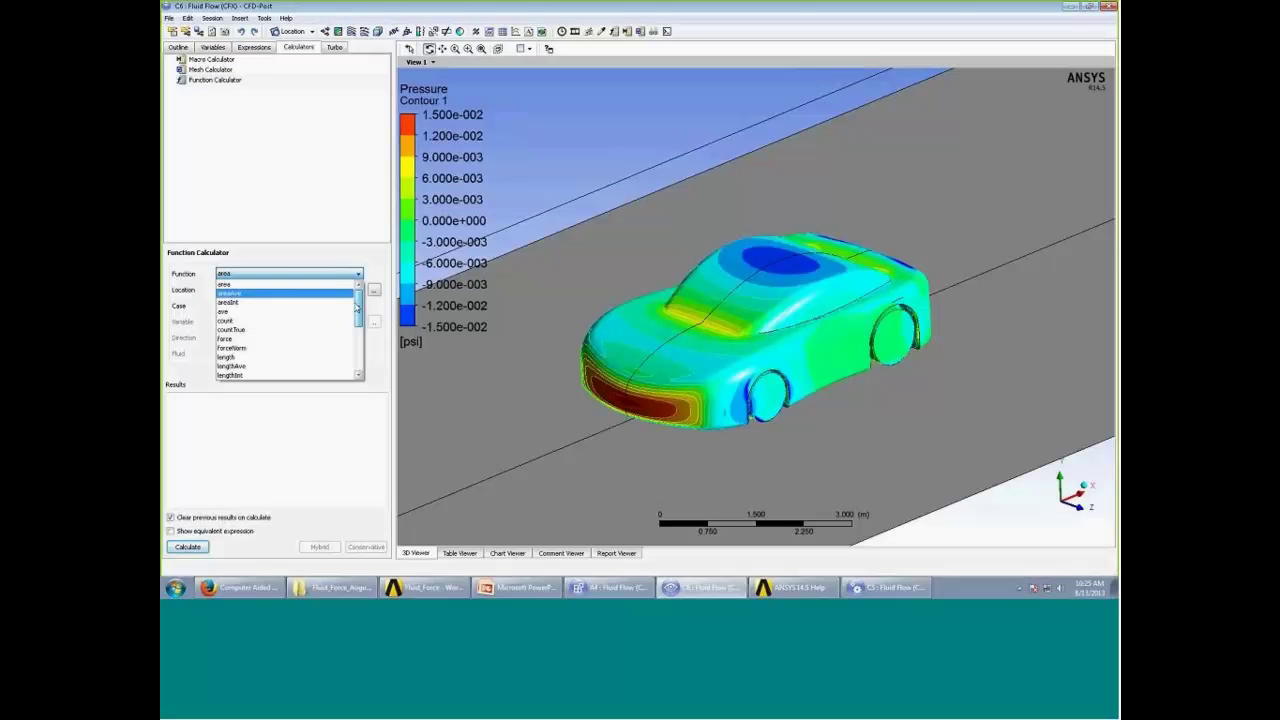
mouse_move(358, 305)
left_mouse_down()
mouse_move(359, 355)
mouse_move(358, 298)
left_mouse_up()
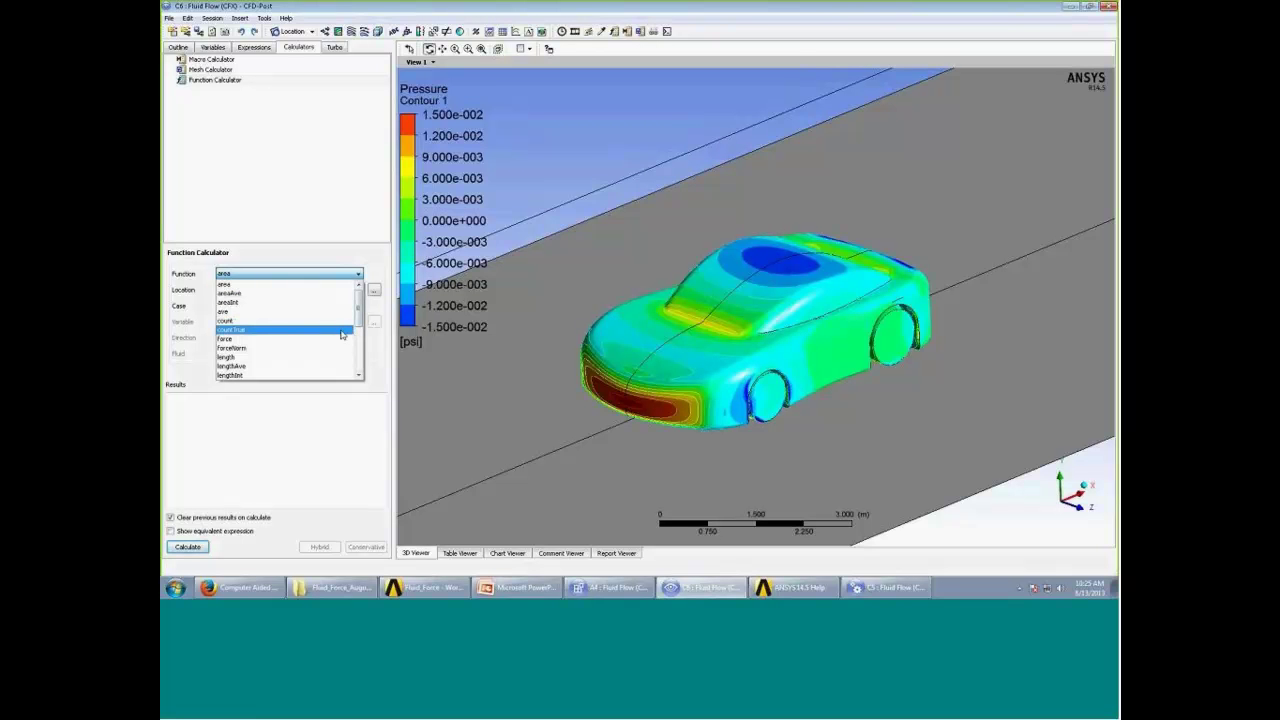
left_click(318, 340)
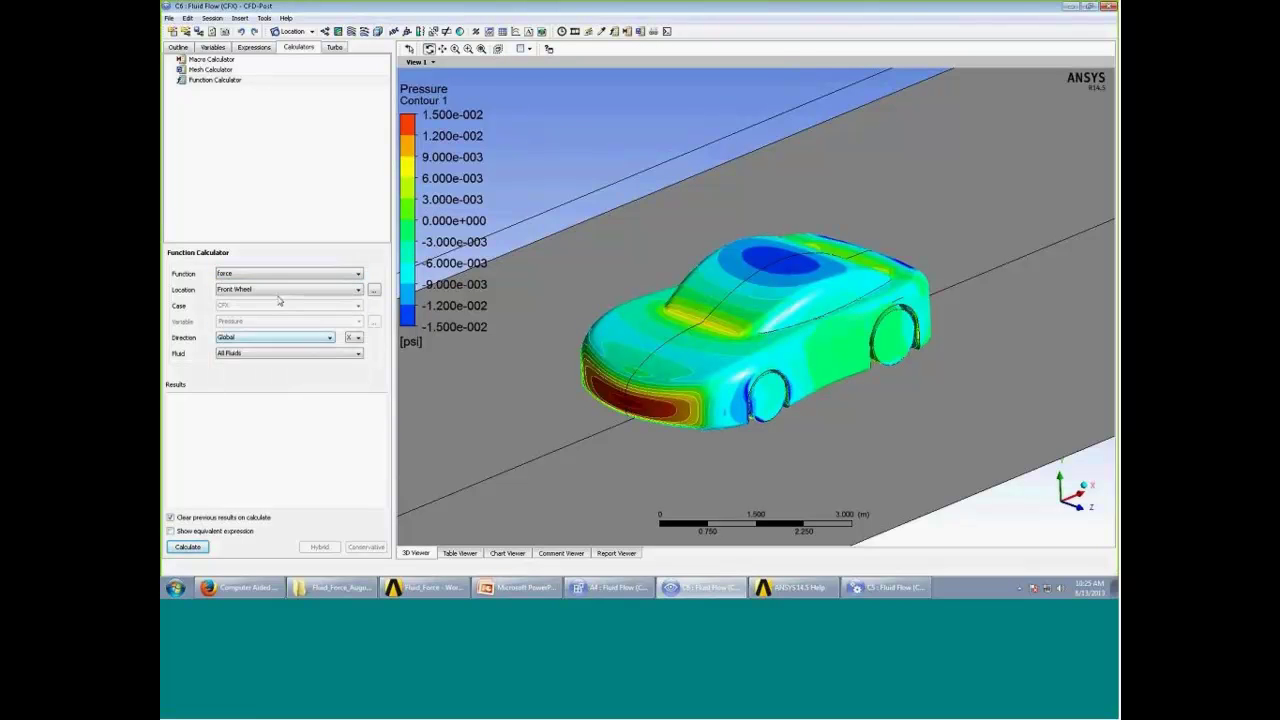
left_click(295, 289)
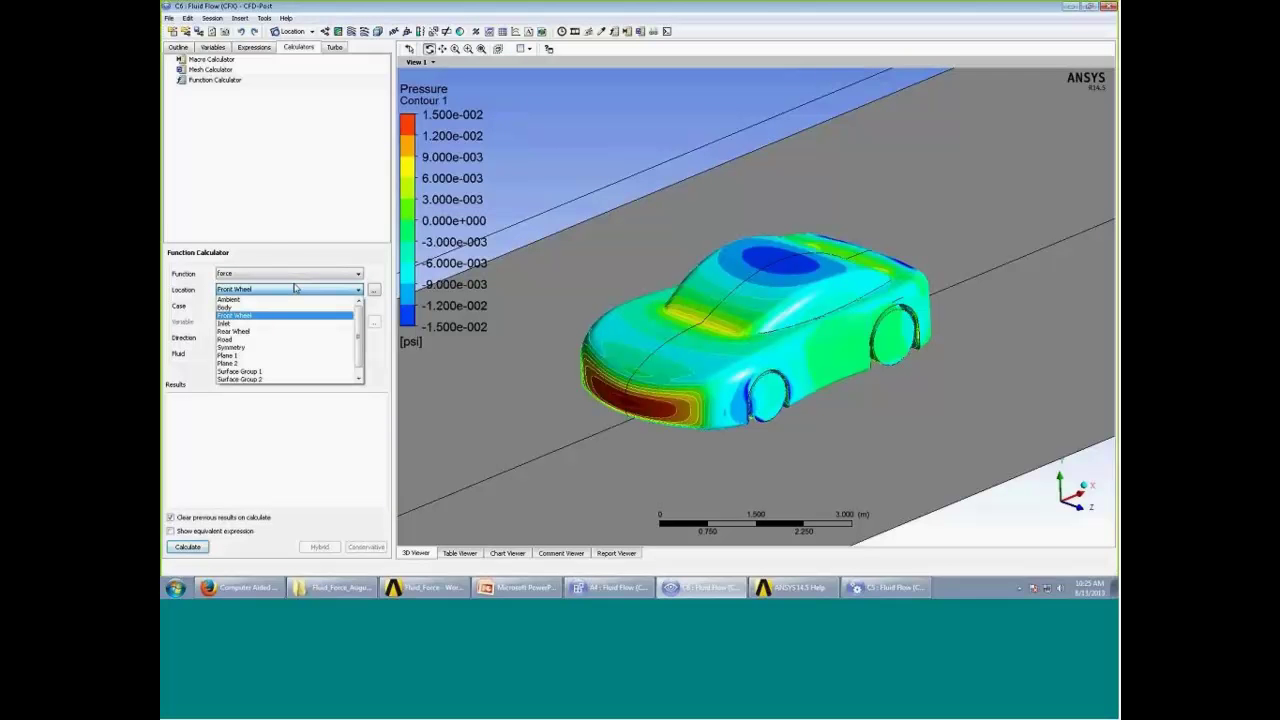
left_click(282, 317)
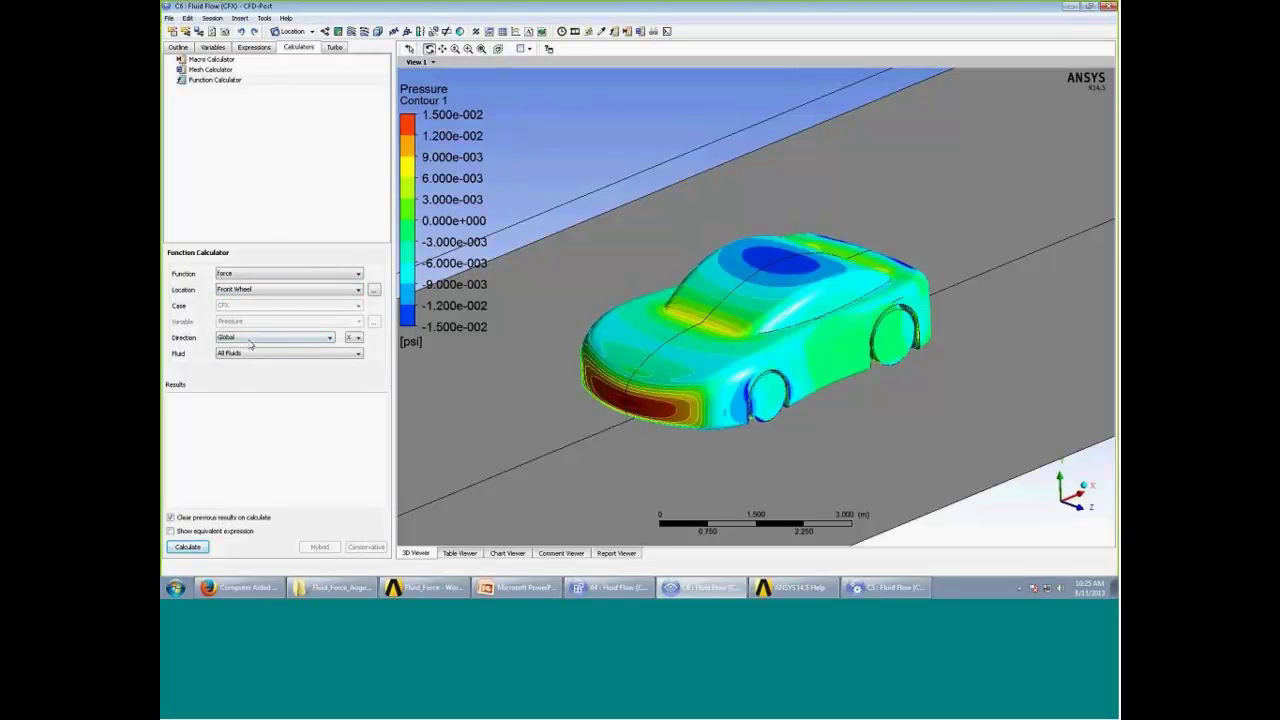
left_click(185, 545)
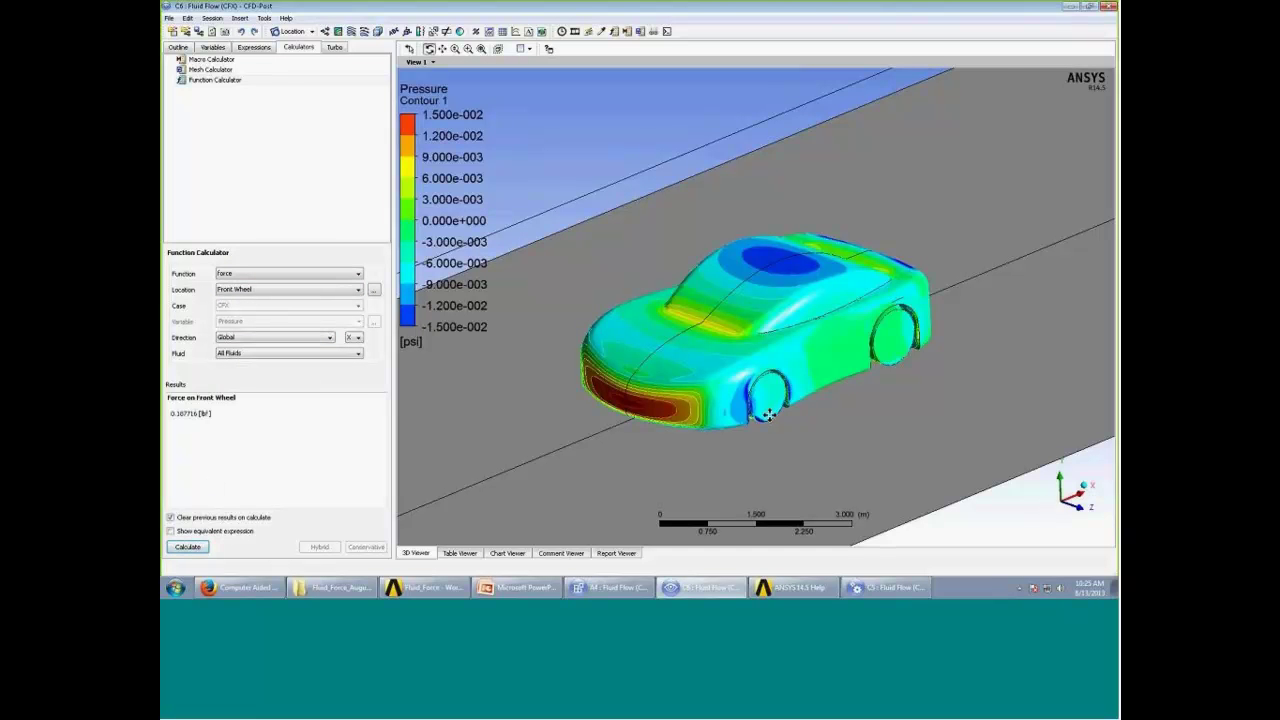
Calculate the area average (areaAve) of Pressure on the Front Wheel with the direction set to None
left_click_drag(771, 415, 570, 405)
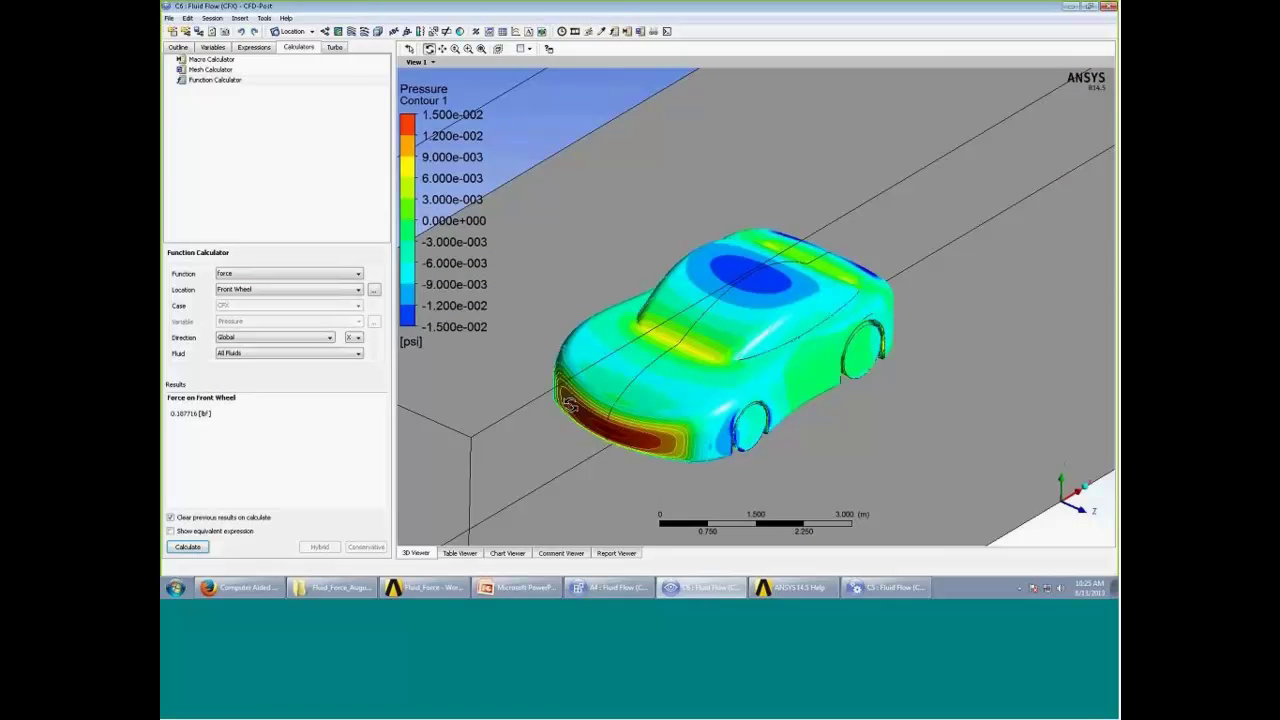
left_click_drag(708, 426, 742, 425)
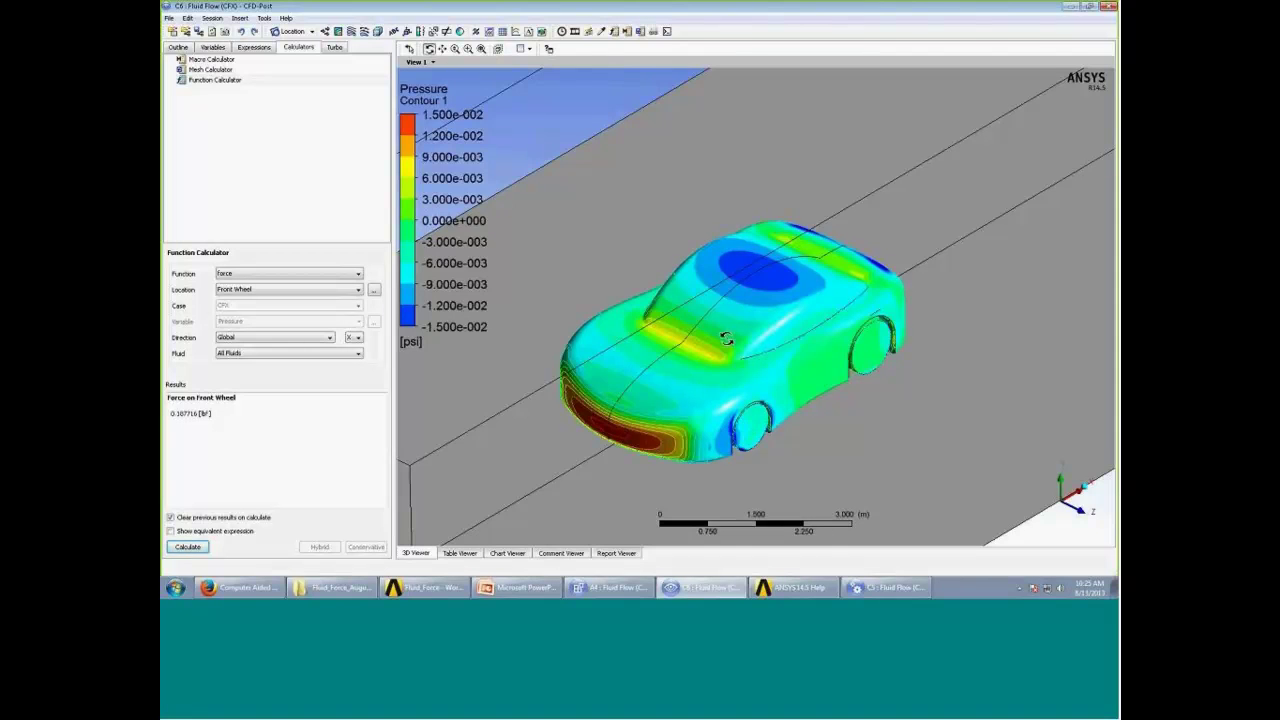
left_click_drag(727, 340, 750, 400)
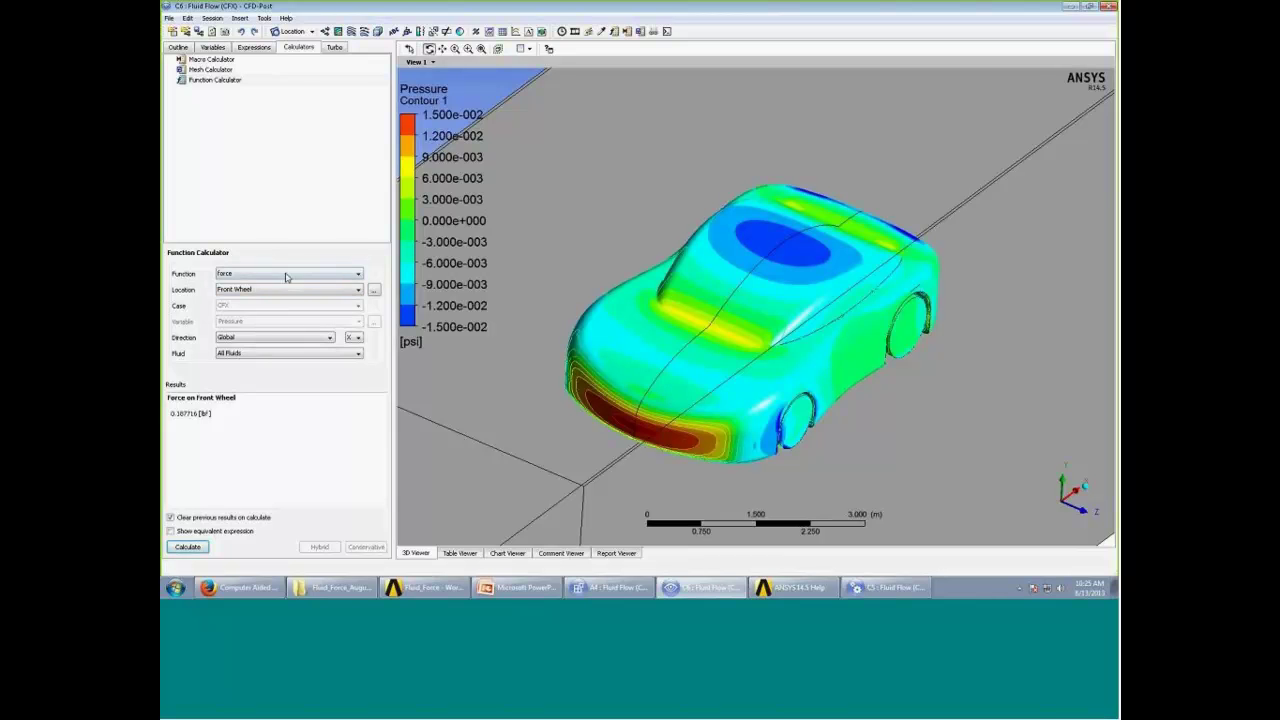
left_click(289, 276)
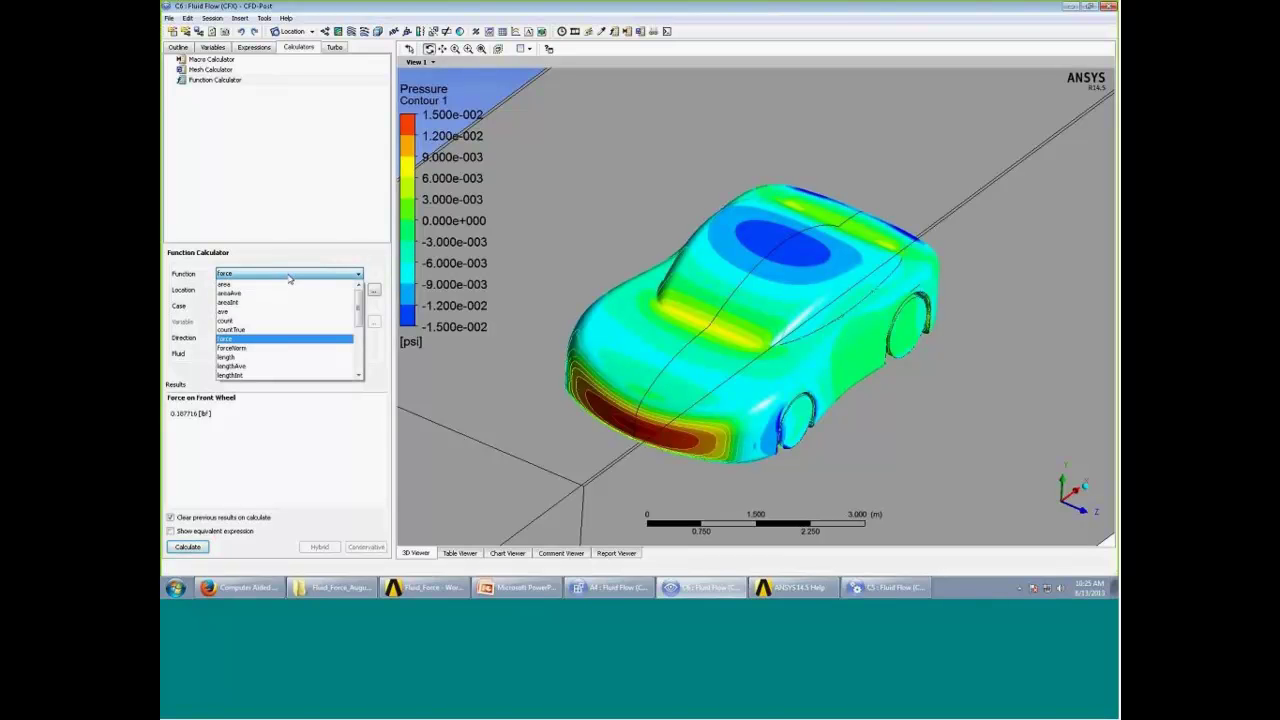
left_click(264, 293)
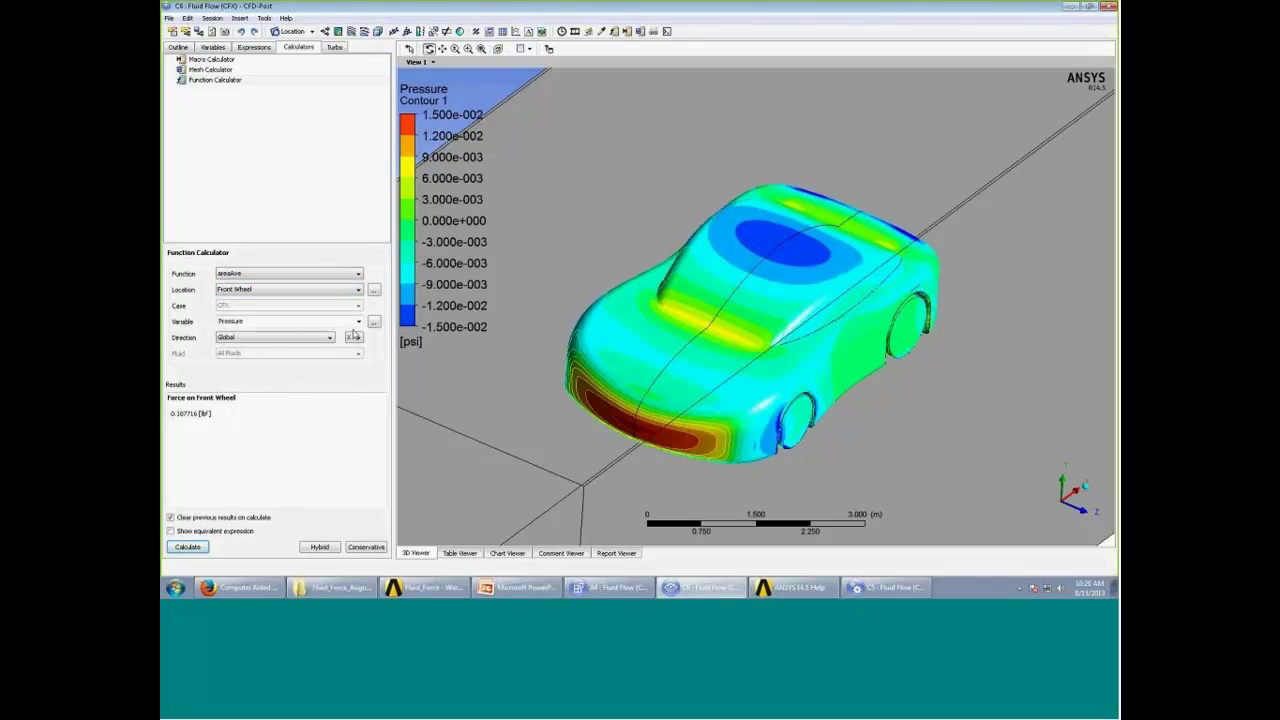
left_click(188, 547)
left_click(256, 339)
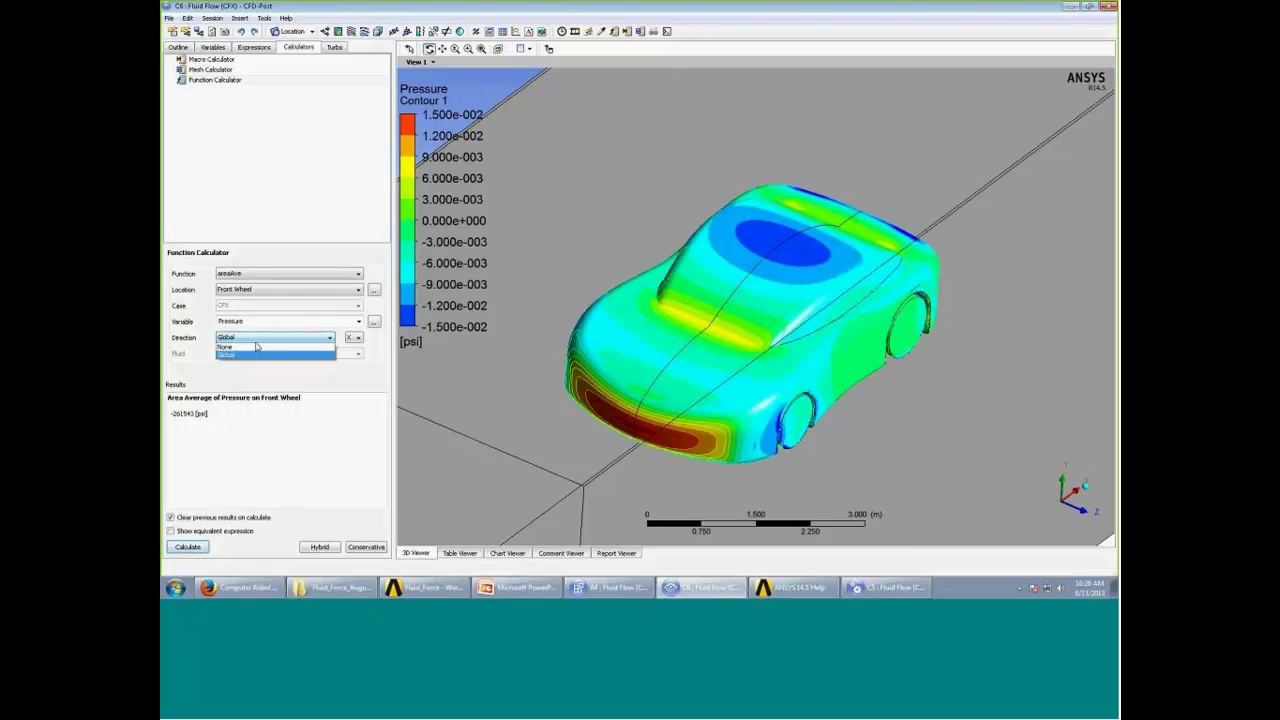
left_click(257, 346)
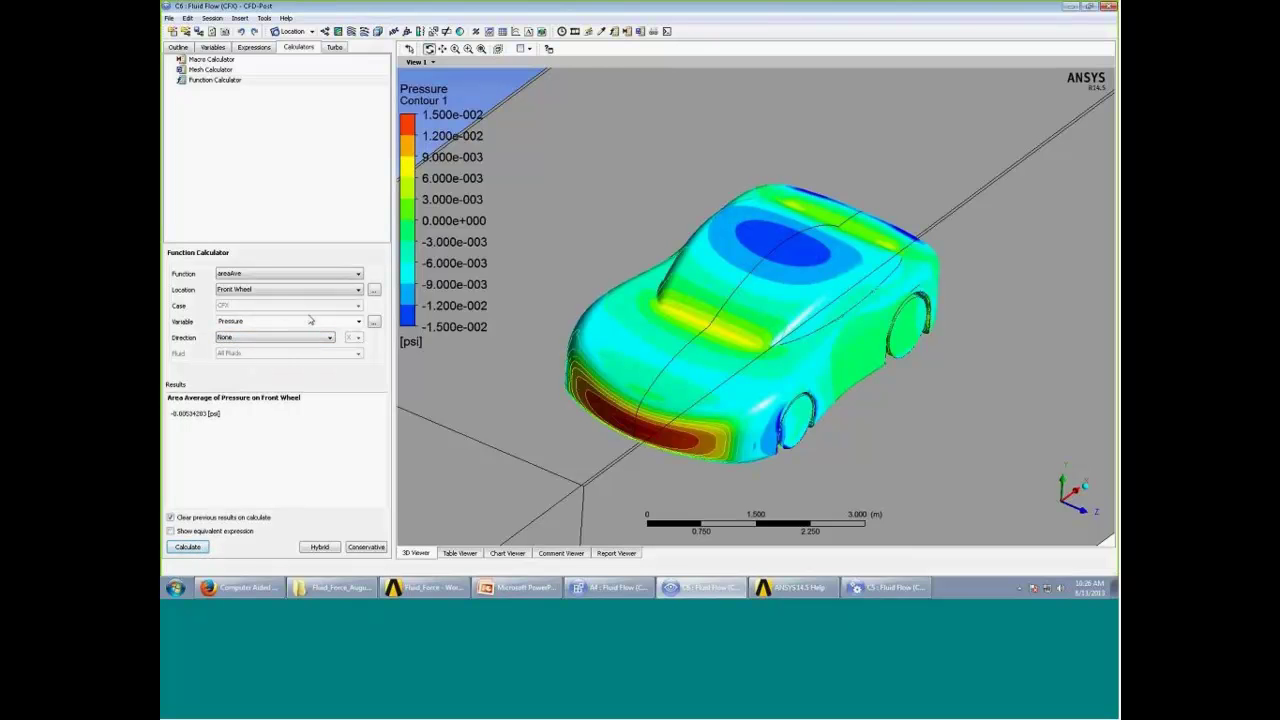
Create a new expression named Cd
left_click(256, 48)
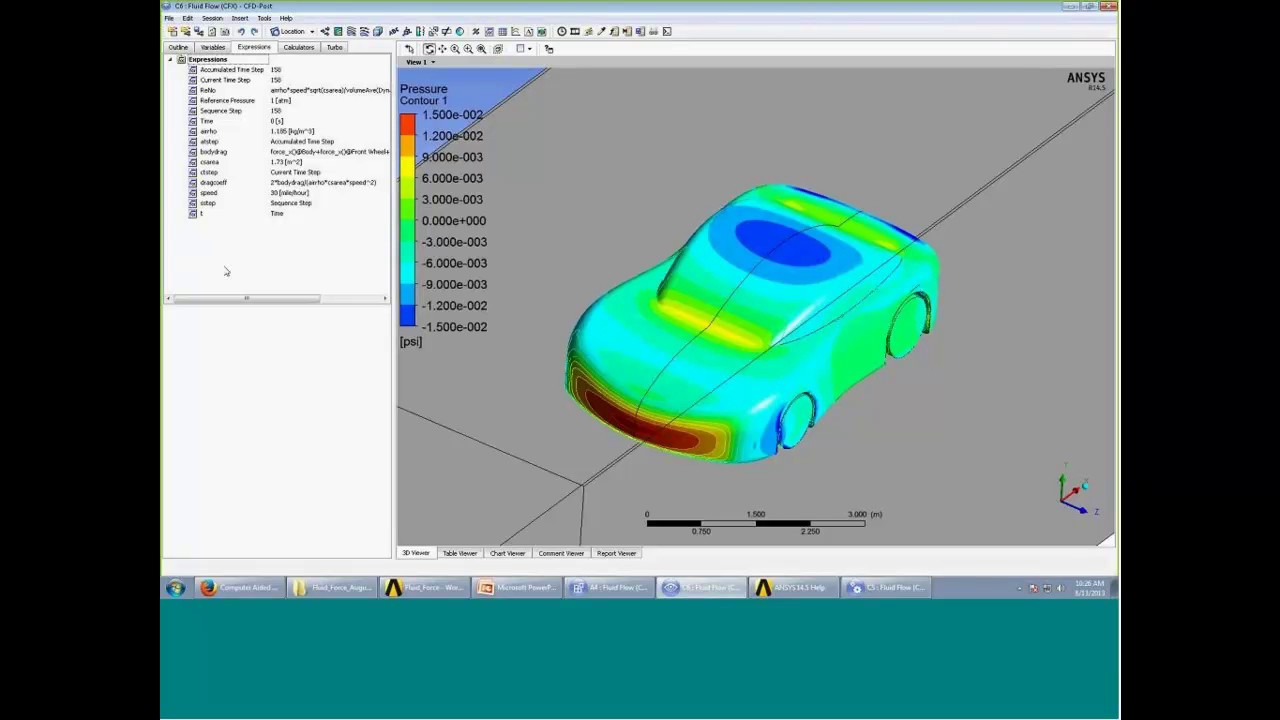
right_click(238, 240)
left_click(265, 246)
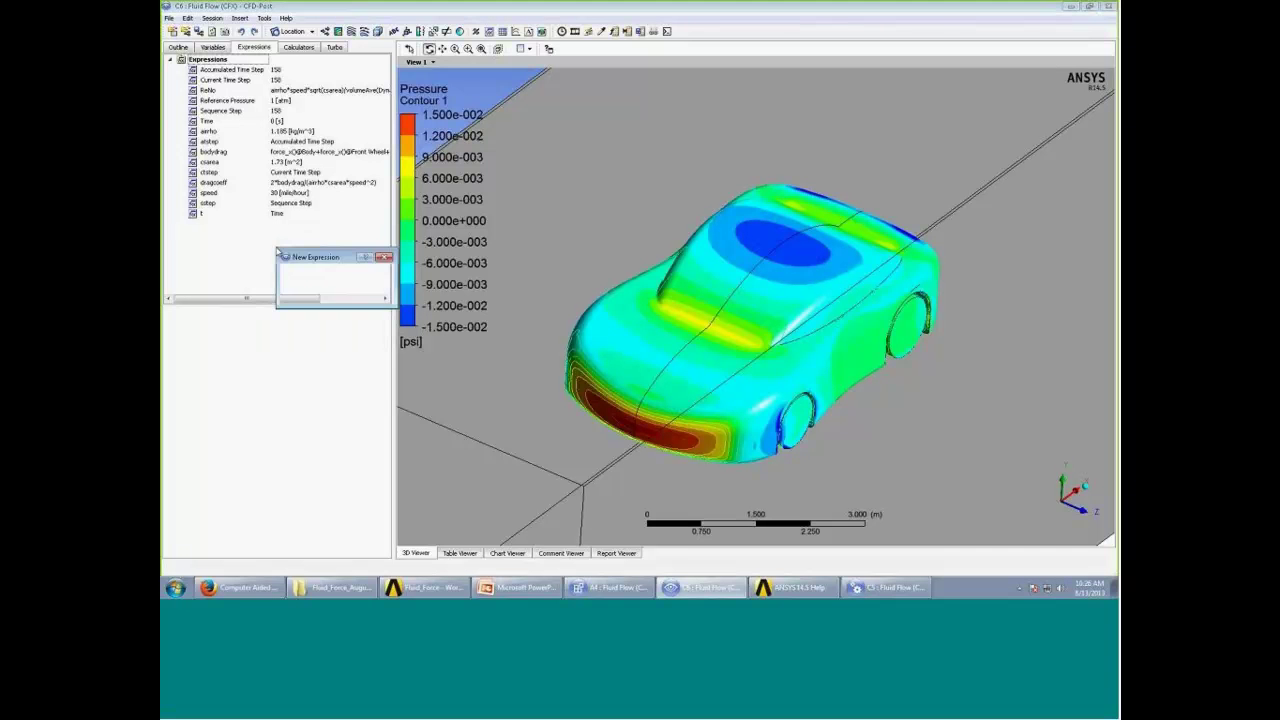
type("Cd")
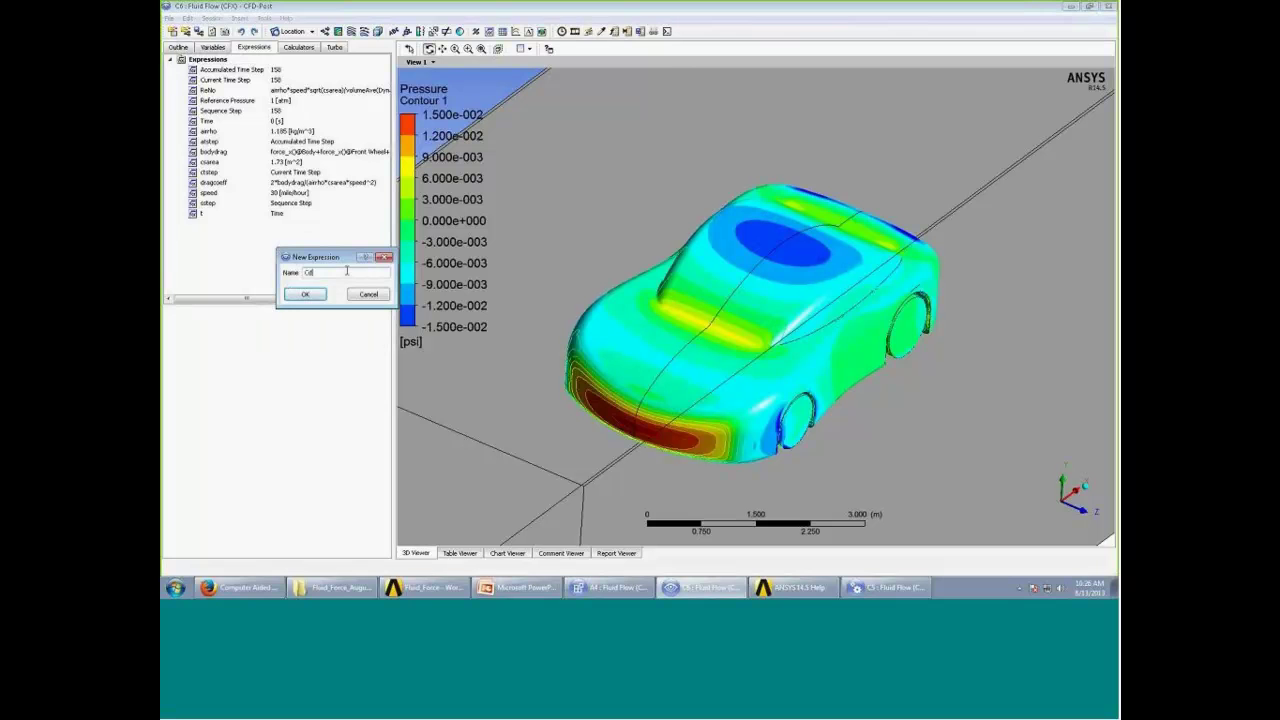
key("Return")
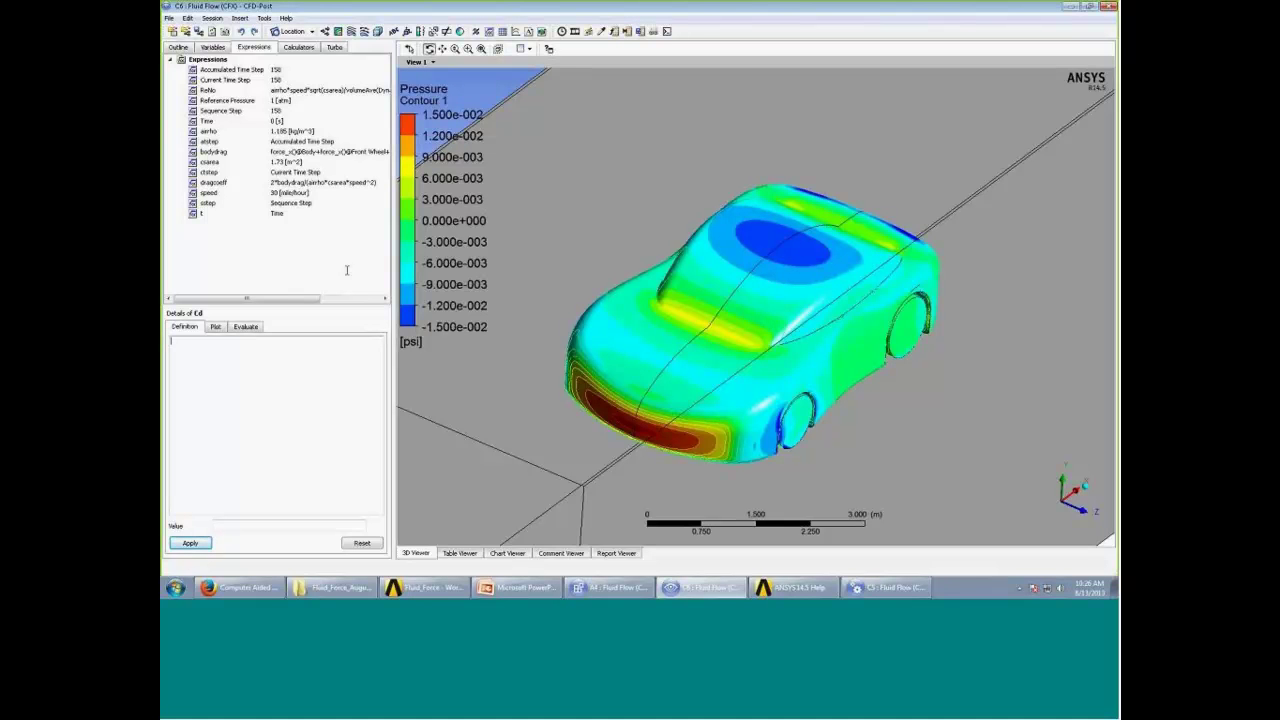
Begin the Cd definition with "force" and check the drag coefficient formula on PowerPoint's Drag Force Prediction Demonstration slide before returning to CFD-Post
type("force")
left_click(517, 587)
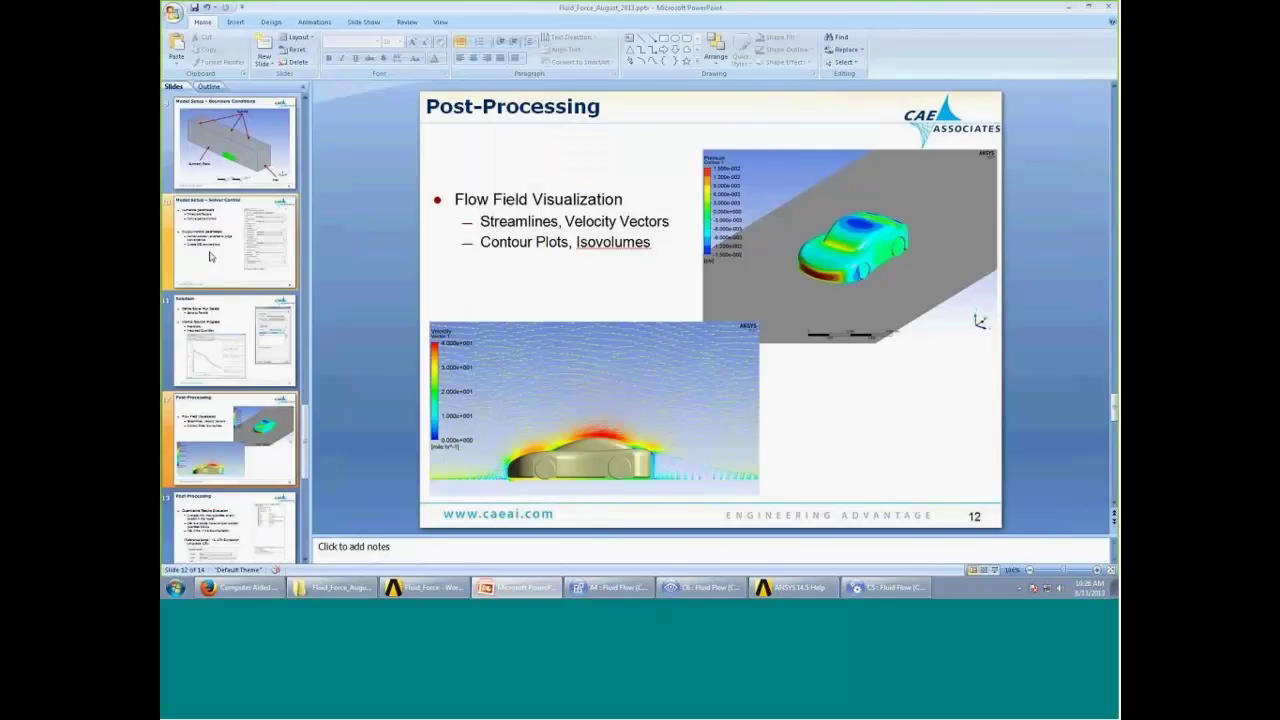
scroll(237, 300, "up", 5)
left_click(239, 275)
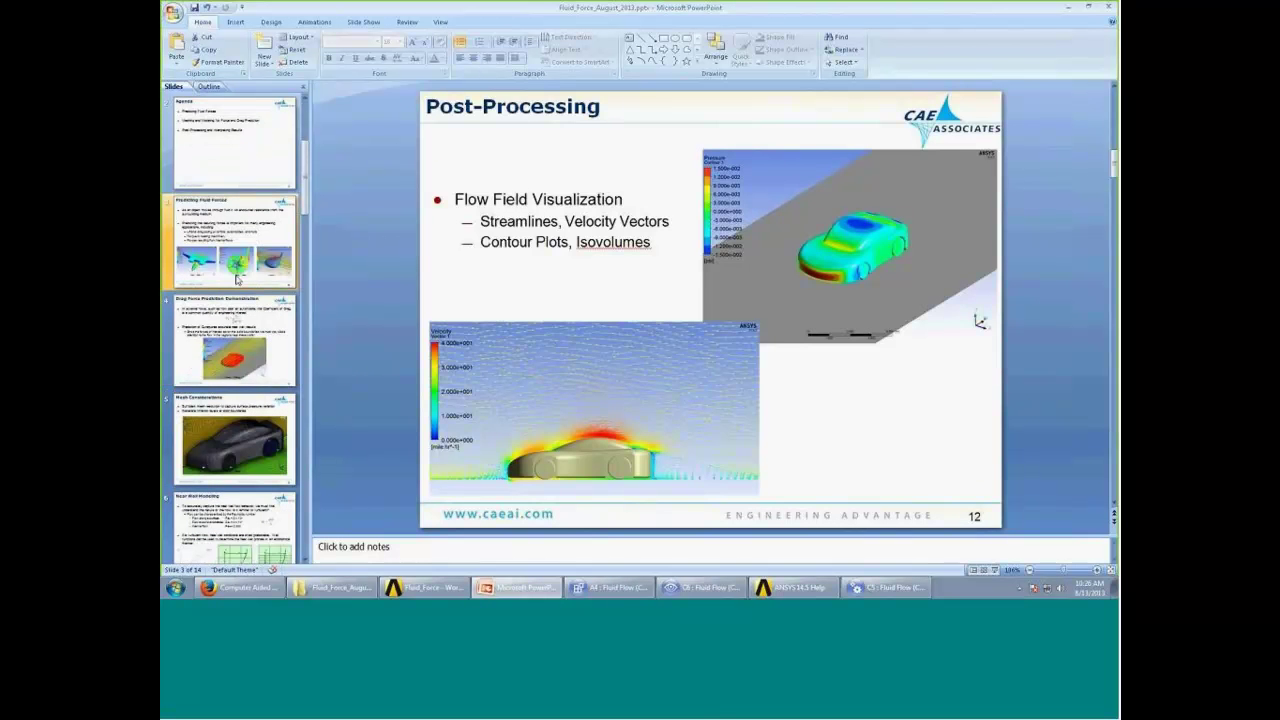
left_click(232, 325)
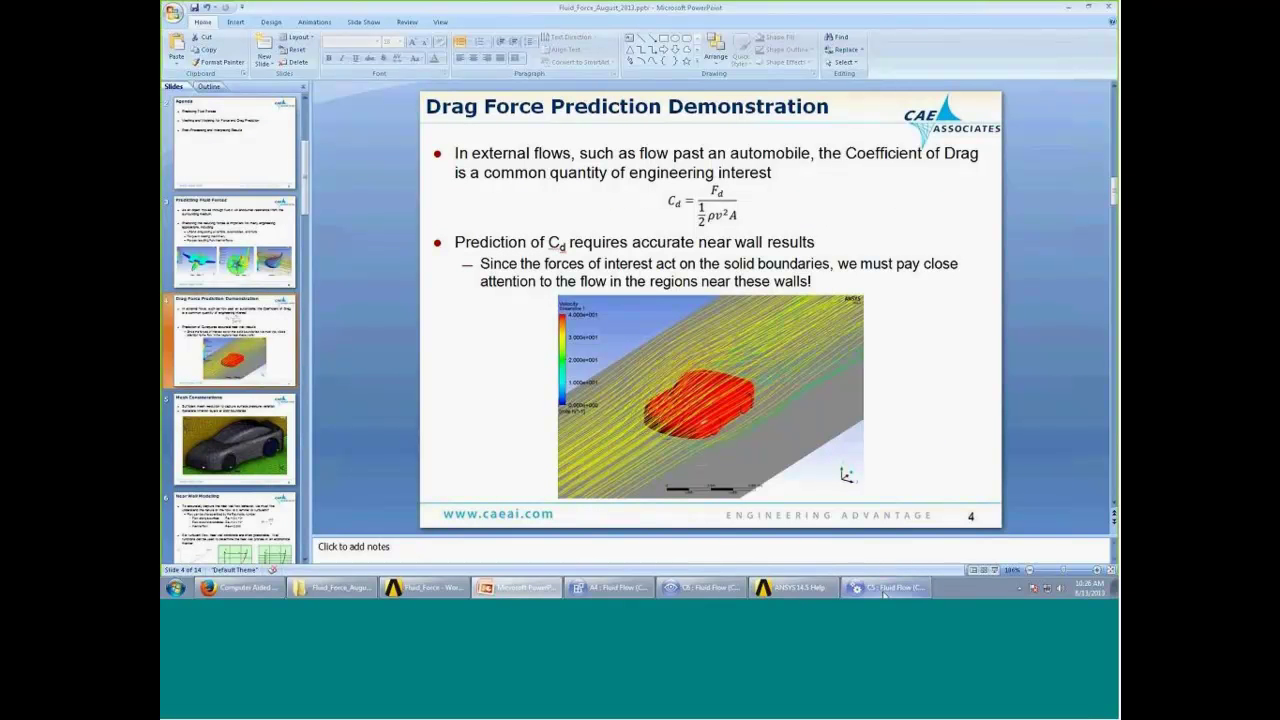
left_click(712, 587)
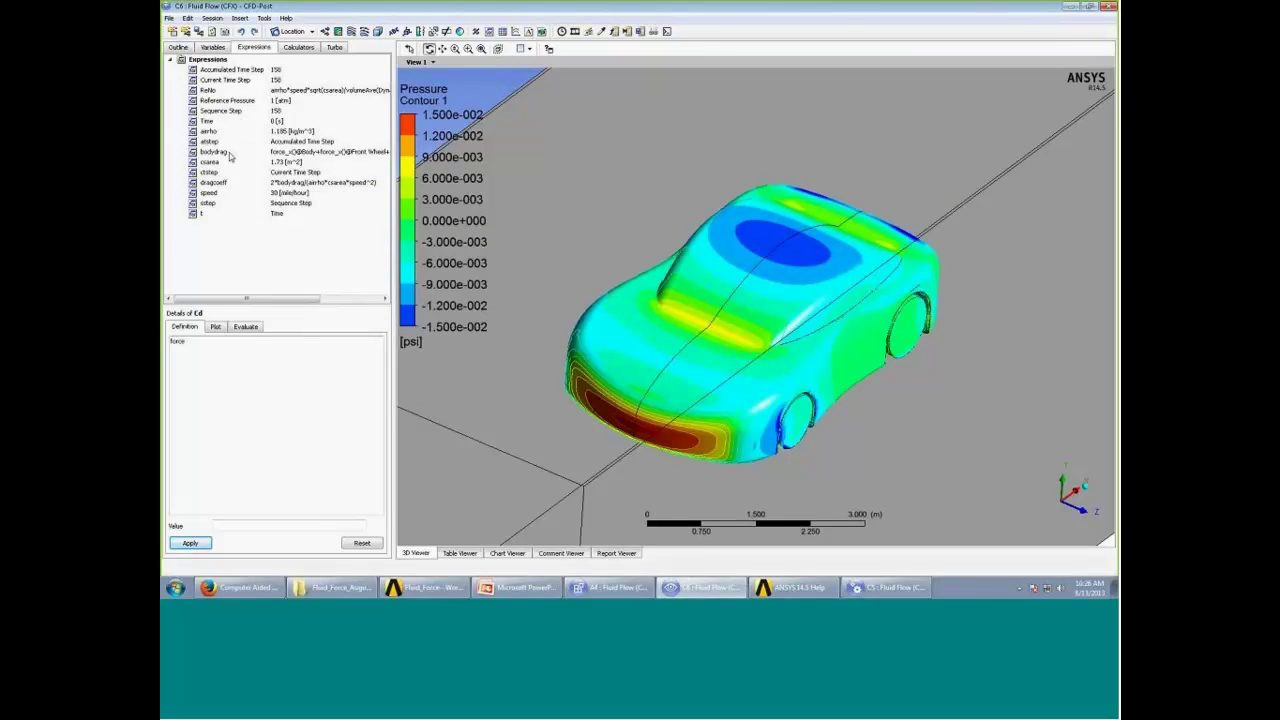
View the definition of the existing dragcoeff expression and dismiss the Workbench error message
left_click(220, 183)
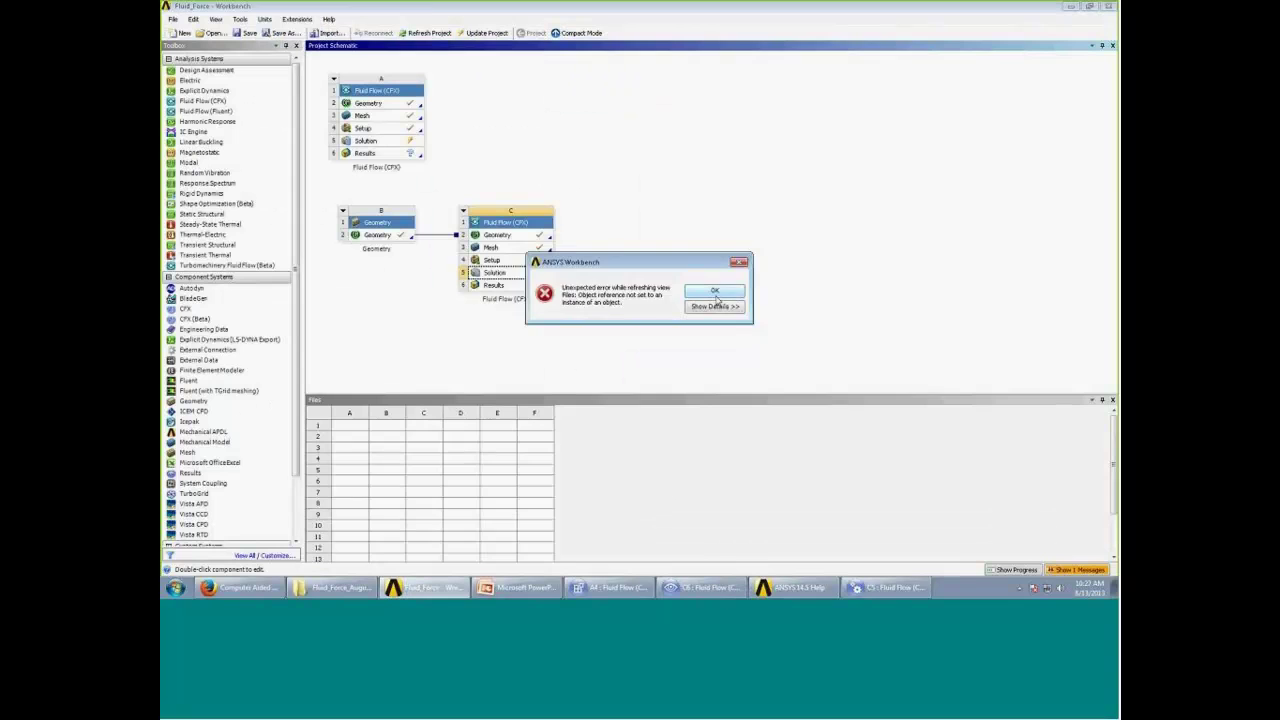
left_click(714, 290)
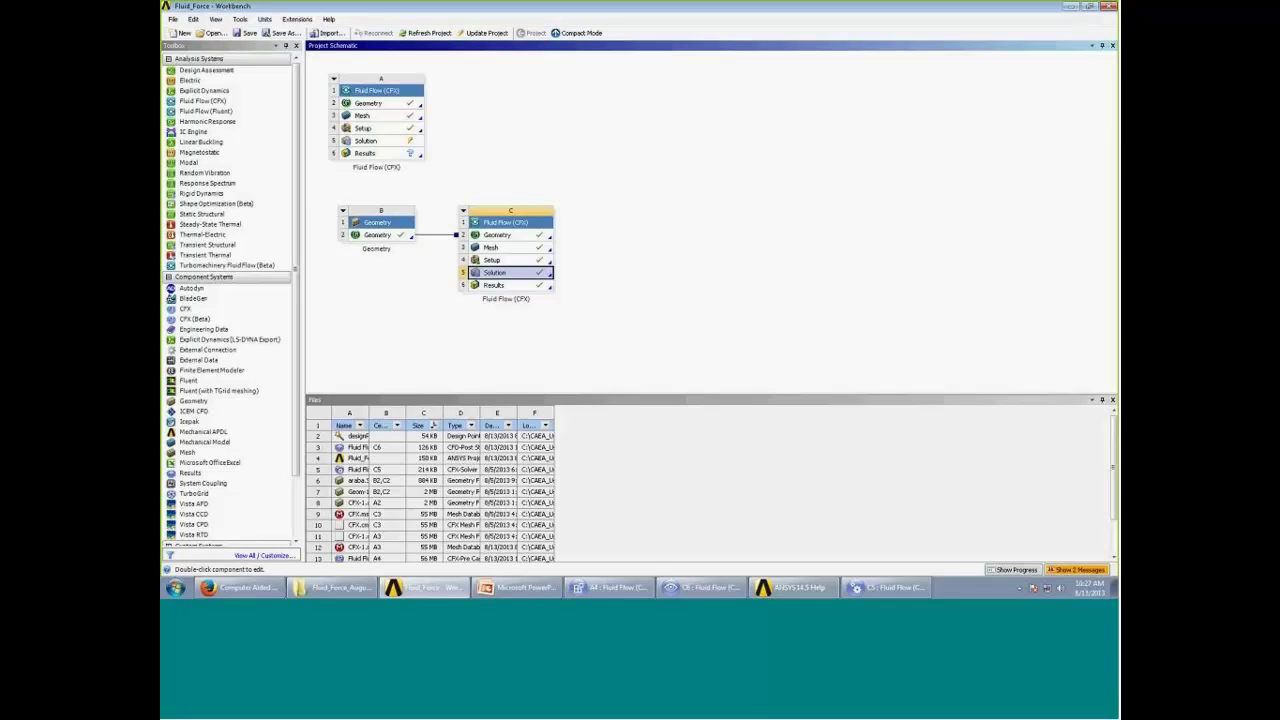
left_click(712, 588)
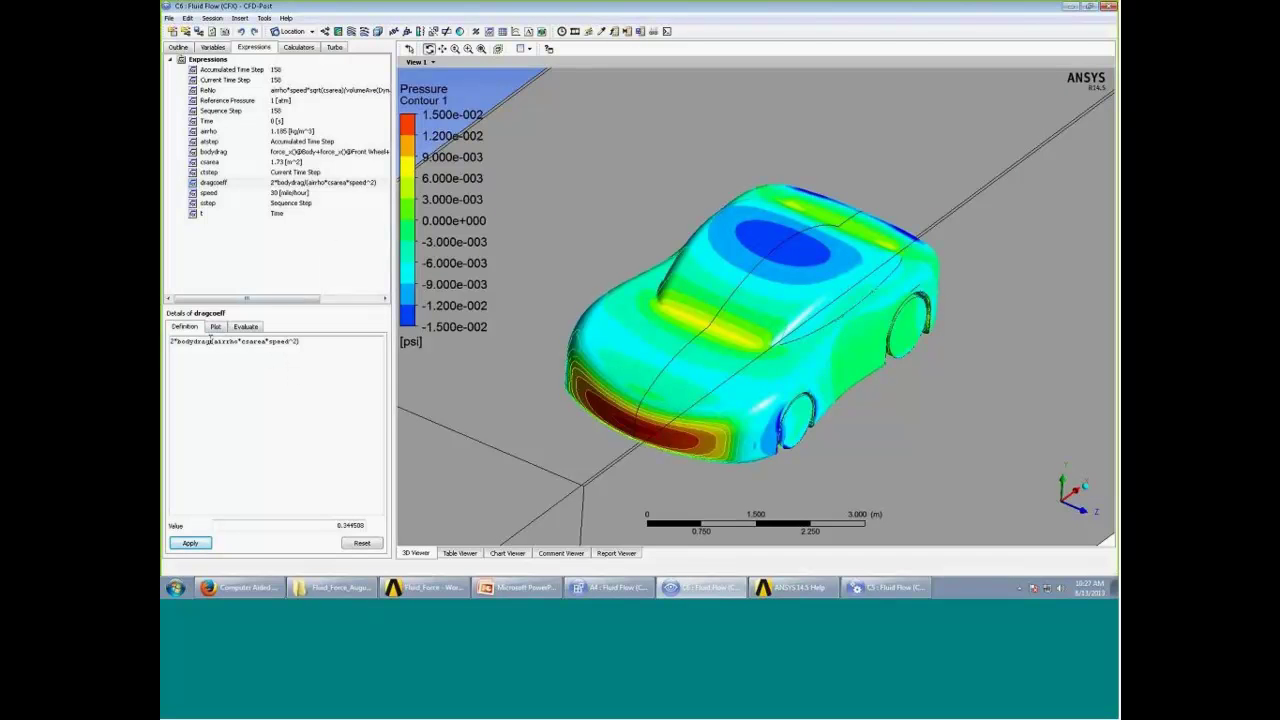
Add a new expression to the list again and name it Cd
right_click(212, 247)
left_click(262, 253)
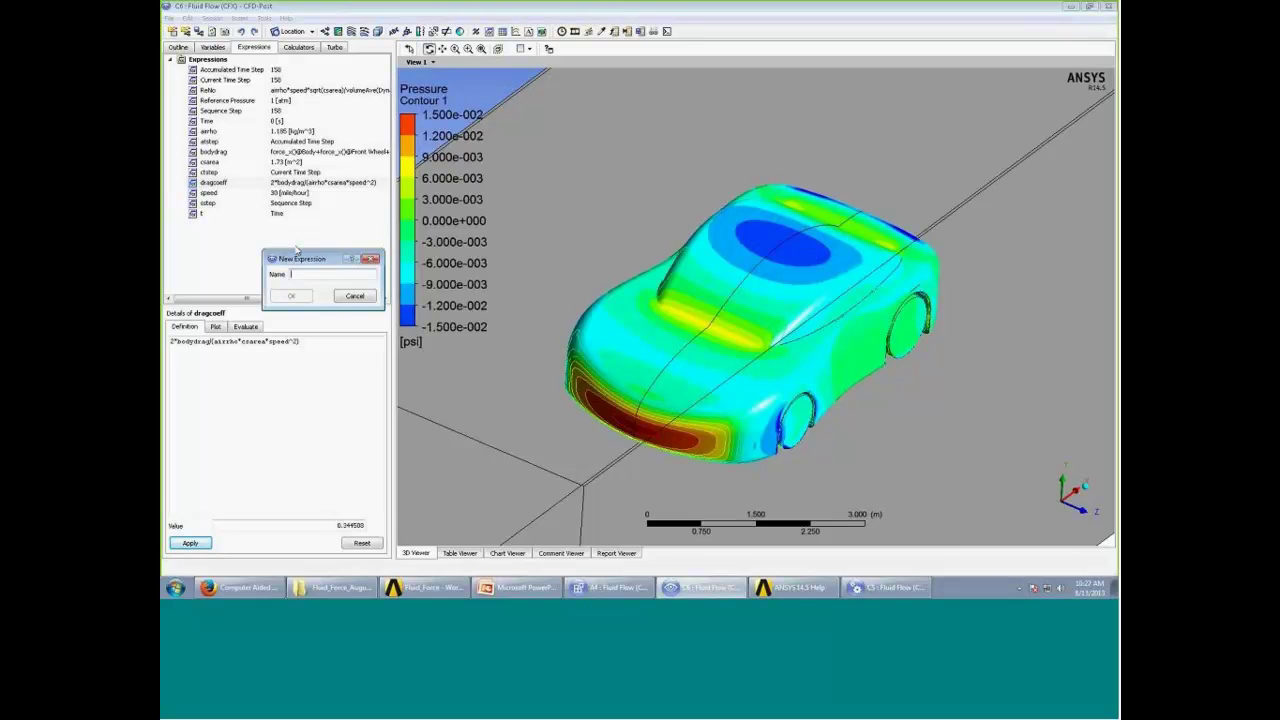
type("Cd")
key("Return")
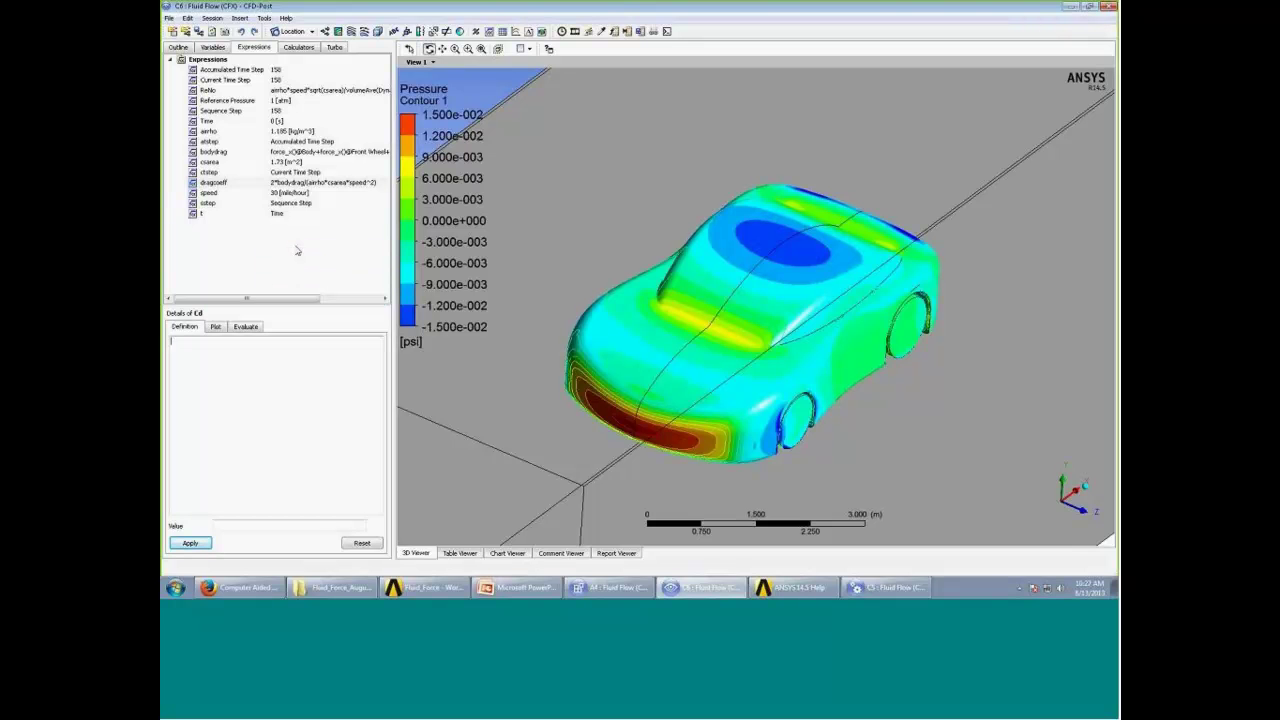
type("force_x()@")
left_click(179, 48)
left_click(254, 47)
type("Bod")
type("*airrho")
type("*speed^2*cs")
type("area)")
left_click(196, 545)
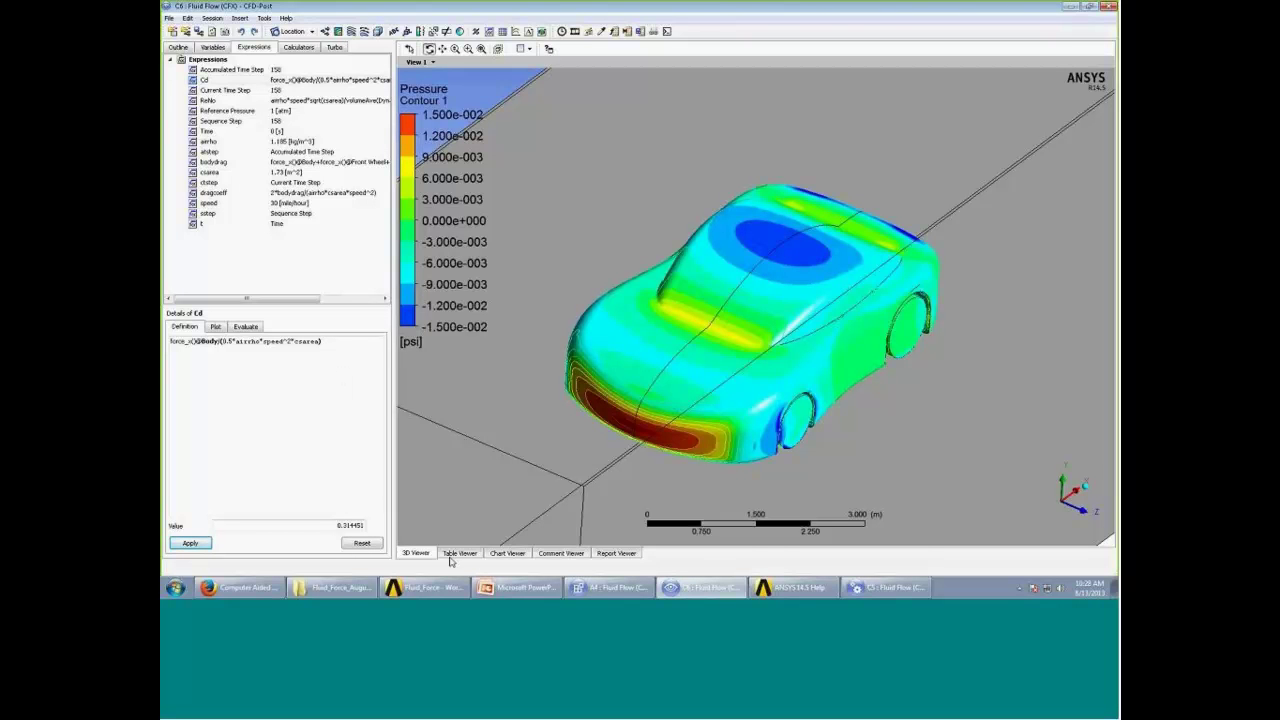
Switch to the PowerPoint presentation and display the Summary slide
left_click(516, 590)
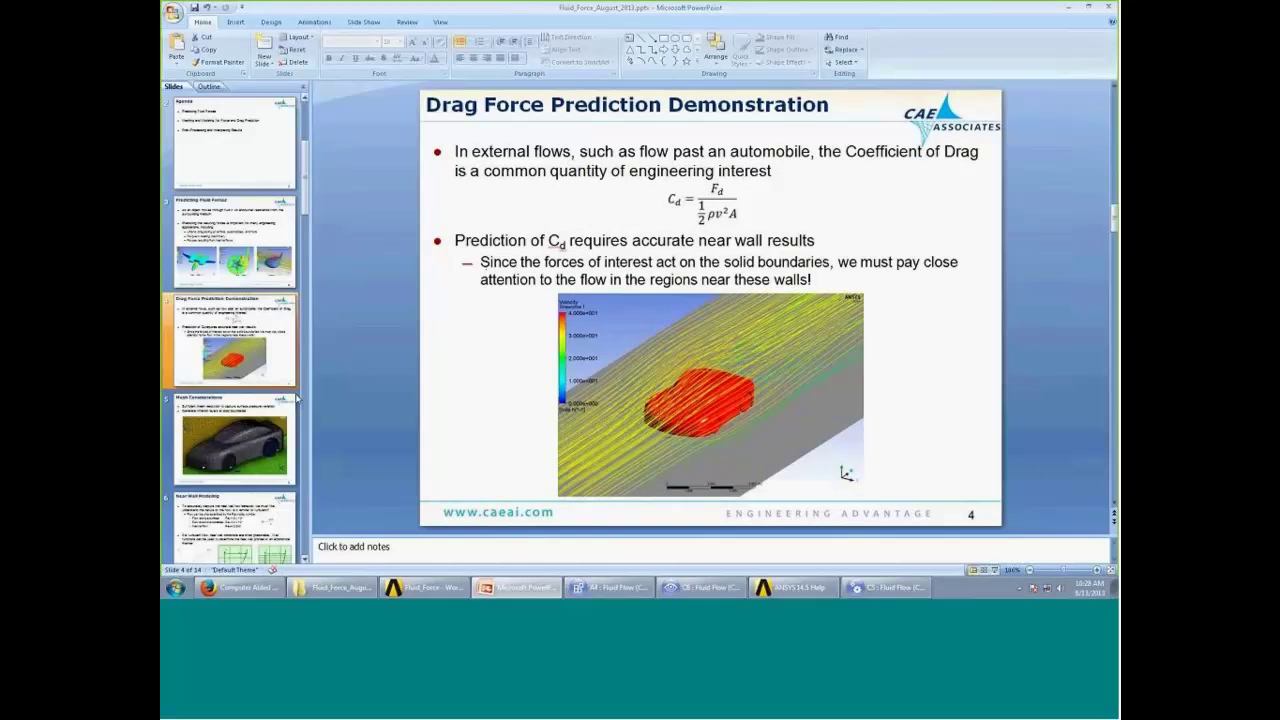
scroll(228, 427, "down", 10)
left_click(228, 427)
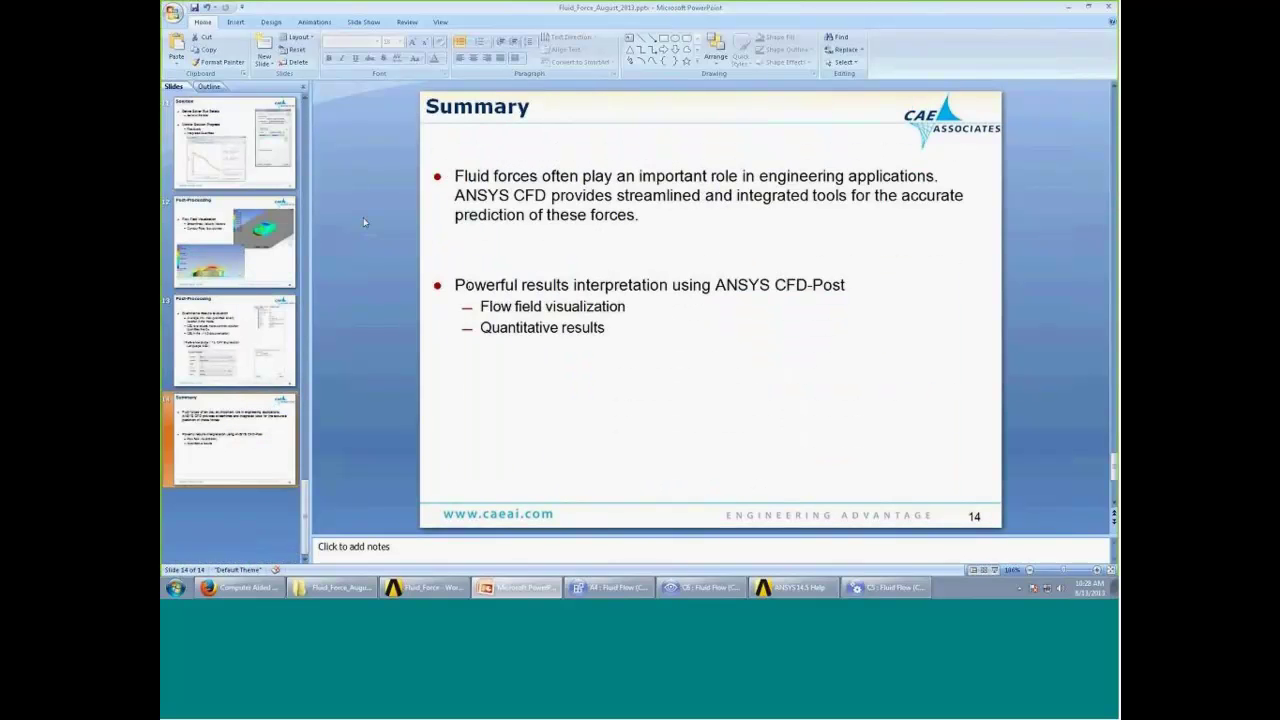
mouse_move(668, 592)
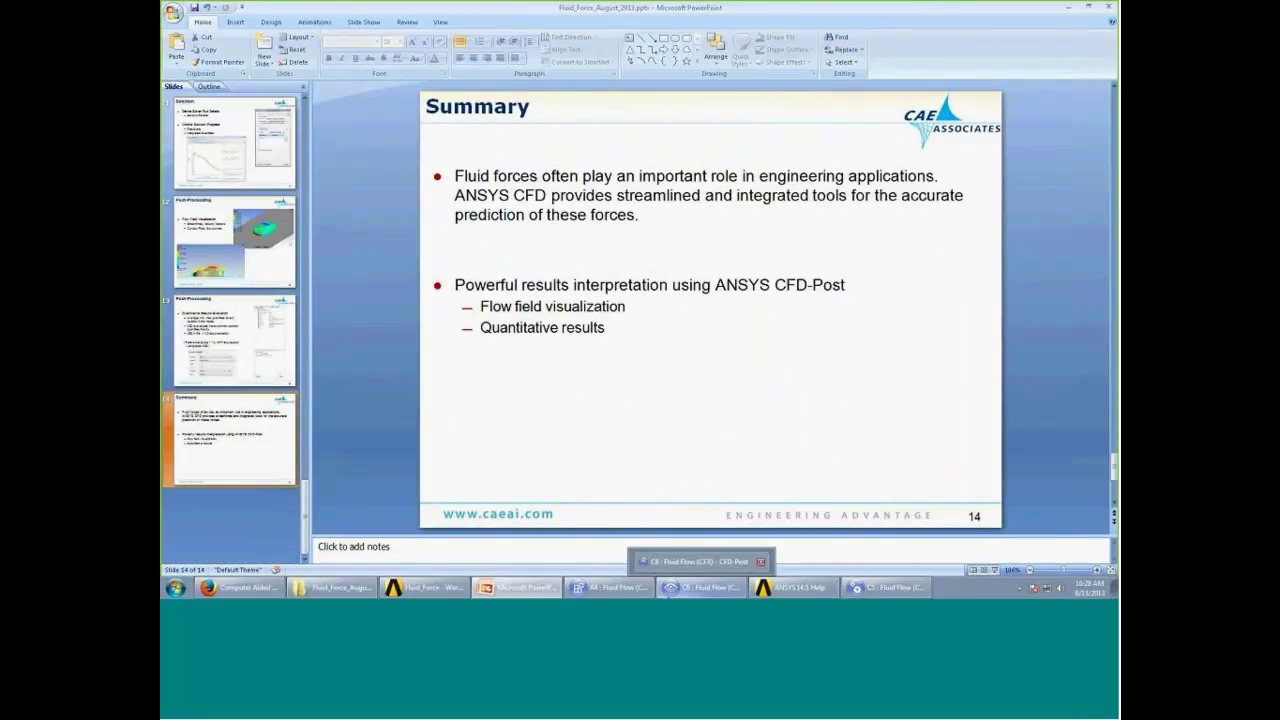